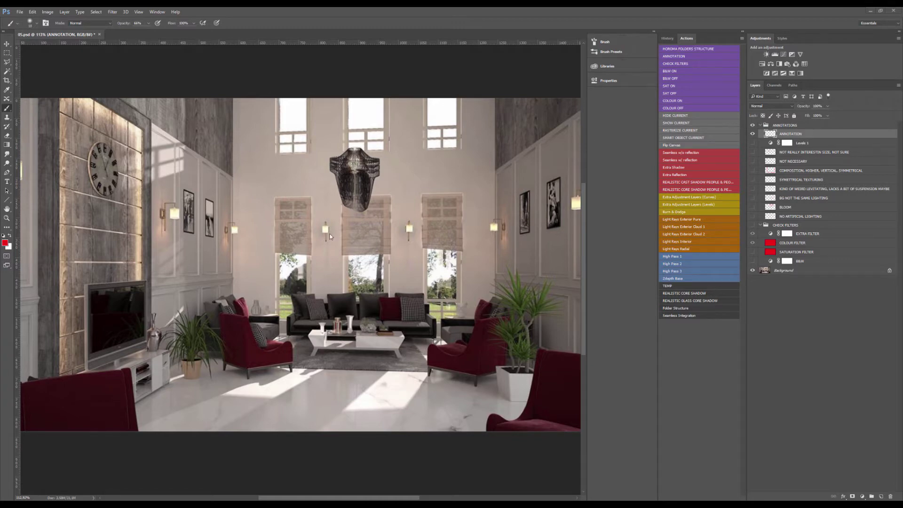
# - Resize the red brush and paint guide lines along the upper edges of both side walls and down both sides of the back wall
pyautogui.scroll(-2, 329, 237)
pyautogui.scroll(4, 339, 282)
pyautogui.hotkey('ctrl', 'a')
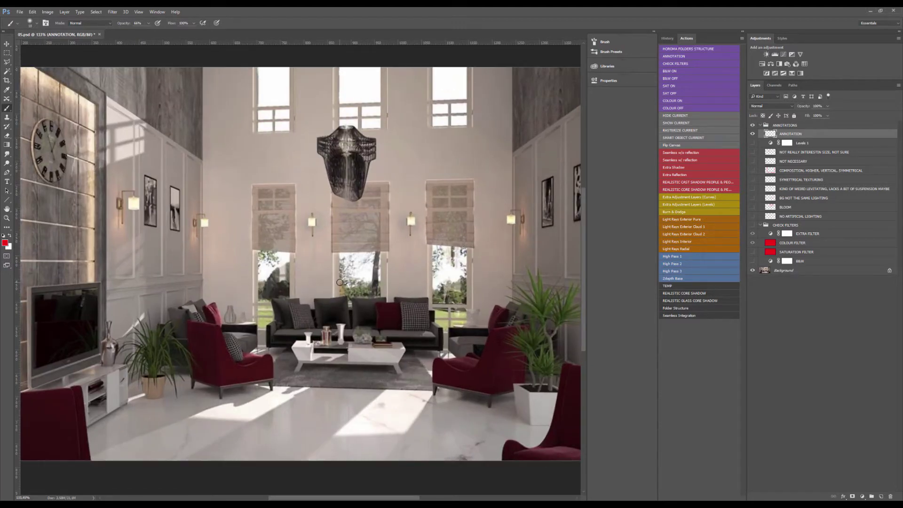
pyautogui.press('v')
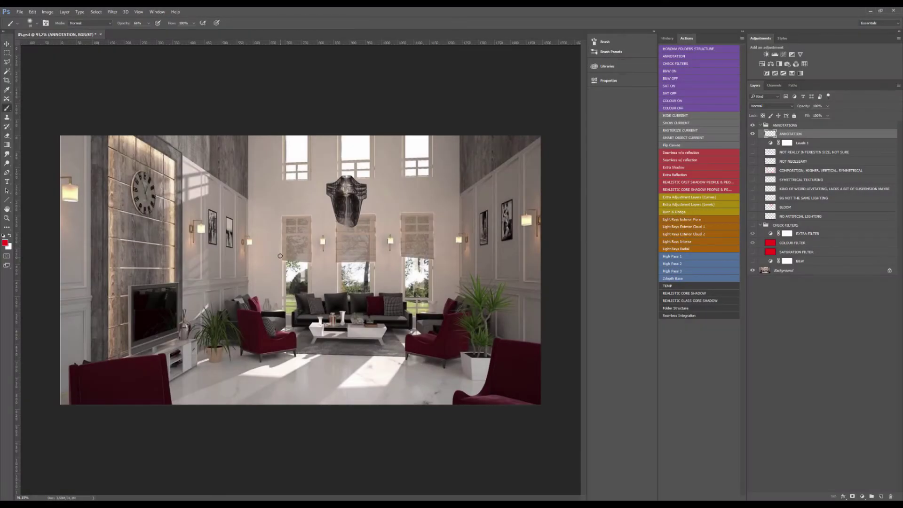
pyautogui.moveTo(280, 256); pyautogui.dragTo(254, 215)
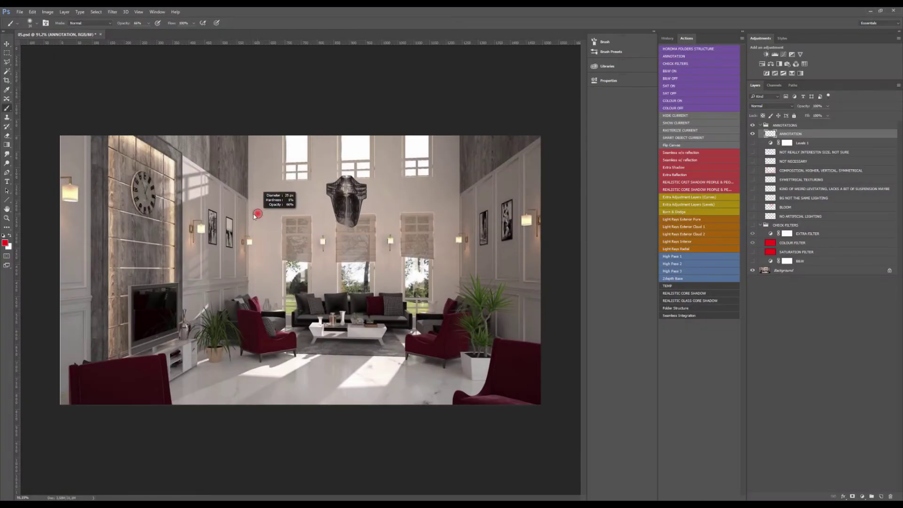
pyautogui.moveTo(129, 138); pyautogui.dragTo(239, 195)
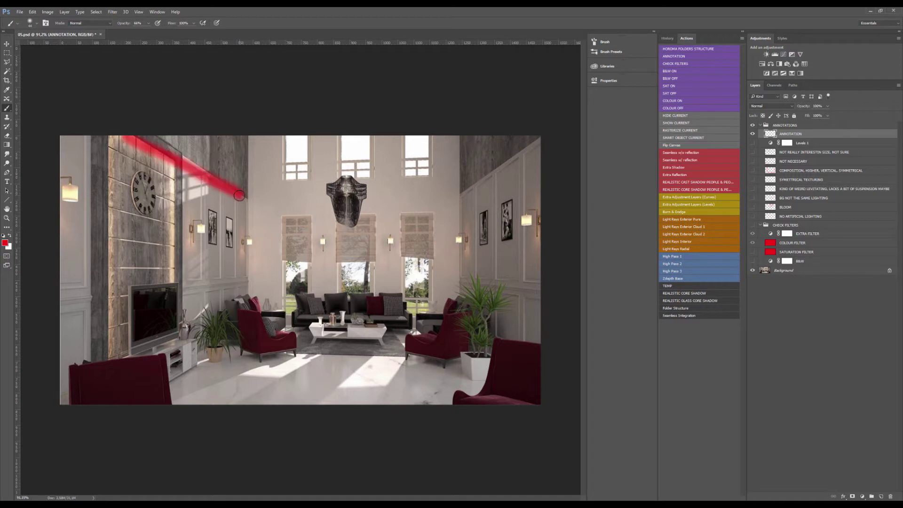
pyautogui.moveTo(452, 190); pyautogui.dragTo(558, 129)
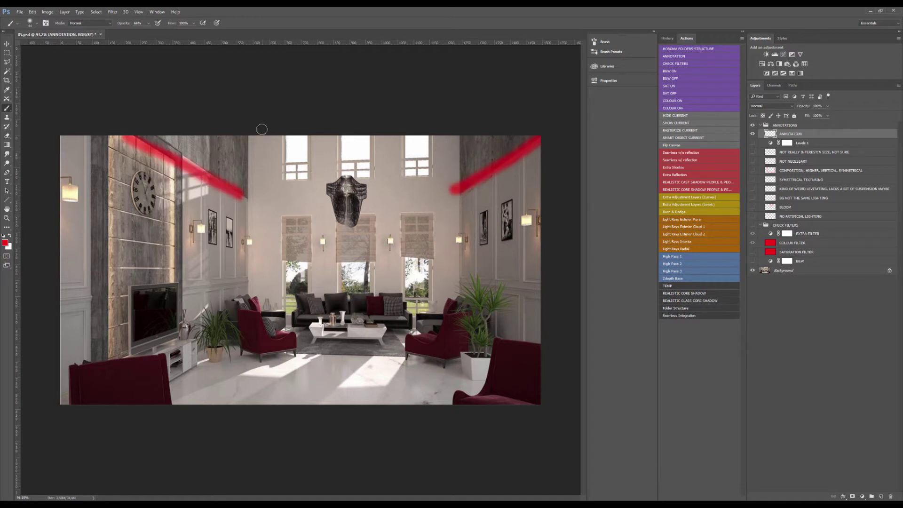
pyautogui.moveTo(257, 136); pyautogui.dragTo(256, 299)
pyautogui.moveTo(489, 145); pyautogui.dragTo(467, 332)
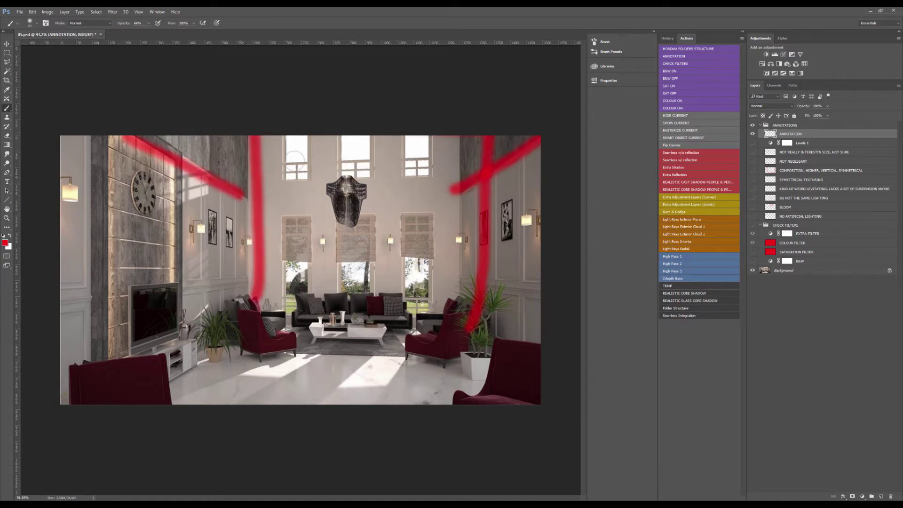
# - Outline the upper and lower rows of back-wall windows in red, then clear all strokes from the ANNOTATION layer
pyautogui.moveTo(296, 137); pyautogui.dragTo(296, 170)
pyautogui.moveTo(352, 137); pyautogui.dragTo(369, 189)
pyautogui.moveTo(394, 137); pyautogui.dragTo(404, 167)
pyautogui.moveTo(411, 202); pyautogui.dragTo(413, 275)
pyautogui.moveTo(362, 224); pyautogui.dragTo(363, 275)
pyautogui.moveTo(314, 231)
pyautogui.mouseDown()
pyautogui.moveTo(349, 299)
pyautogui.moveTo(404, 280)
pyautogui.moveTo(457, 288)
pyautogui.mouseUp()
pyautogui.hotkey('ctrl', 'a')
pyautogui.press('Delete')
pyautogui.press('Delete')
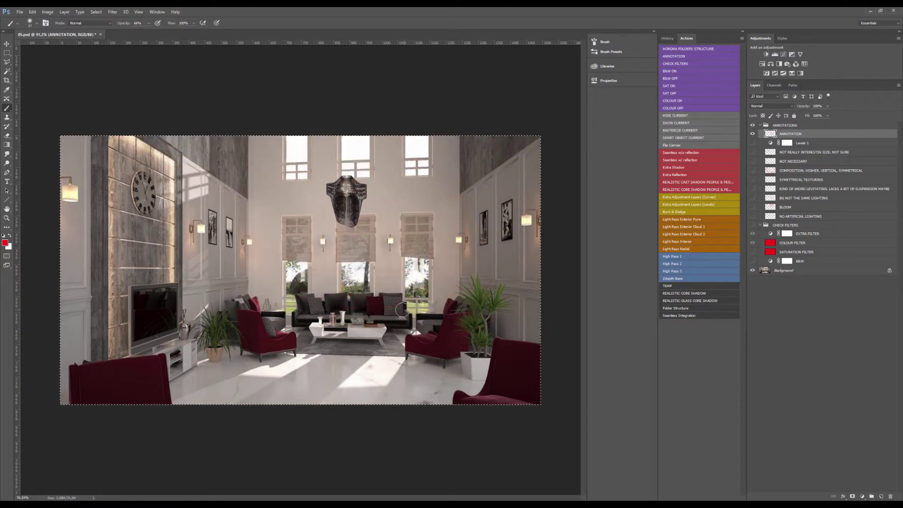
# - Mark the floor area, the right back-wall corner and the side walls' upper edges in red, then clear the strokes
pyautogui.moveTo(249, 324)
pyautogui.mouseDown()
pyautogui.moveTo(169, 398)
pyautogui.moveTo(517, 399)
pyautogui.moveTo(414, 329)
pyautogui.moveTo(249, 324)
pyautogui.mouseUp()
pyautogui.moveTo(123, 393)
pyautogui.mouseDown()
pyautogui.moveTo(434, 402)
pyautogui.moveTo(553, 385)
pyautogui.moveTo(426, 324)
pyautogui.moveTo(236, 343)
pyautogui.moveTo(273, 397)
pyautogui.moveTo(348, 336)
pyautogui.mouseUp()
pyautogui.moveTo(458, 301)
pyautogui.mouseDown()
pyautogui.moveTo(455, 186)
pyautogui.moveTo(538, 138)
pyautogui.moveTo(464, 193)
pyautogui.mouseUp()
pyautogui.moveTo(240, 188); pyautogui.dragTo(174, 150)
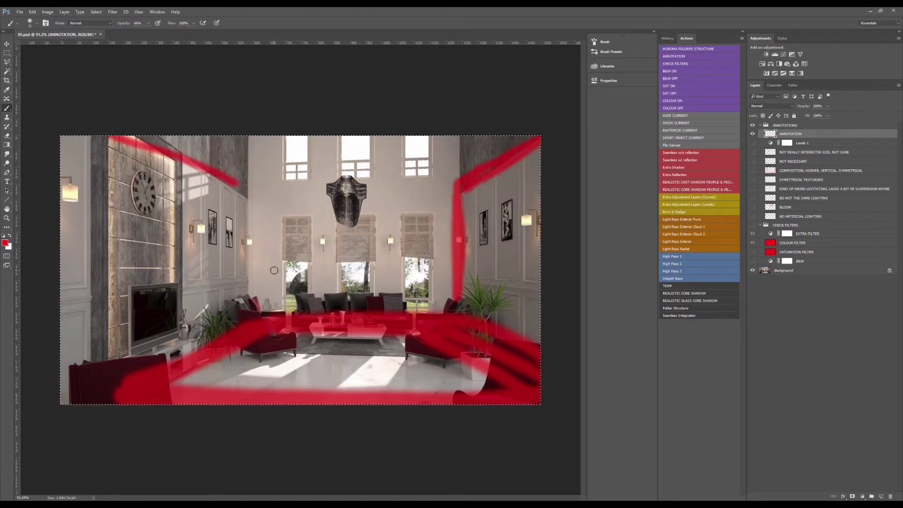
pyautogui.press('Delete')
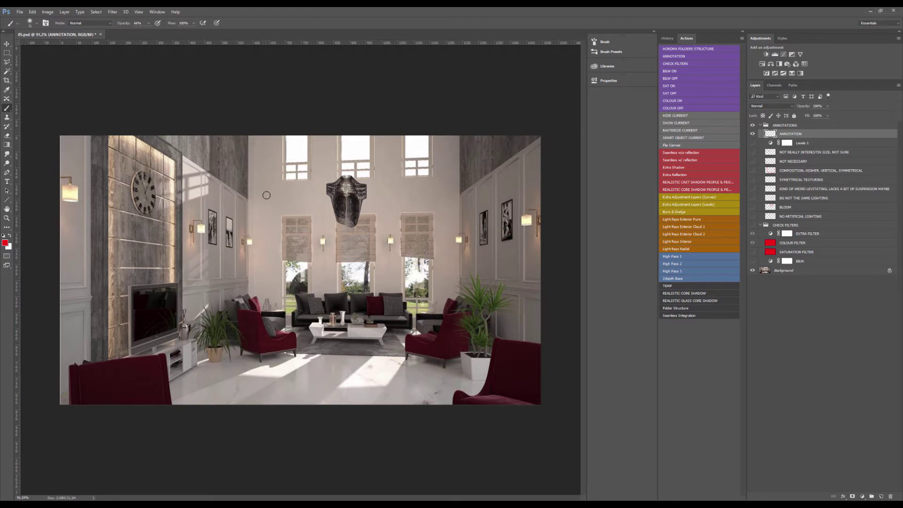
# - Paint overlapping red frames around the tall back wall and its windows, then clear the layer
pyautogui.moveTo(265, 129)
pyautogui.mouseDown()
pyautogui.moveTo(283, 332)
pyautogui.moveTo(441, 118)
pyautogui.mouseUp()
pyautogui.moveTo(248, 118)
pyautogui.mouseDown()
pyautogui.moveTo(262, 294)
pyautogui.moveTo(255, 115)
pyautogui.moveTo(445, 118)
pyautogui.moveTo(413, 345)
pyautogui.moveTo(250, 336)
pyautogui.moveTo(251, 140)
pyautogui.moveTo(464, 134)
pyautogui.moveTo(449, 366)
pyautogui.mouseUp()
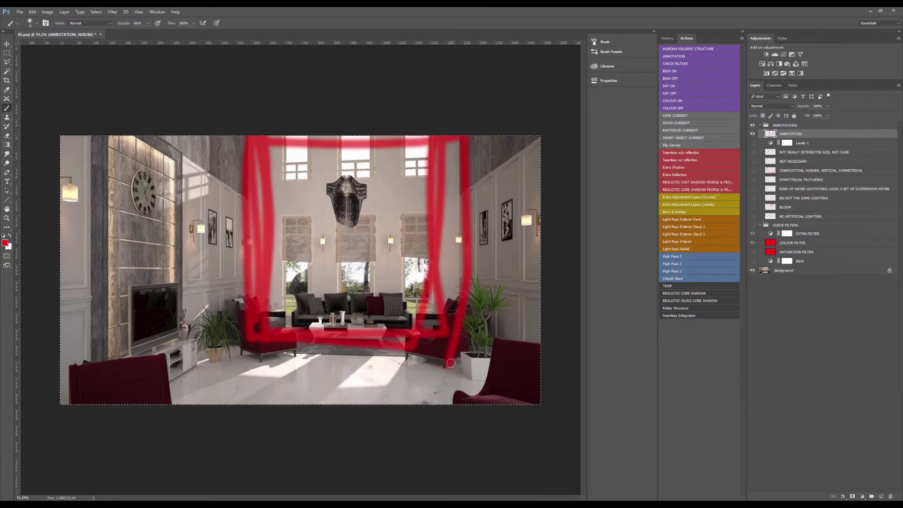
pyautogui.press('Delete')
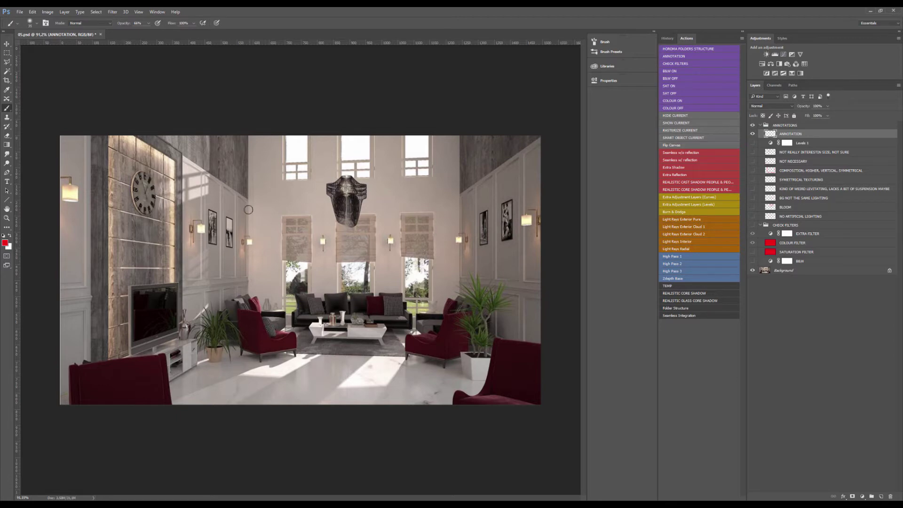
# - Outline the sides and base of the back wall in red and trace the converging upper edges of both side walls
pyautogui.moveTo(254, 137)
pyautogui.mouseDown()
pyautogui.moveTo(387, 342)
pyautogui.moveTo(463, 174)
pyautogui.mouseUp()
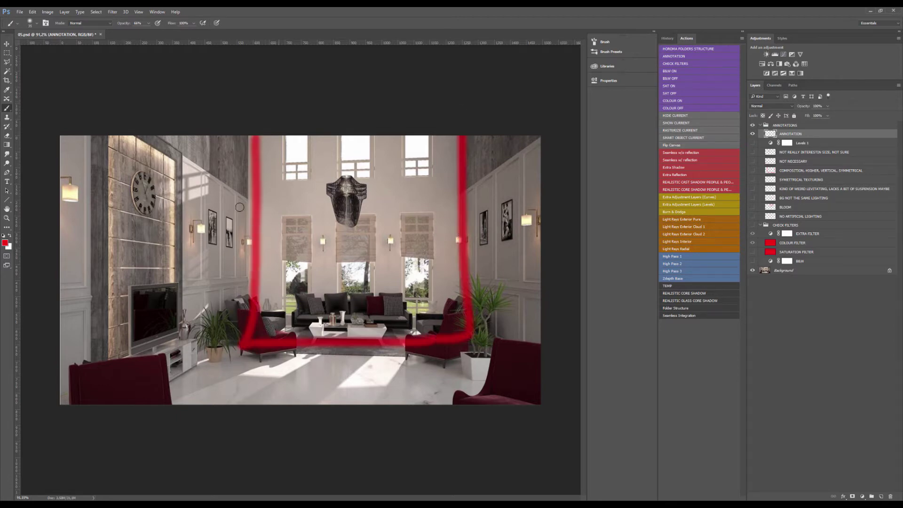
pyautogui.moveTo(142, 146); pyautogui.dragTo(260, 201)
pyautogui.moveTo(453, 201); pyautogui.dragTo(531, 148)
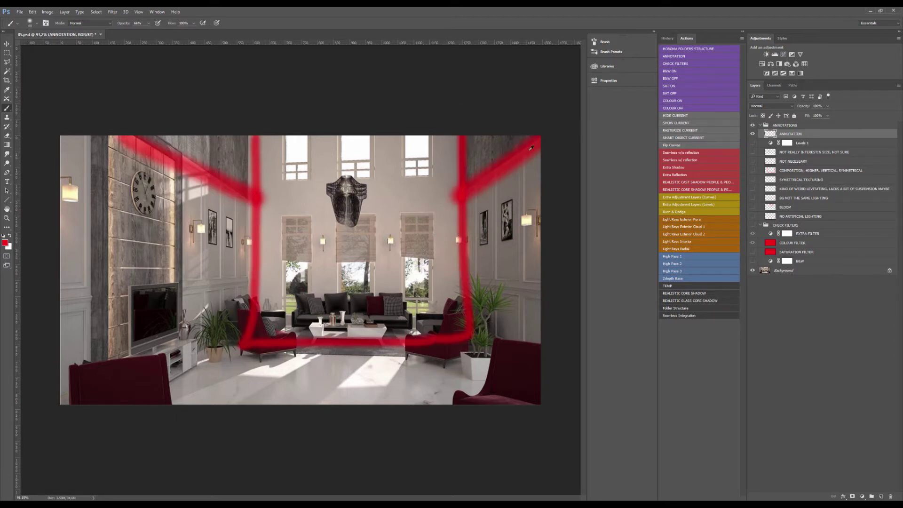
# - Mark individual windows and a thick vertical axis through the chandelier in red, then clear the ANNOTATION layer
pyautogui.moveTo(342, 138)
pyautogui.mouseDown()
pyautogui.moveTo(346, 186)
pyautogui.moveTo(383, 138)
pyautogui.mouseUp()
pyautogui.moveTo(333, 299); pyautogui.dragTo(334, 223)
pyautogui.moveTo(376, 271); pyautogui.dragTo(377, 277)
pyautogui.moveTo(405, 137); pyautogui.dragTo(435, 137)
pyautogui.moveTo(281, 302)
pyautogui.mouseDown()
pyautogui.moveTo(318, 226)
pyautogui.moveTo(323, 265)
pyautogui.mouseUp()
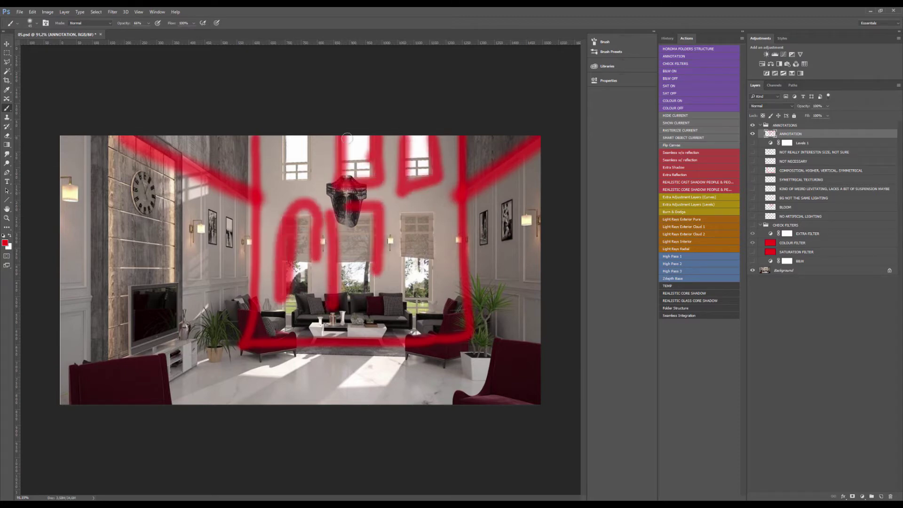
pyautogui.moveTo(350, 137)
pyautogui.mouseDown()
pyautogui.moveTo(354, 320)
pyautogui.moveTo(350, 379)
pyautogui.moveTo(347, 316)
pyautogui.moveTo(340, 404)
pyautogui.mouseUp()
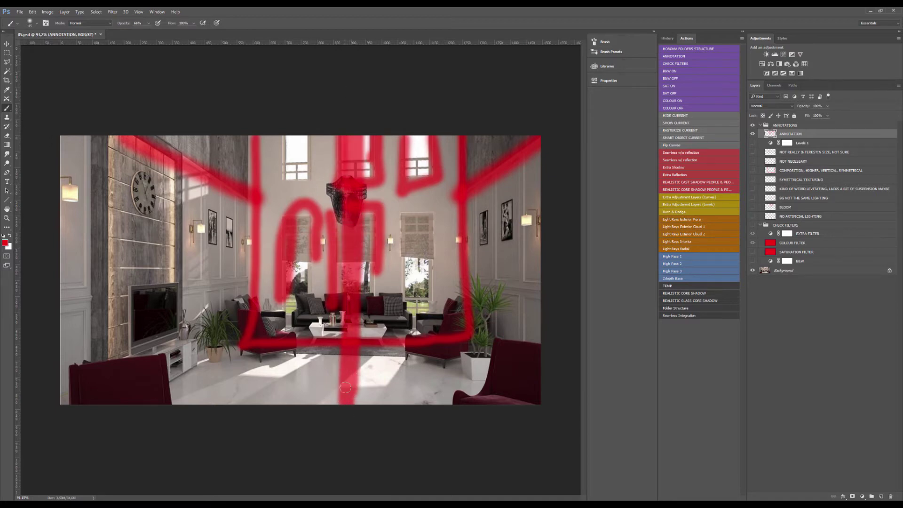
pyautogui.moveTo(364, 197); pyautogui.dragTo(356, 385)
pyautogui.press('Delete')
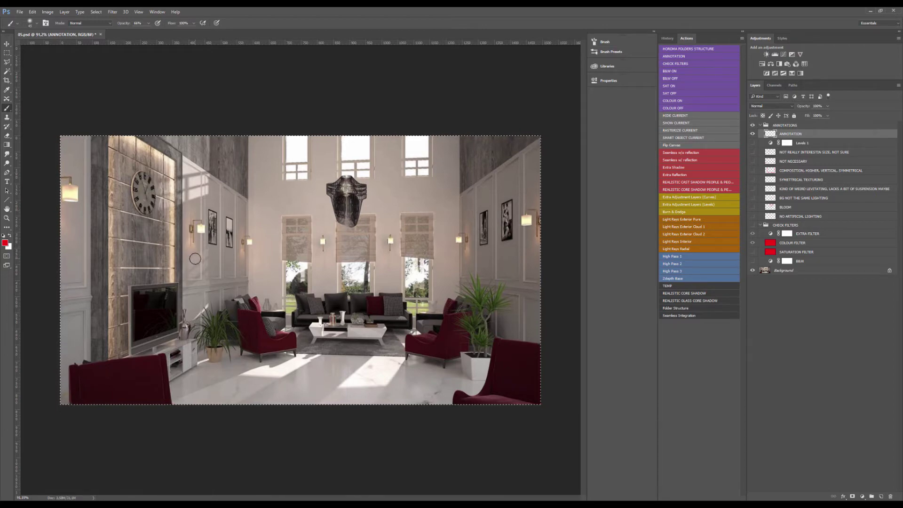
# - Crop off the clock and TV wall, and extend the canvas well above the image and slightly below it
pyautogui.keyDown('alt'); pyautogui.rightClick(220, 280); pyautogui.keyUp('alt')
pyautogui.press('c')
pyautogui.moveTo(61, 268); pyautogui.dragTo(117, 277)
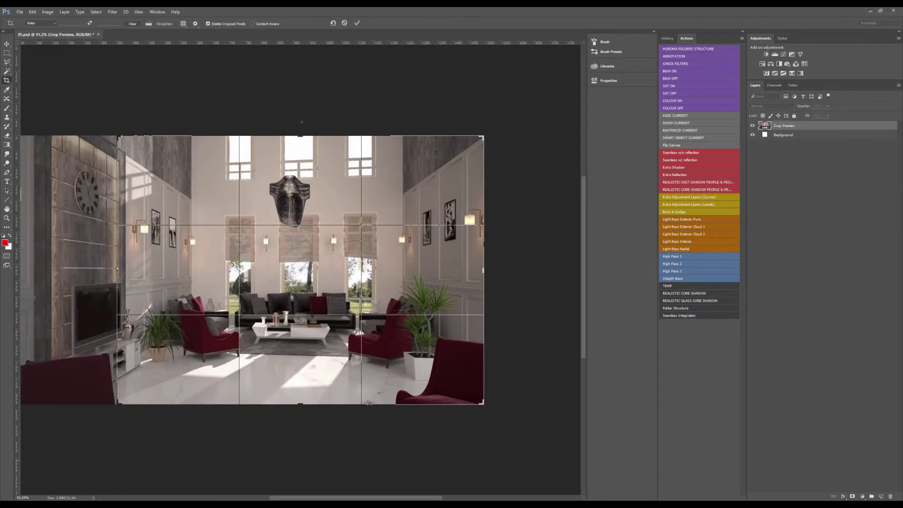
pyautogui.moveTo(300, 137); pyautogui.dragTo(302, 78)
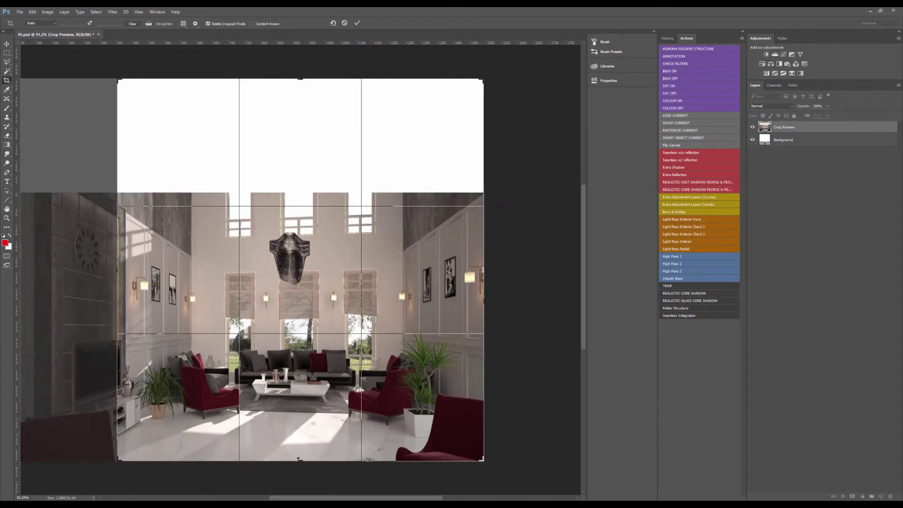
pyautogui.moveTo(300, 461); pyautogui.dragTo(300, 463)
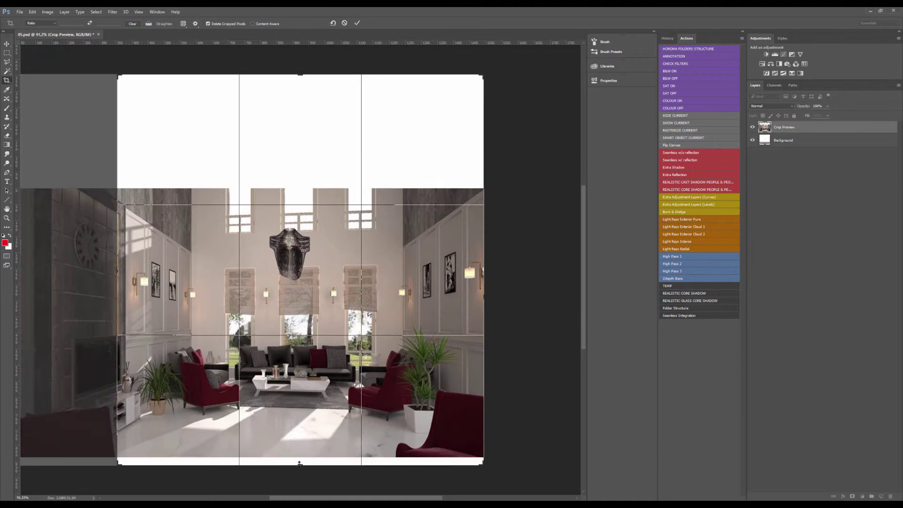
pyautogui.press('Return')
# - Clone the dark wood cladding of both side walls upward into the blank canvas with an enlarged Clone Stamp brush
pyautogui.press('s')
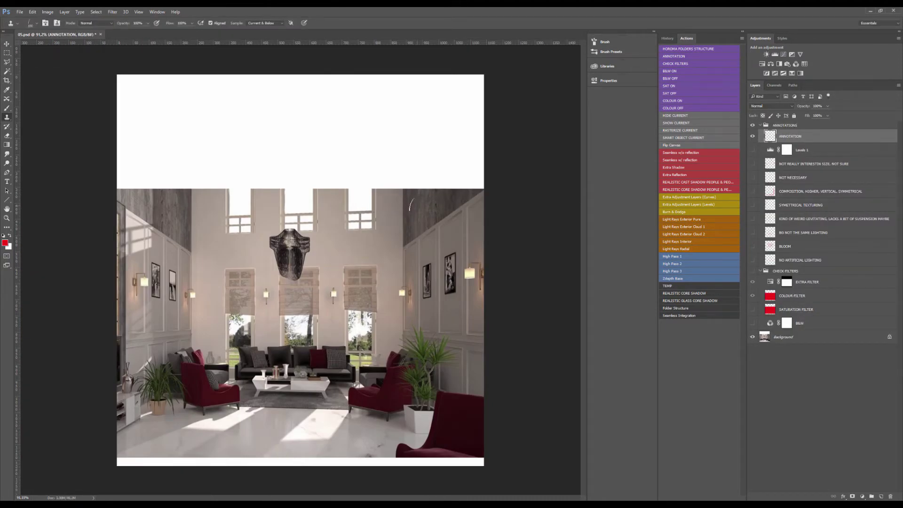
pyautogui.rightClick(410, 204)
pyautogui.doubleClick(430, 271)
pyautogui.press(']')
pyautogui.moveTo(403, 196)
pyautogui.mouseDown()
pyautogui.moveTo(400, 177)
pyautogui.moveTo(471, 174)
pyautogui.moveTo(426, 174)
pyautogui.moveTo(409, 131)
pyautogui.moveTo(408, 89)
pyautogui.mouseUp()
pyautogui.hotkey('ctrl', 'z')
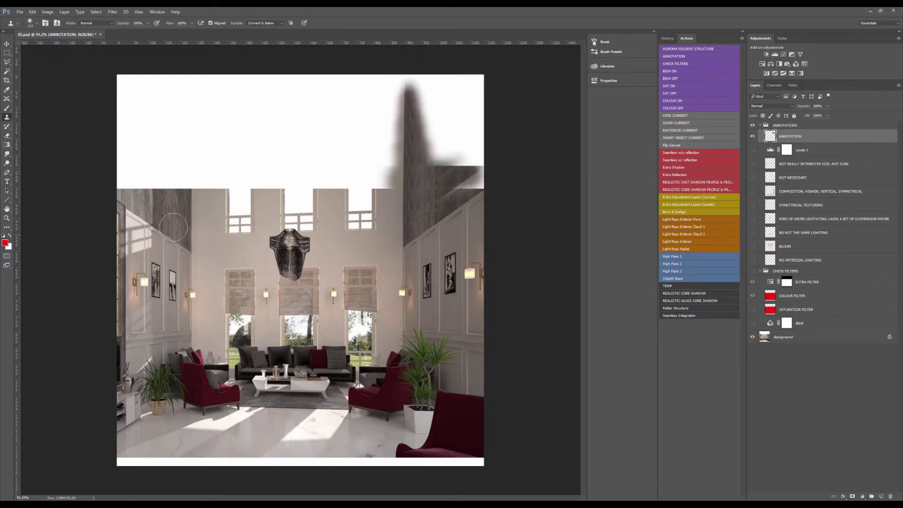
pyautogui.moveTo(191, 208); pyautogui.dragTo(188, 111)
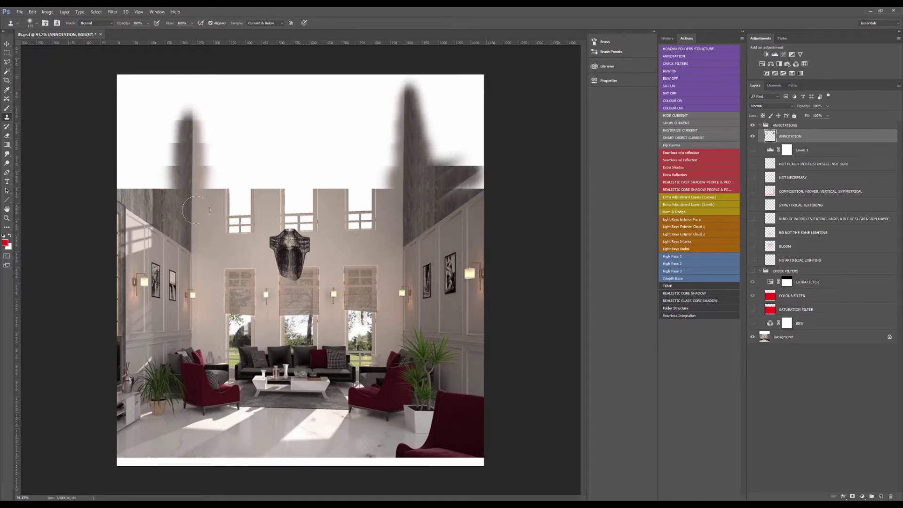
pyautogui.moveTo(273, 219); pyautogui.dragTo(246, 192)
# - Paint large red arches around the back wall into the extended canvas, then clear everything on the ANNOTATION layer
pyautogui.press('v')
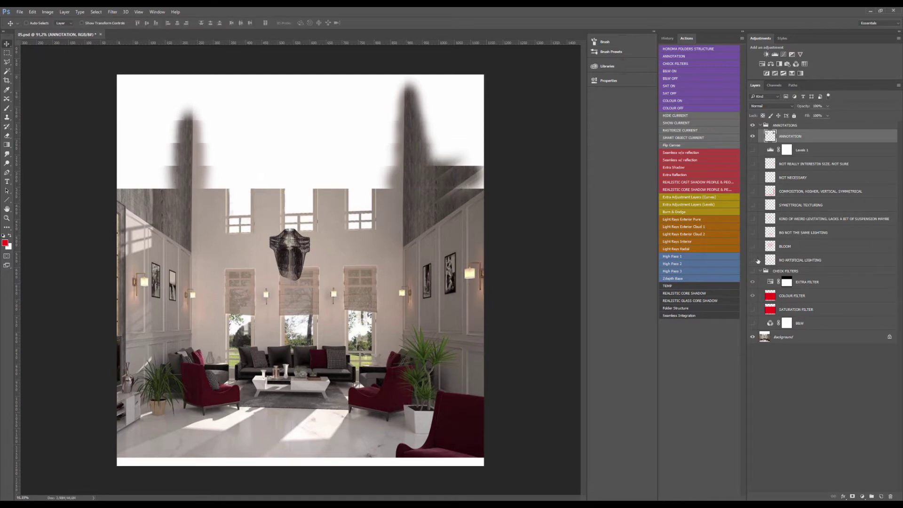
pyautogui.press('b')
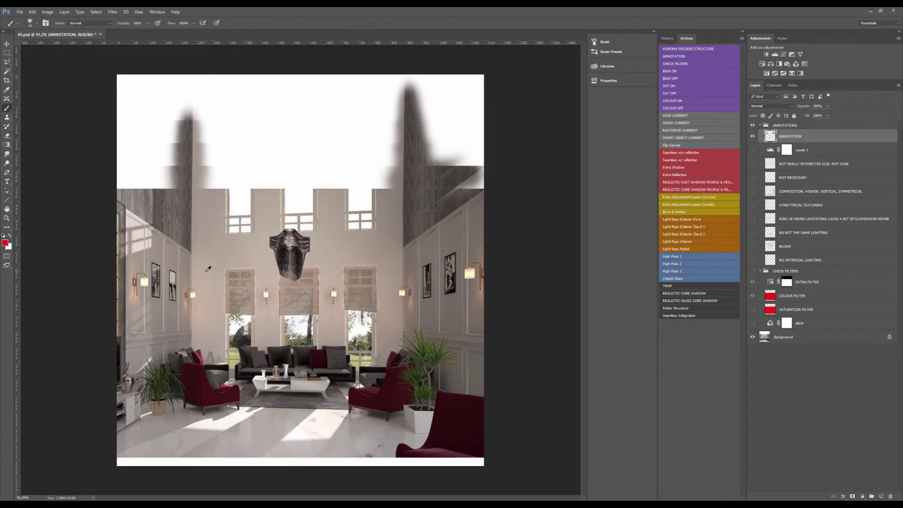
pyautogui.moveTo(205, 226)
pyautogui.mouseDown()
pyautogui.moveTo(412, 160)
pyautogui.moveTo(391, 299)
pyautogui.mouseUp()
pyautogui.moveTo(171, 308); pyautogui.dragTo(390, 296)
pyautogui.moveTo(187, 345)
pyautogui.mouseDown()
pyautogui.moveTo(410, 226)
pyautogui.moveTo(371, 391)
pyautogui.mouseUp()
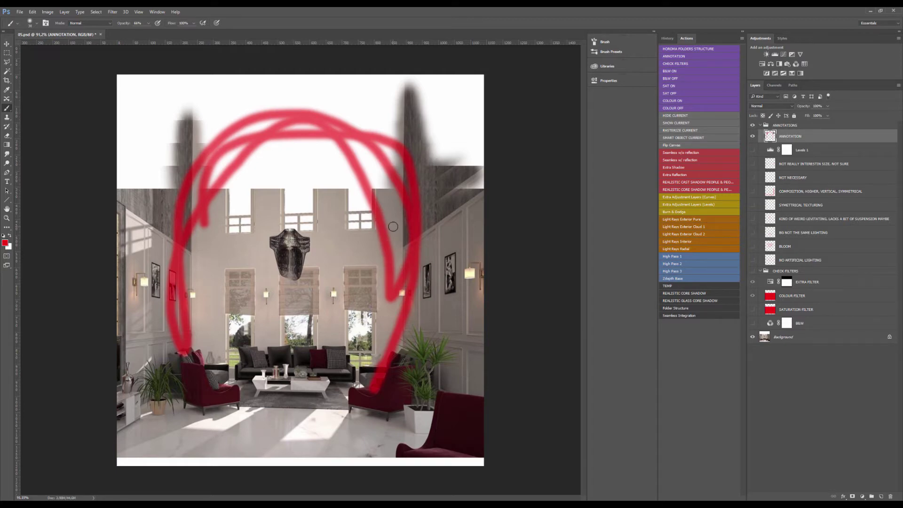
pyautogui.hotkey('ctrl', 'a')
pyautogui.press('Delete')
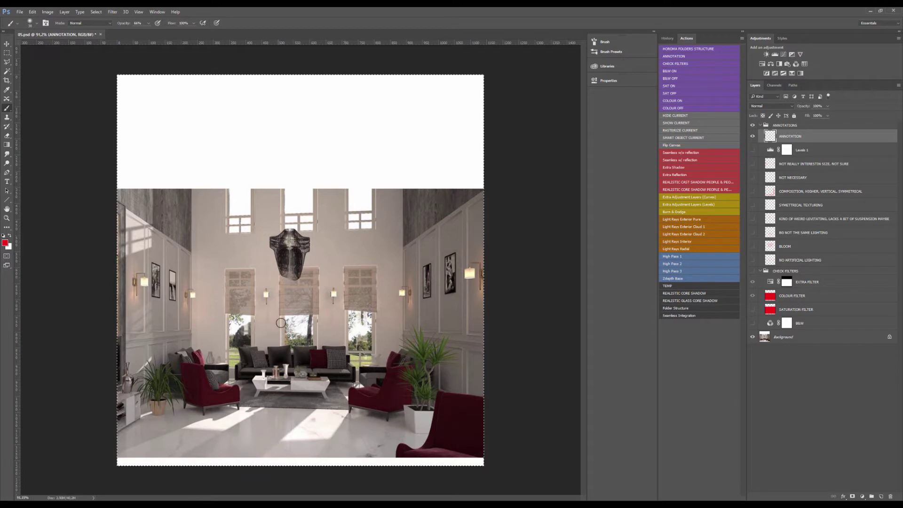
# - Paint a vertical red line through the chandelier and mark the central window beneath it, then clear the strokes
pyautogui.click(287, 302)
pyautogui.hotkey('ctrl', 'z')
pyautogui.moveTo(296, 181); pyautogui.dragTo(294, 390)
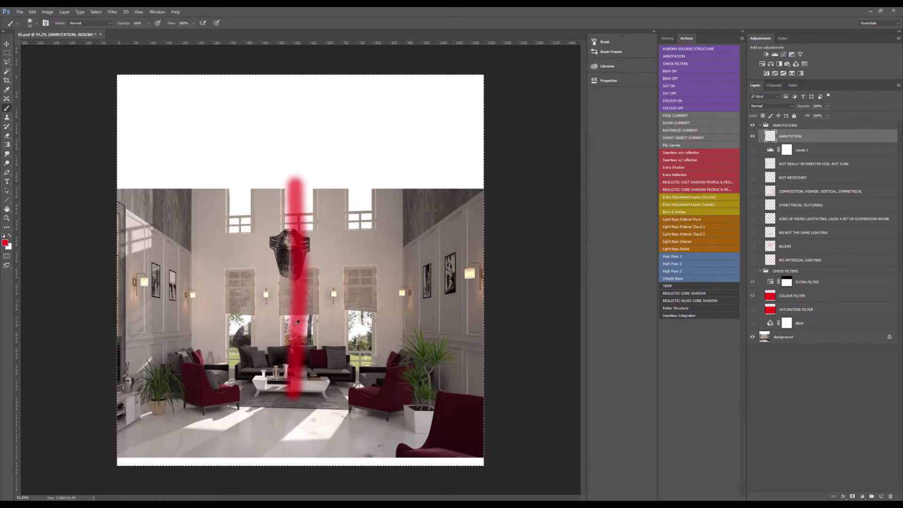
pyautogui.moveTo(276, 350)
pyautogui.mouseDown()
pyautogui.moveTo(306, 258)
pyautogui.moveTo(302, 302)
pyautogui.mouseUp()
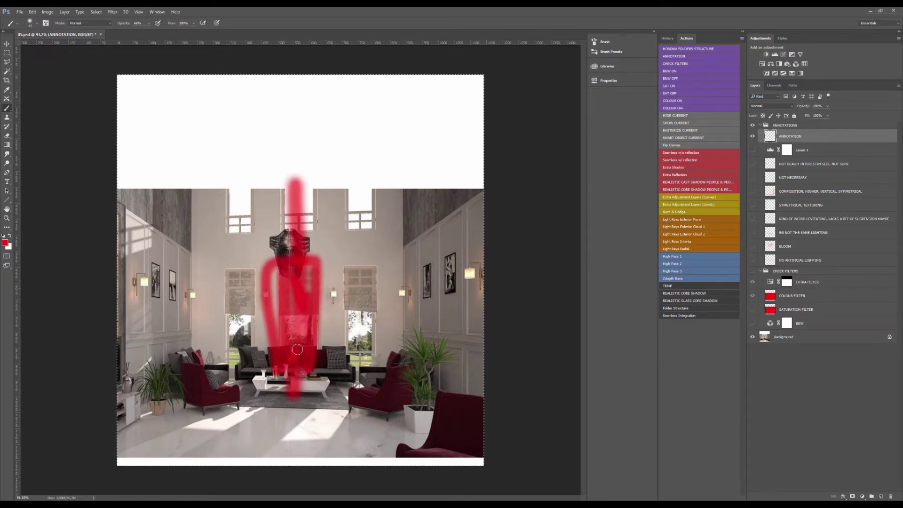
pyautogui.press('Delete')
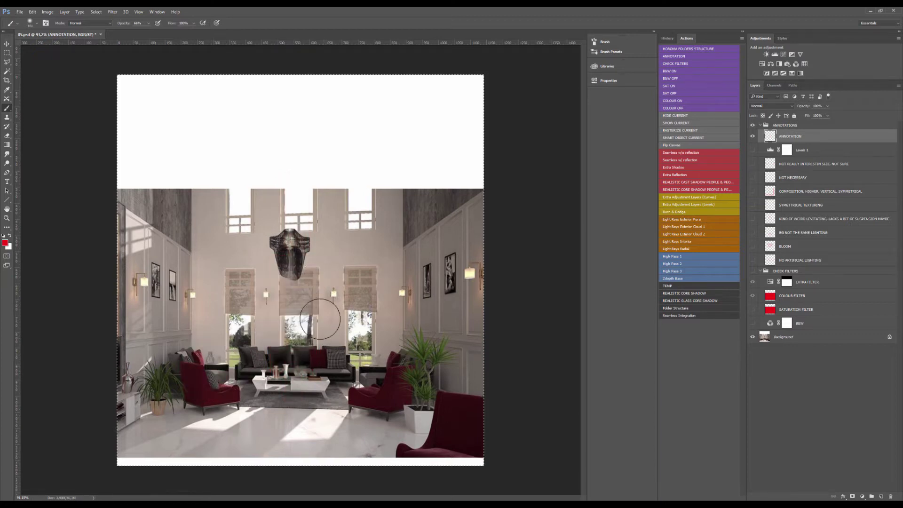
# - Frame the back wall in red with a 100 px soft brush, then delete the ANNOTATION layer
pyautogui.press('alt')
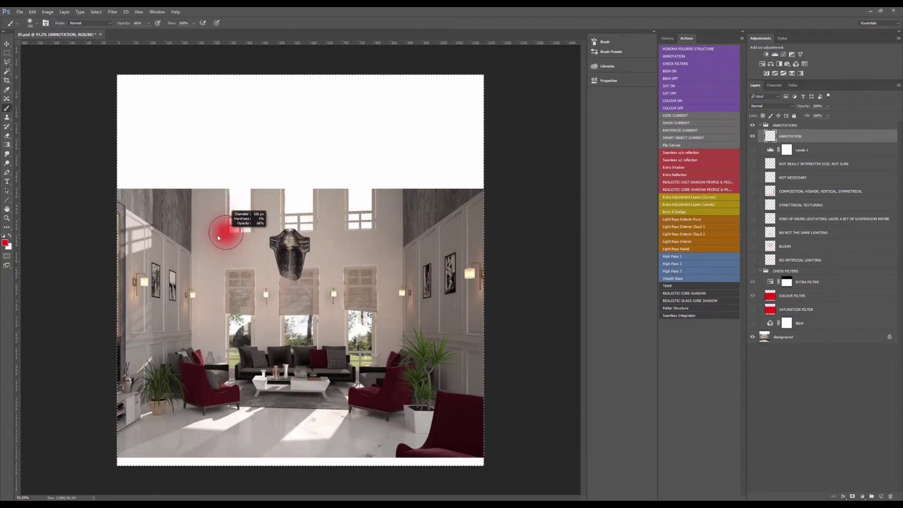
pyautogui.moveTo(195, 374)
pyautogui.mouseDown()
pyautogui.moveTo(192, 211)
pyautogui.moveTo(350, 180)
pyautogui.moveTo(404, 240)
pyautogui.moveTo(399, 359)
pyautogui.moveTo(220, 381)
pyautogui.mouseUp()
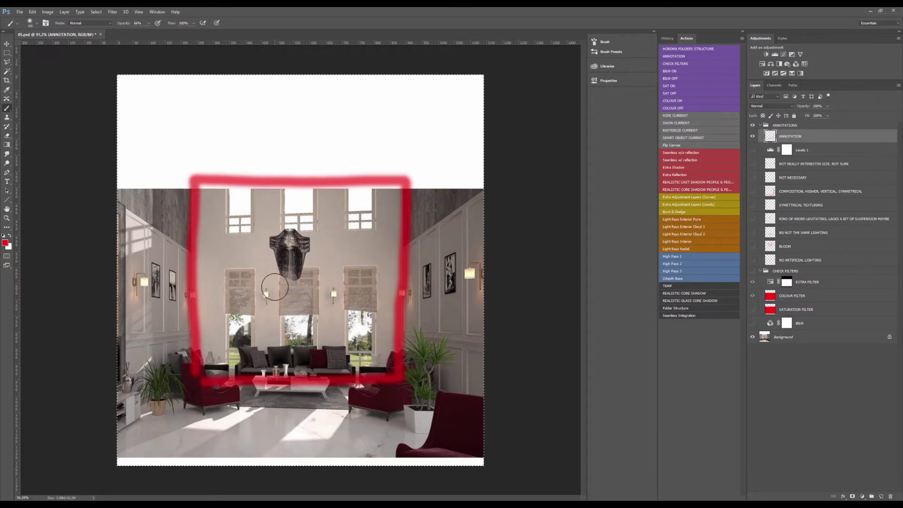
pyautogui.press('Delete')
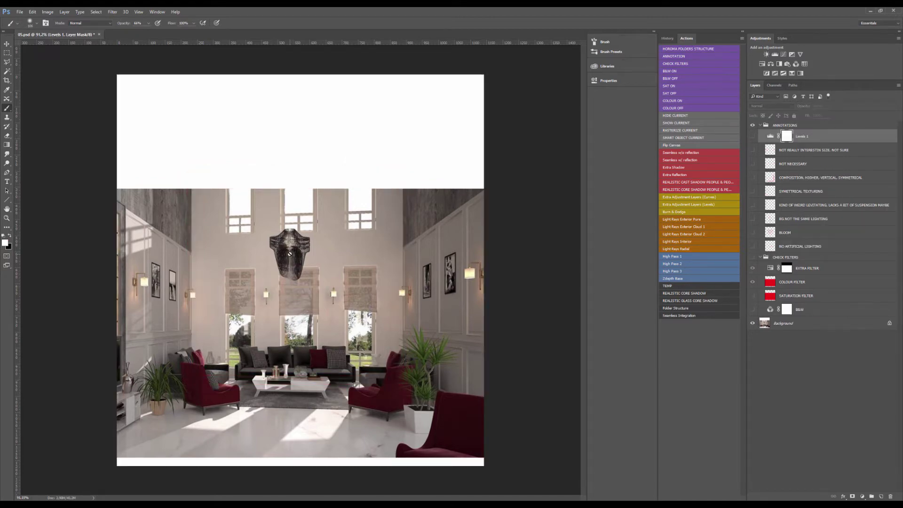
# - Undo the ANNOTATION layer deletion, the red markings and the cloned cladding on the cropped image, step by step
pyautogui.hotkey('ctrl', 'alt', 'z')
pyautogui.hotkey('ctrl', 'alt', 'z')
pyautogui.hotkey('ctrl', 'alt', 'z')
pyautogui.hotkey('ctrl', 'alt', 'z')
pyautogui.hotkey('ctrl', 'alt', 'z')
pyautogui.hotkey('ctrl', 'alt', 'z')
pyautogui.hotkey('ctrl', 'alt', 'z')
pyautogui.hotkey('ctrl', 'alt', 'z')
pyautogui.hotkey('ctrl', 'alt', 'z')
pyautogui.hotkey('ctrl', 'alt', 'z')
pyautogui.hotkey('ctrl', 'alt', 'z')
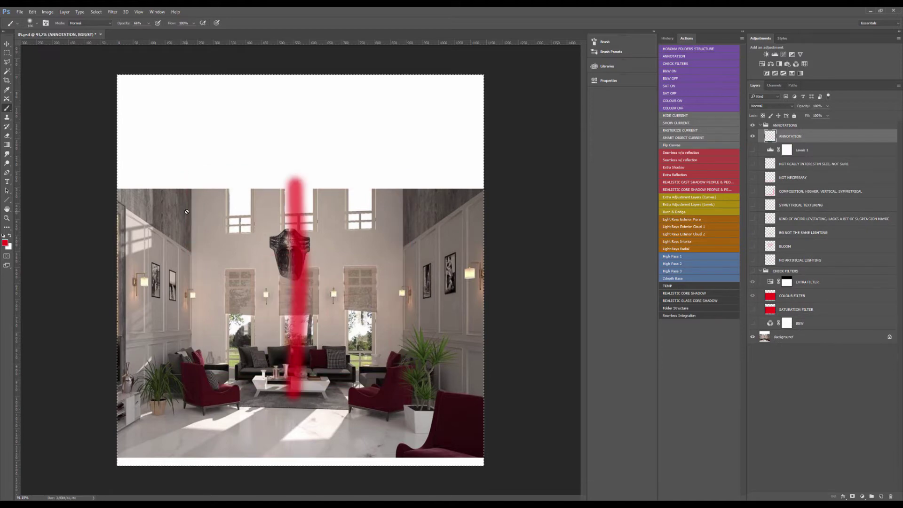
pyautogui.hotkey('ctrl', 'alt', 'z')
pyautogui.hotkey('ctrl', 'alt', 'z')
pyautogui.hotkey('ctrl', 'alt', 'z')
pyautogui.hotkey('ctrl', 'alt', 'z')
pyautogui.hotkey('ctrl', 'alt', 'z')
pyautogui.hotkey('ctrl', 'alt', 'z')
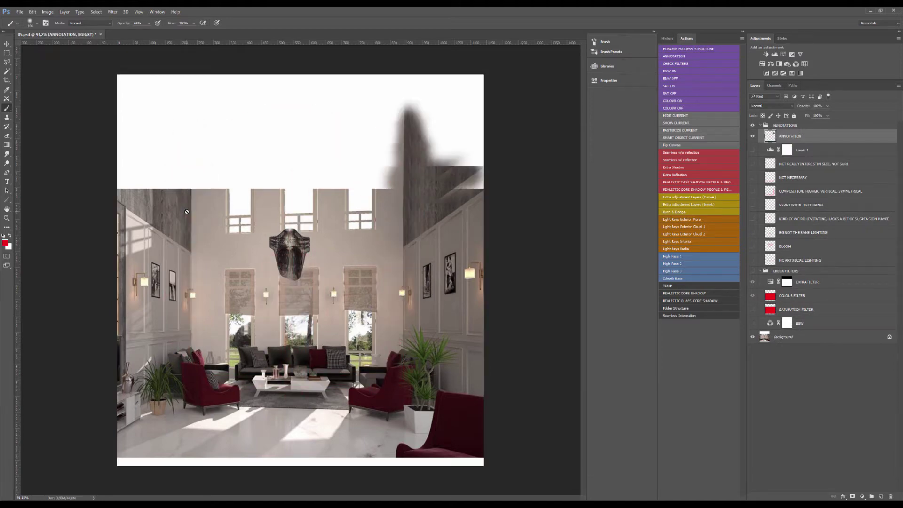
pyautogui.hotkey('ctrl', 'alt', 'z')
pyautogui.hotkey('ctrl', 'alt', 'z')
pyautogui.hotkey('ctrl', 'alt', 'z')
pyautogui.hotkey('ctrl', 'alt', 'z')
pyautogui.hotkey('ctrl', 'alt', 'z')
pyautogui.hotkey('ctrl', 'alt', 'z')
pyautogui.hotkey('ctrl', 'alt', 'z')
pyautogui.hotkey('ctrl', 'alt', 'z')
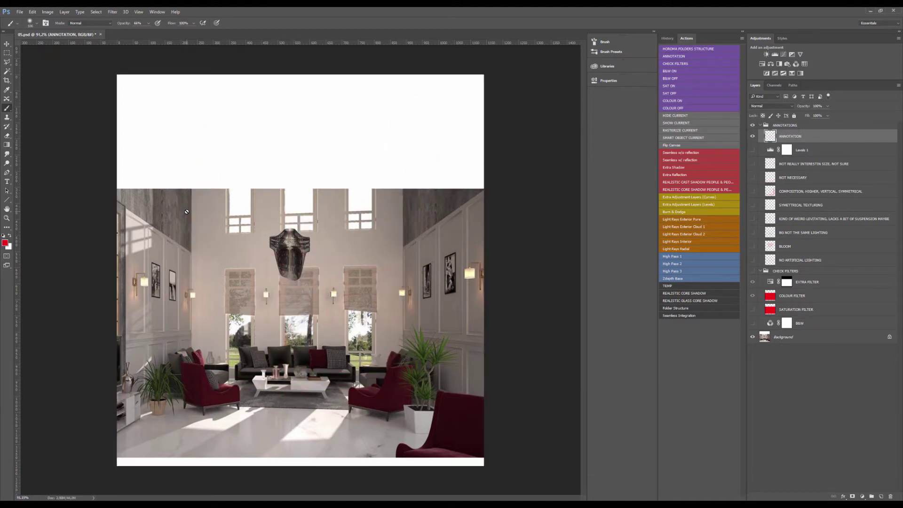
# - Mark the back wall's left corner with a vertical red line and circle the nearby plant and armchair, then clear the strokes
pyautogui.press('v')
pyautogui.hotkey('ctrl', 'd')
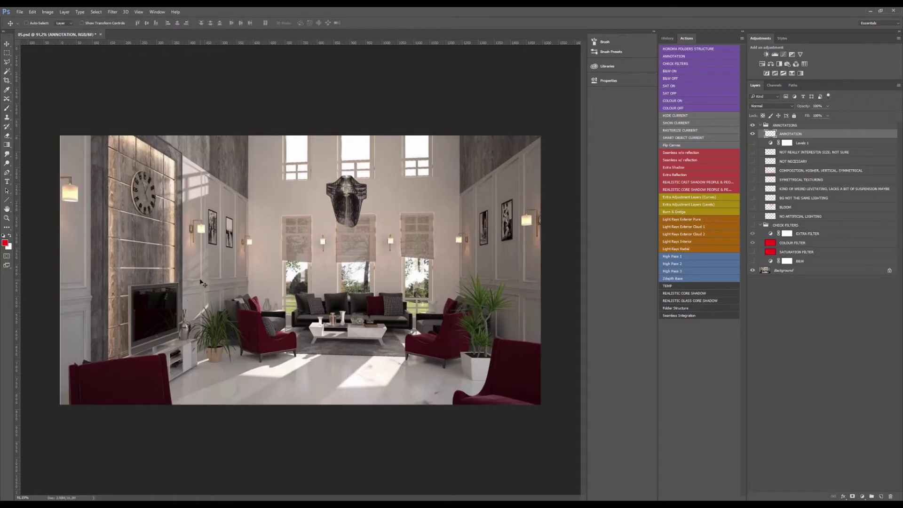
pyautogui.press('b')
pyautogui.keyDown('alt'); pyautogui.rightClick(206, 309); pyautogui.keyUp('alt')
pyautogui.moveTo(245, 137); pyautogui.dragTo(255, 379)
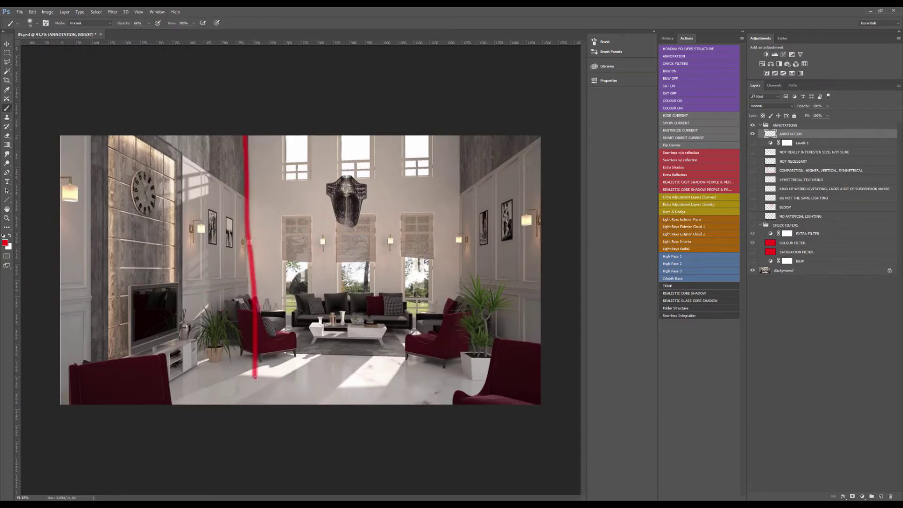
pyautogui.moveTo(262, 252)
pyautogui.mouseDown()
pyautogui.moveTo(296, 359)
pyautogui.moveTo(260, 292)
pyautogui.moveTo(236, 313)
pyautogui.mouseUp()
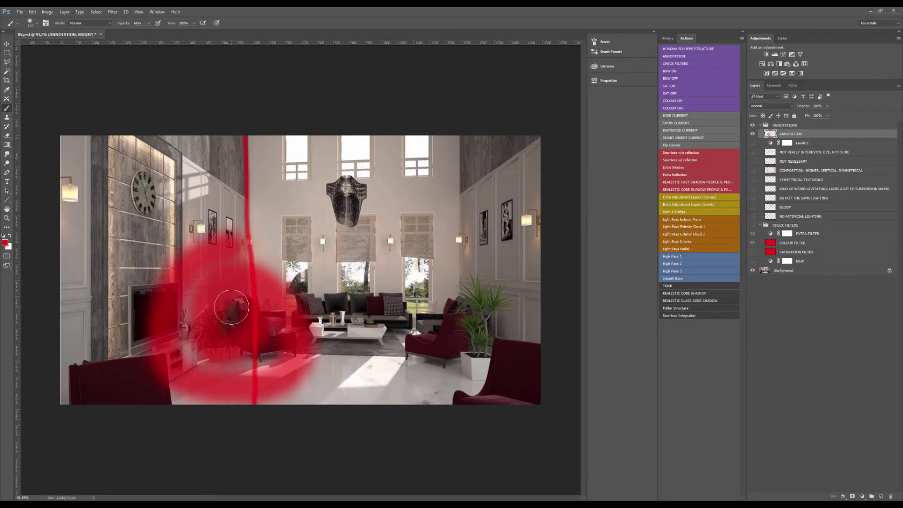
pyautogui.hotkey('ctrl', 'a')
pyautogui.press('Delete')
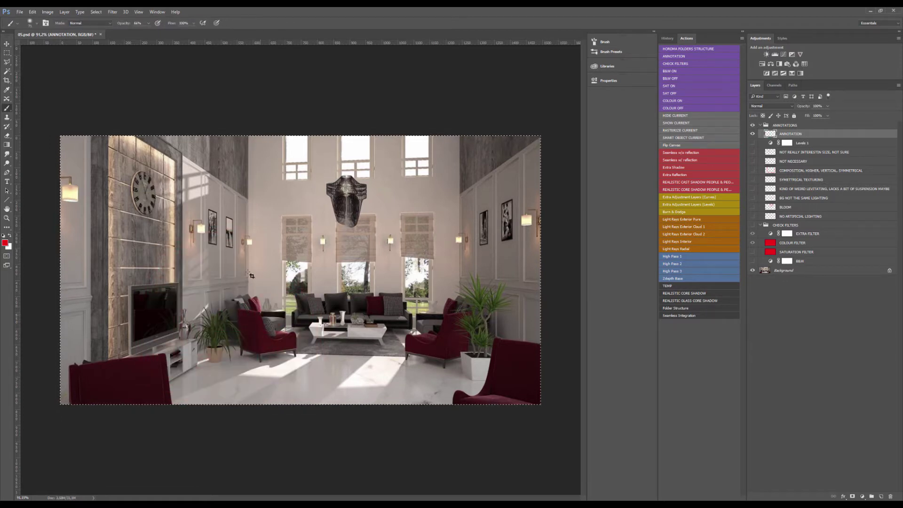
# - Circle the left armchair in red and paint over the TV area with a larger brush, then clear both markings
pyautogui.press('c')
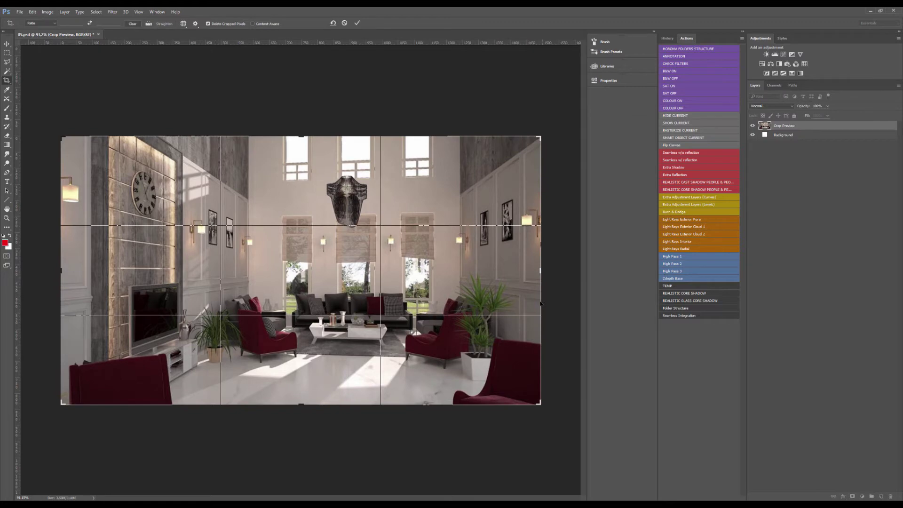
pyautogui.press('Escape')
pyautogui.press('b')
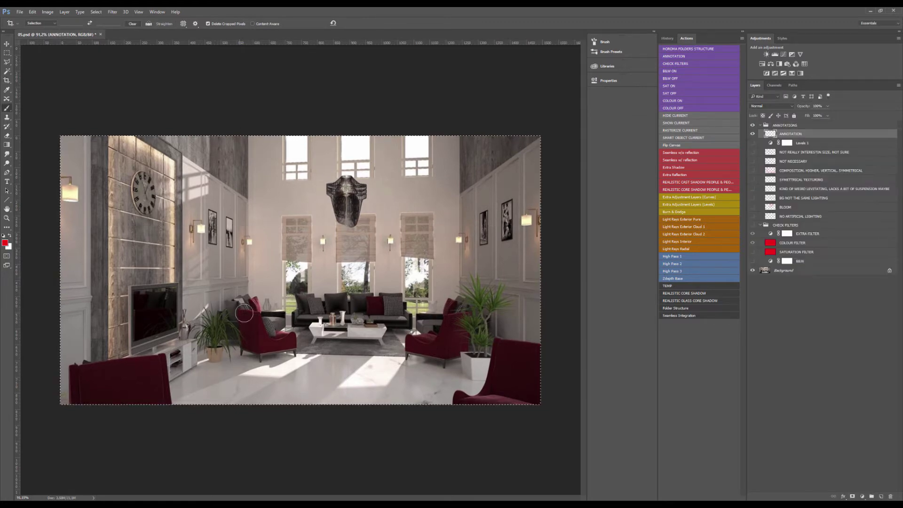
pyautogui.moveTo(254, 263)
pyautogui.mouseDown()
pyautogui.moveTo(269, 332)
pyautogui.moveTo(260, 325)
pyautogui.moveTo(282, 348)
pyautogui.moveTo(266, 342)
pyautogui.moveTo(275, 337)
pyautogui.moveTo(250, 341)
pyautogui.mouseUp()
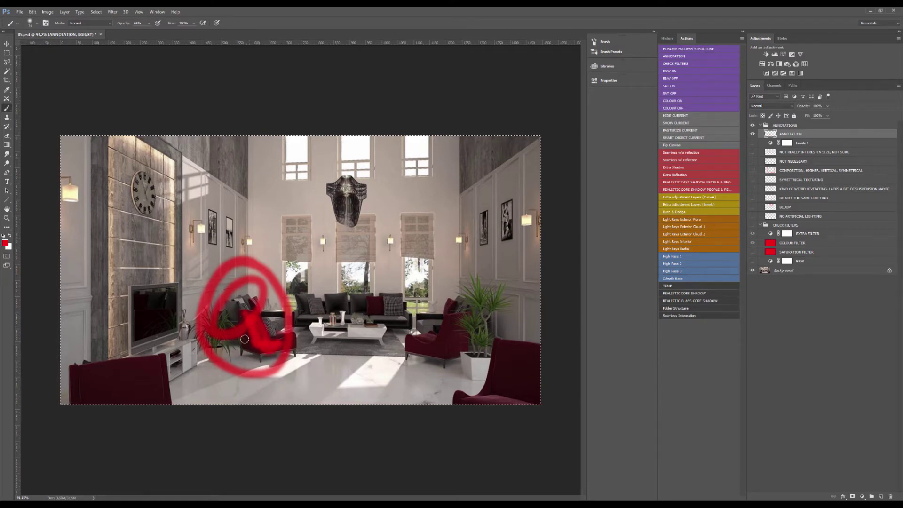
pyautogui.press(']')
pyautogui.press(']')
pyautogui.press(']')
pyautogui.press(']')
pyautogui.press(']')
pyautogui.press(']')
pyautogui.moveTo(219, 308); pyautogui.dragTo(201, 326)
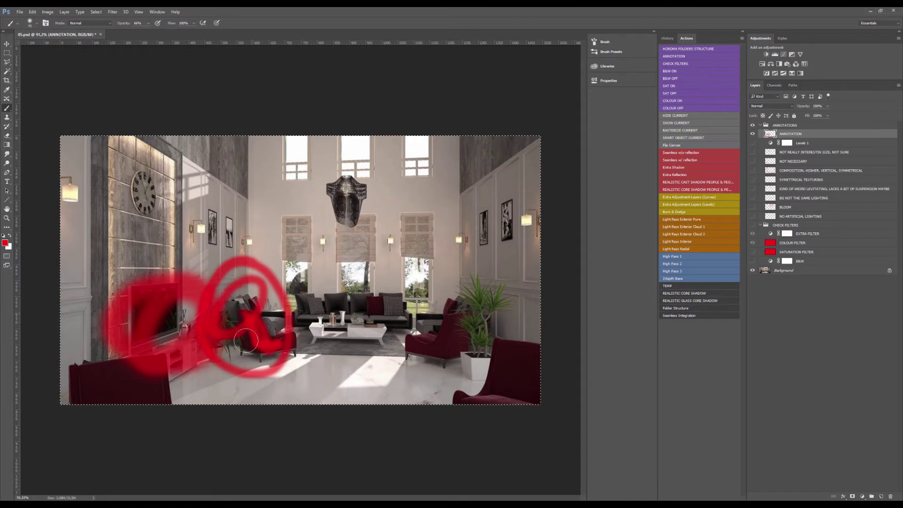
pyautogui.press('Delete')
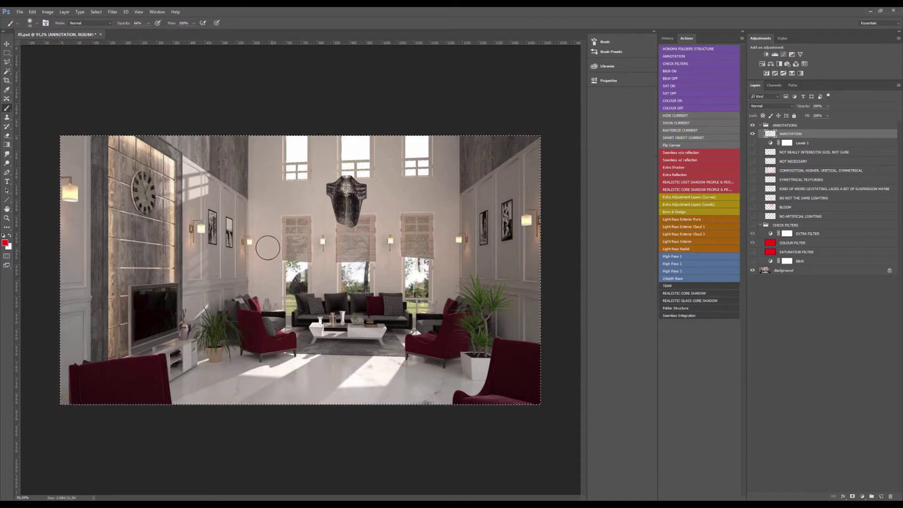
# - Crop away the TV wall on the image's left side and extend the canvas above the upper windows
pyautogui.press('c')
pyautogui.moveTo(71, 148); pyautogui.dragTo(118, 107)
pyautogui.moveTo(300, 102); pyautogui.dragTo(305, 99)
pyautogui.press('Return')
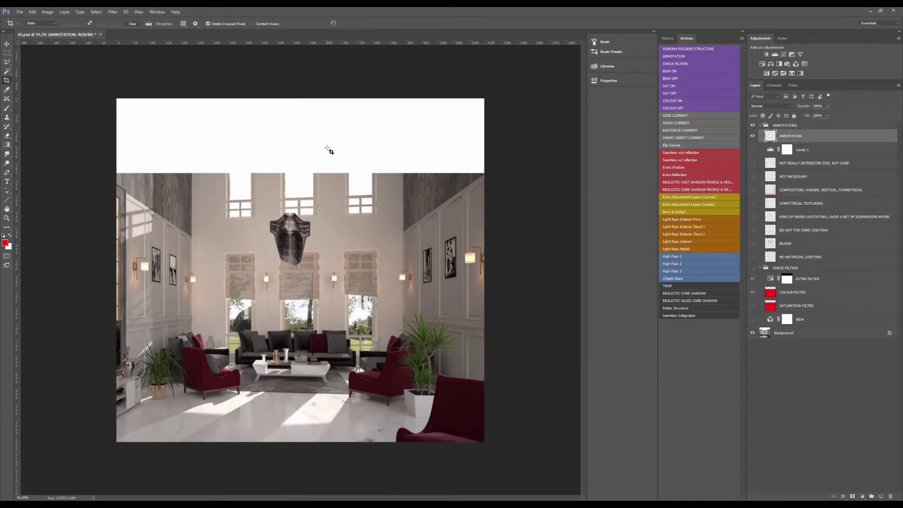
# - Circle the seating area and lower windows in red with a broad brush, then clear the ANNOTATION layer
pyautogui.press('b')
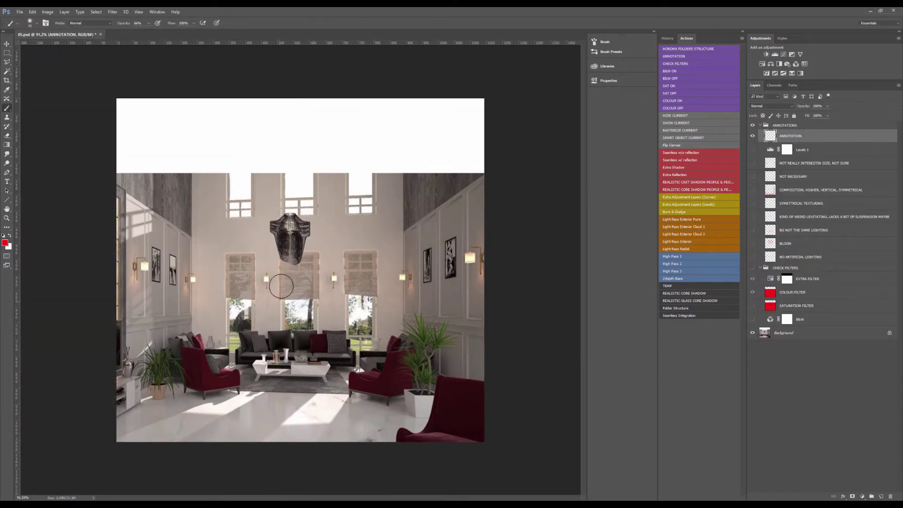
pyautogui.moveTo(355, 268)
pyautogui.mouseDown()
pyautogui.moveTo(230, 376)
pyautogui.moveTo(233, 259)
pyautogui.moveTo(250, 278)
pyautogui.moveTo(316, 254)
pyautogui.moveTo(400, 301)
pyautogui.moveTo(266, 283)
pyautogui.mouseUp()
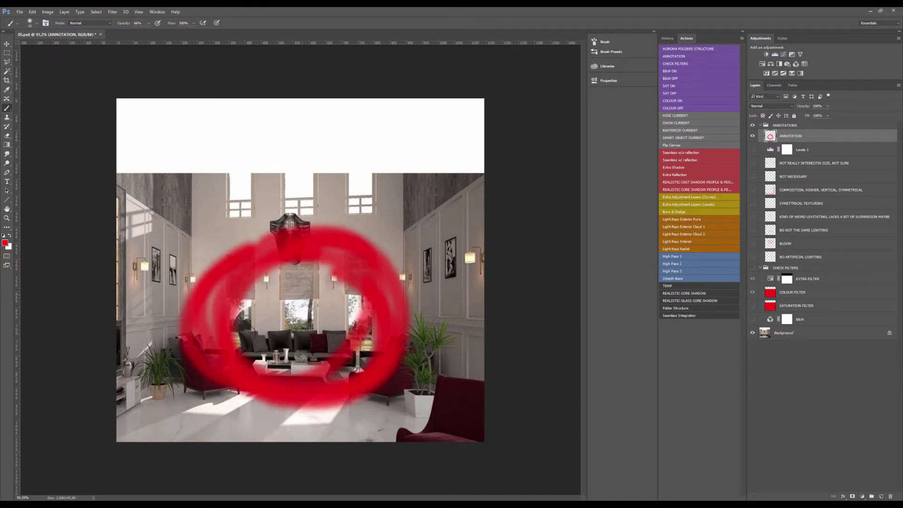
pyautogui.hotkey('ctrl', 'a')
pyautogui.press('Delete')
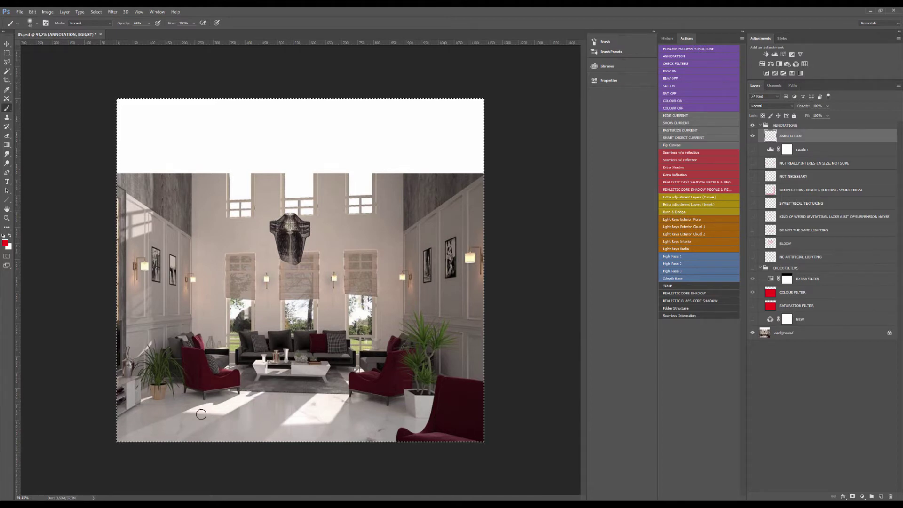
# - Frame the back wall with a 40 px red brush, add lines beneath the upper windows and along the left wall, then clear them
pyautogui.moveTo(204, 411); pyautogui.dragTo(211, 413)
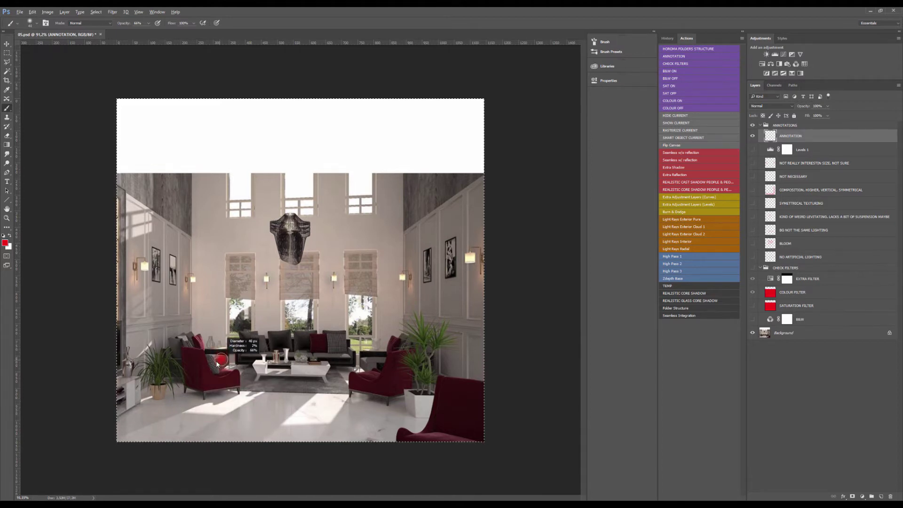
pyautogui.moveTo(186, 357)
pyautogui.mouseDown()
pyautogui.moveTo(341, 356)
pyautogui.moveTo(400, 240)
pyautogui.moveTo(401, 166)
pyautogui.mouseUp()
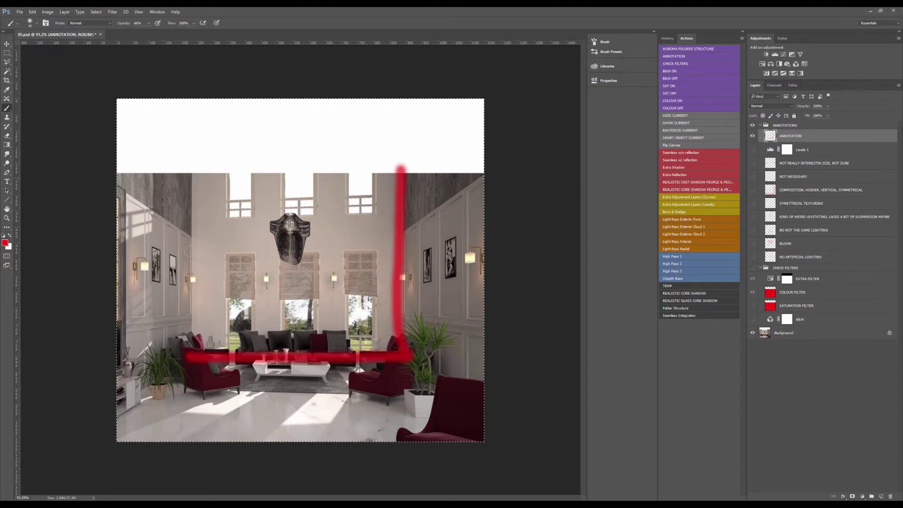
pyautogui.moveTo(187, 360)
pyautogui.mouseDown()
pyautogui.moveTo(187, 166)
pyautogui.moveTo(413, 165)
pyautogui.moveTo(403, 358)
pyautogui.moveTo(399, 128)
pyautogui.mouseUp()
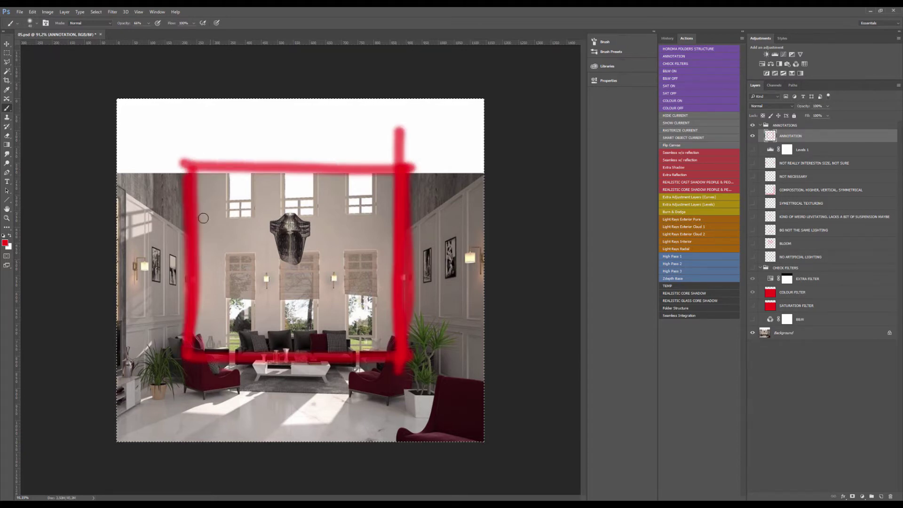
pyautogui.moveTo(203, 218)
pyautogui.mouseDown()
pyautogui.moveTo(376, 216)
pyautogui.moveTo(320, 215)
pyautogui.mouseUp()
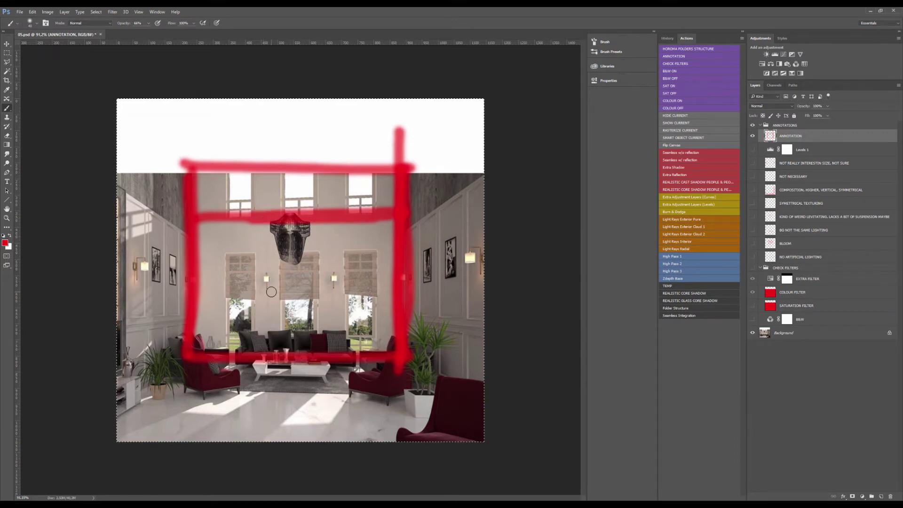
pyautogui.moveTo(219, 216); pyautogui.dragTo(220, 319)
pyautogui.moveTo(118, 186); pyautogui.dragTo(187, 241)
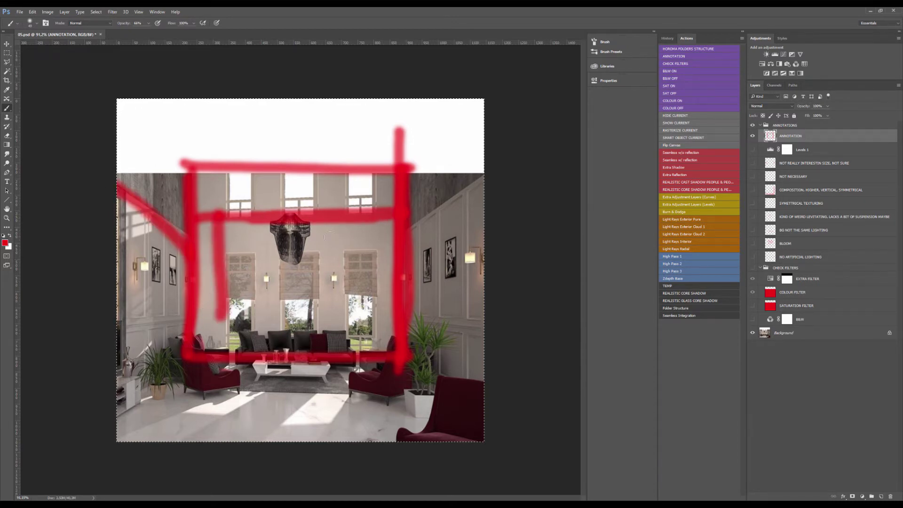
pyautogui.press('Delete')
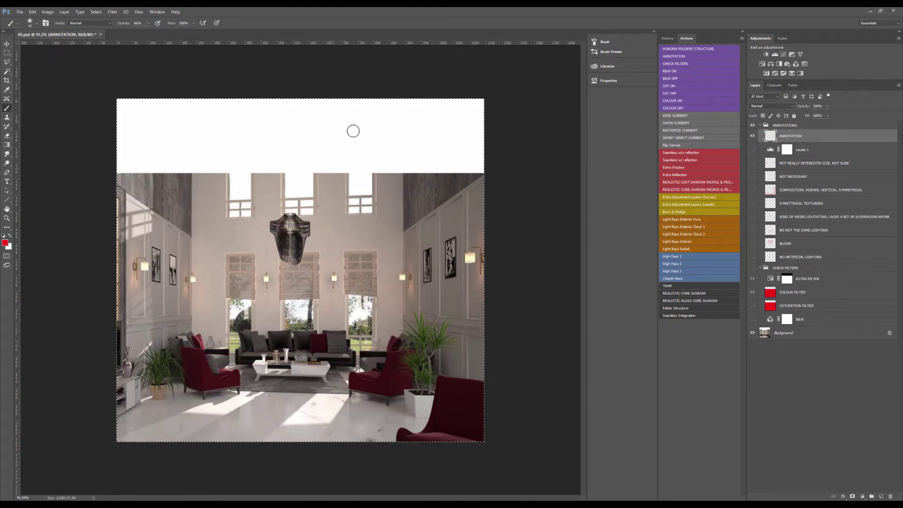
# - Outline the chandelier's silhouette with a thin red brush, then clear the outline
pyautogui.moveTo(306, 225); pyautogui.dragTo(306, 225)
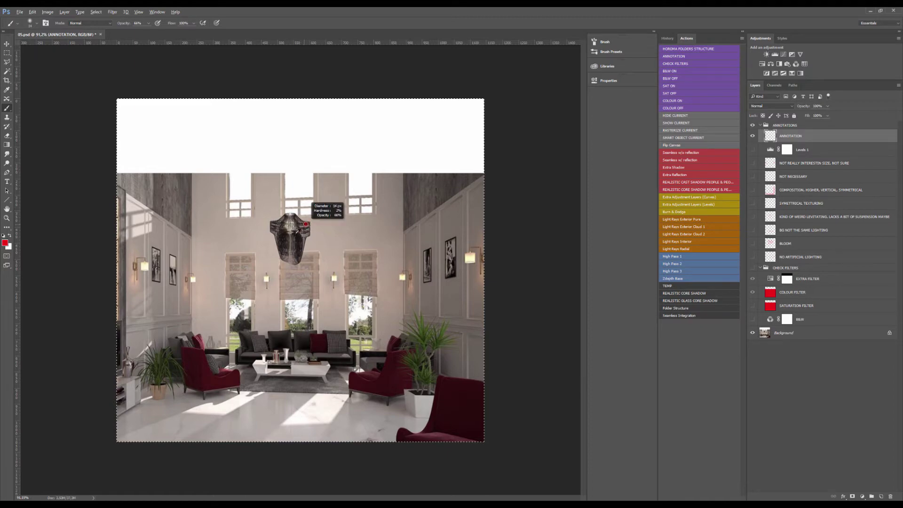
pyautogui.scroll(5, 305, 225)
pyautogui.scroll(-2, 304, 186)
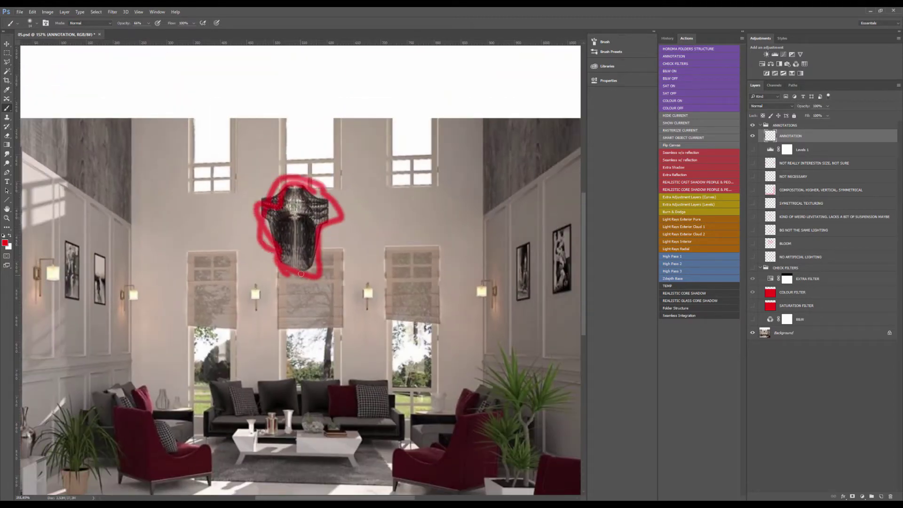
pyautogui.hotkey('ctrl', 'a')
pyautogui.press('Delete')
pyautogui.scroll(-3, 301, 274)
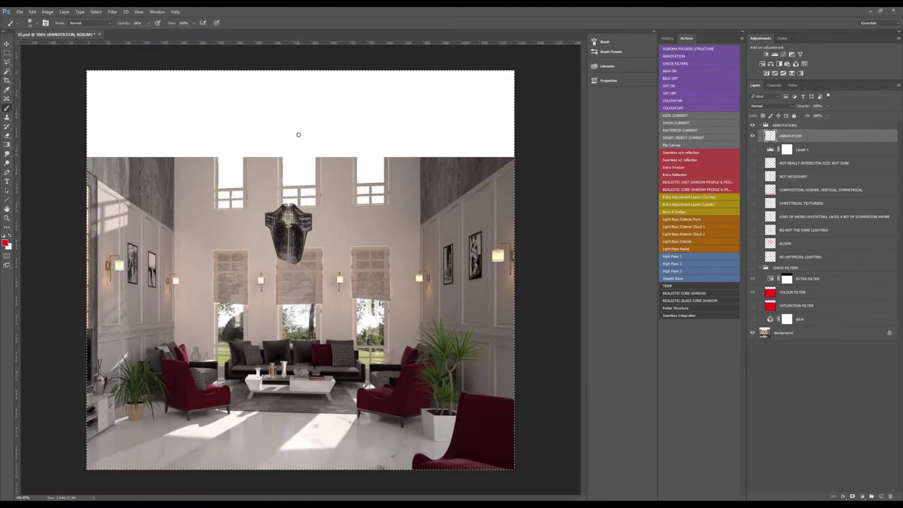
# - Mark the render's upper and right edges, the chandelier and suspension lines above it in red, clearing the markings after each attempt
pyautogui.moveTo(92, 162)
pyautogui.mouseDown()
pyautogui.moveTo(359, 164)
pyautogui.moveTo(489, 417)
pyautogui.mouseUp()
pyautogui.moveTo(301, 214); pyautogui.dragTo(292, 217)
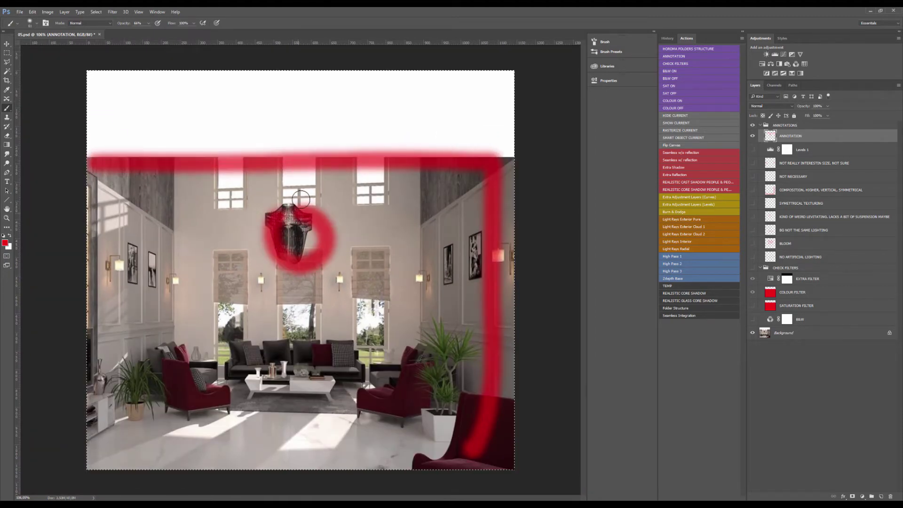
pyautogui.press('[')
pyautogui.press('[')
pyautogui.press('[')
pyautogui.press('[')
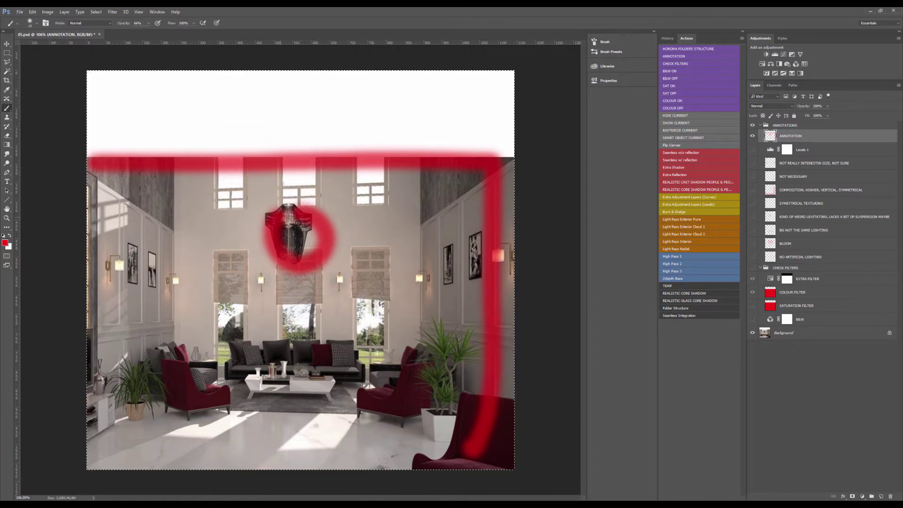
pyautogui.moveTo(284, 207); pyautogui.dragTo(288, 150)
pyautogui.moveTo(306, 207); pyautogui.dragTo(310, 149)
pyautogui.moveTo(301, 194); pyautogui.dragTo(299, 126)
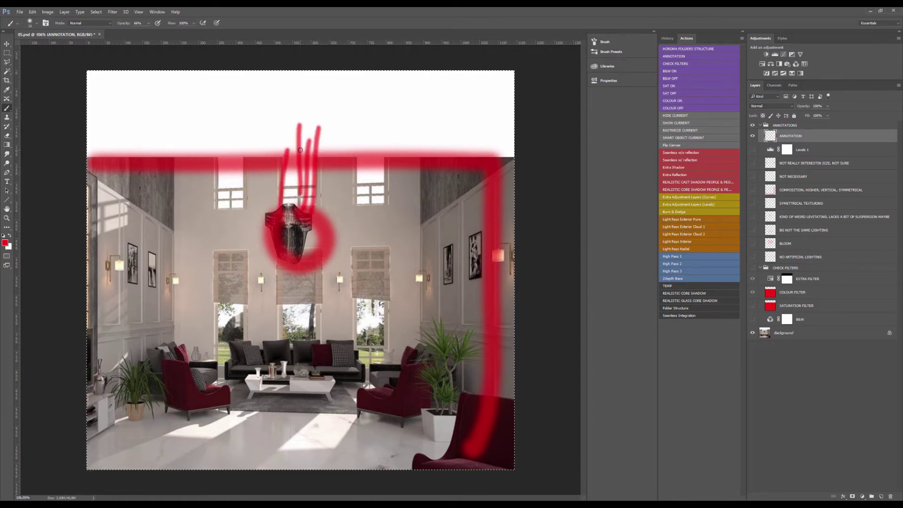
pyautogui.press('Delete')
pyautogui.moveTo(278, 214); pyautogui.dragTo(276, 92)
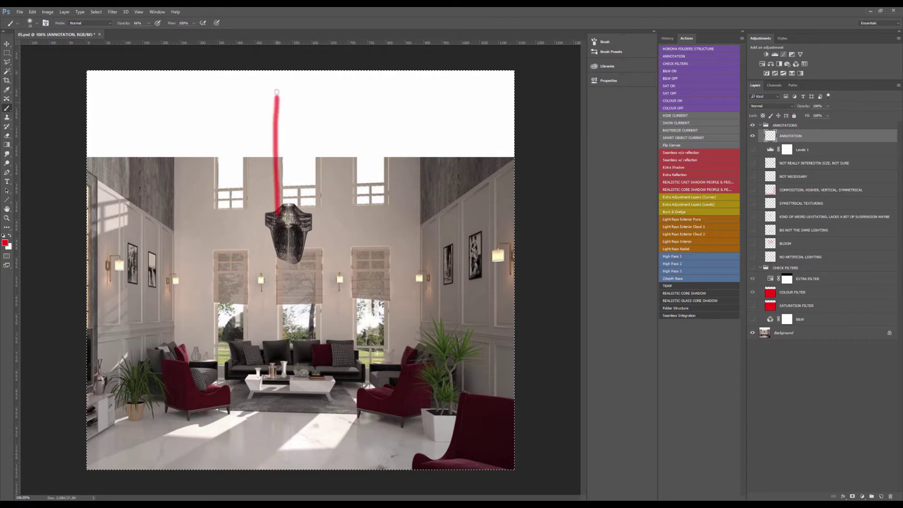
pyautogui.press('Delete')
# - Sketch a taller back wall and its ceiling edge in red across the extended canvas with a broad soft brush
pyautogui.press(']')
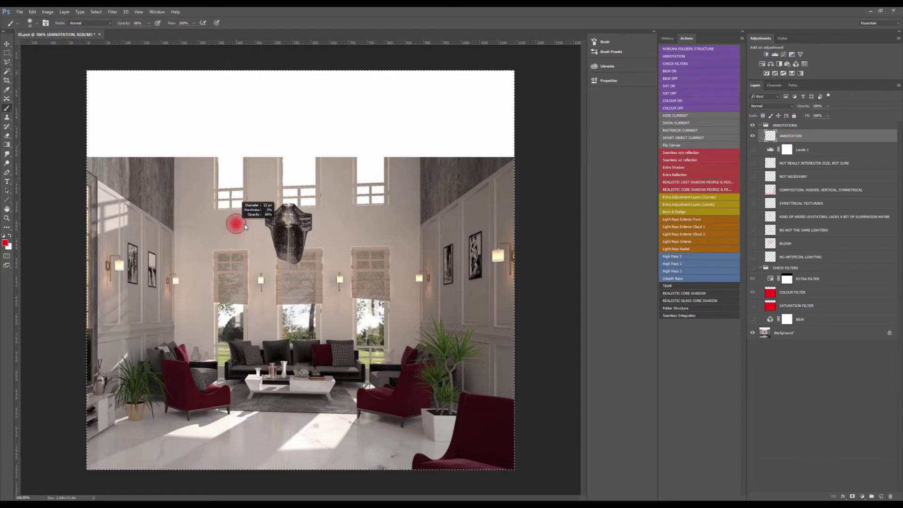
pyautogui.press(']')
pyautogui.press(']')
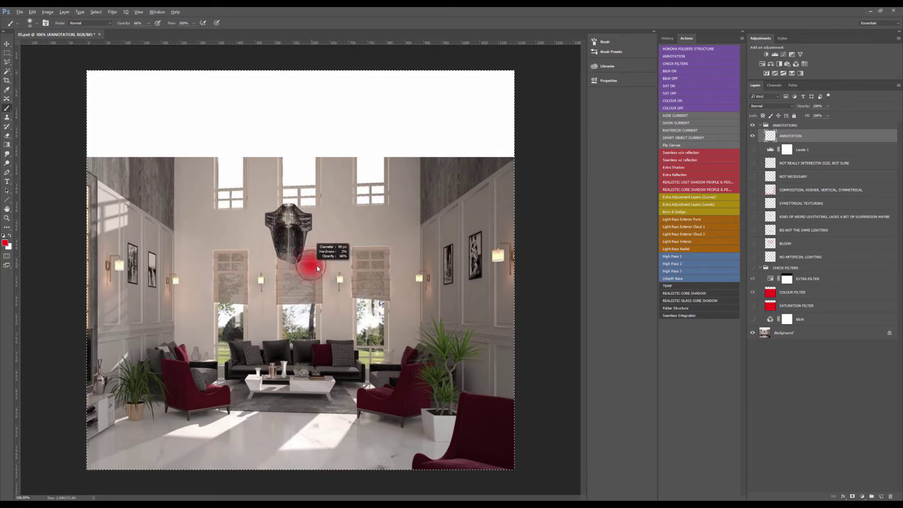
pyautogui.moveTo(180, 155); pyautogui.dragTo(181, 47)
pyautogui.moveTo(422, 148); pyautogui.dragTo(415, 73)
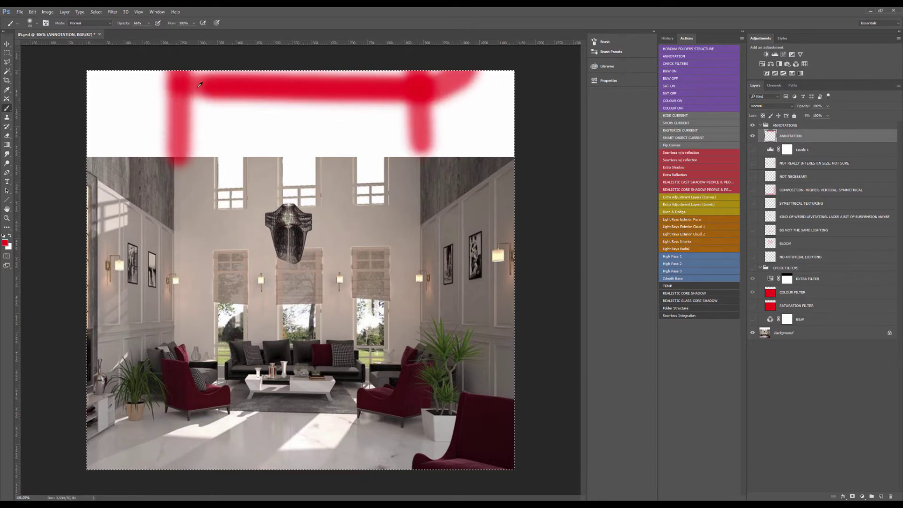
# - Paint a larger, rounded red chandelier shape over the existing chandelier
pyautogui.press('[')
pyautogui.press('[')
pyautogui.press('[')
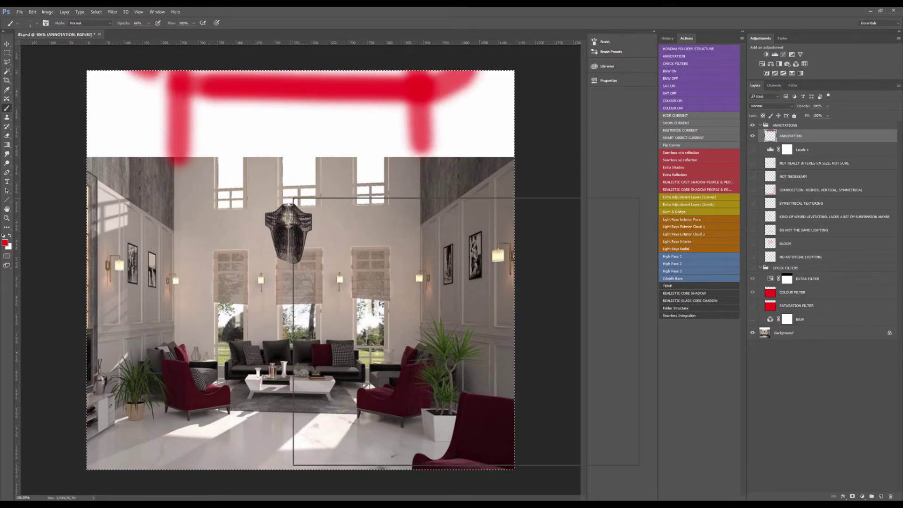
pyautogui.press(']')
pyautogui.press(']')
pyautogui.press(']')
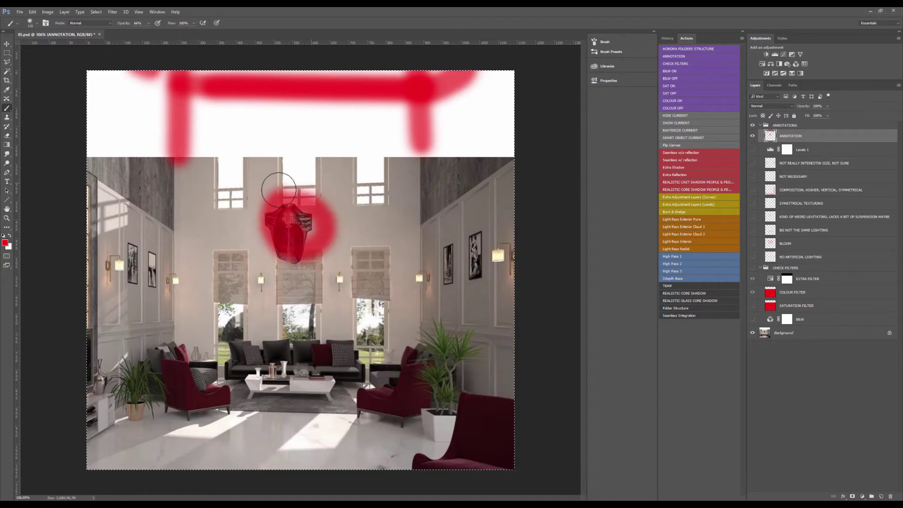
pyautogui.click(295, 210)
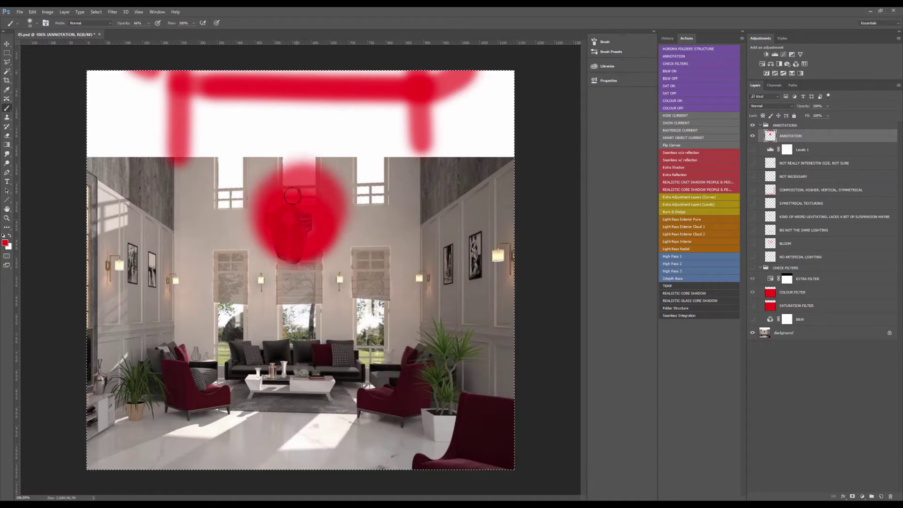
# - Draw two thin red cables from the canvas's upper edge to the chandelier shape and add a broad ring around it
pyautogui.press('[')
pyautogui.press('[')
pyautogui.press('[')
pyautogui.press('[')
pyautogui.moveTo(289, 71)
pyautogui.mouseDown()
pyautogui.moveTo(292, 178)
pyautogui.moveTo(369, 227)
pyautogui.moveTo(324, 169)
pyautogui.moveTo(289, 211)
pyautogui.mouseUp()
pyautogui.press(']')
pyautogui.press(']')
pyautogui.press(']')
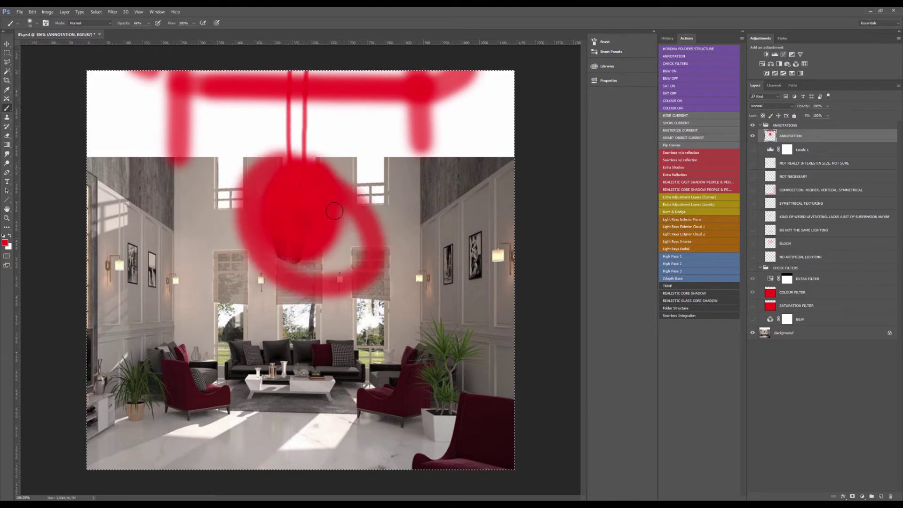
# - Circle the sofa and coffee table in red with a thinner brush, then clear everything on the ANNOTATION layer
pyautogui.press('[')
pyautogui.press('[')
pyautogui.press('[')
pyautogui.moveTo(291, 344)
pyautogui.mouseDown()
pyautogui.moveTo(398, 381)
pyautogui.moveTo(333, 397)
pyautogui.moveTo(257, 395)
pyautogui.moveTo(350, 395)
pyautogui.moveTo(392, 368)
pyautogui.moveTo(360, 349)
pyautogui.mouseUp()
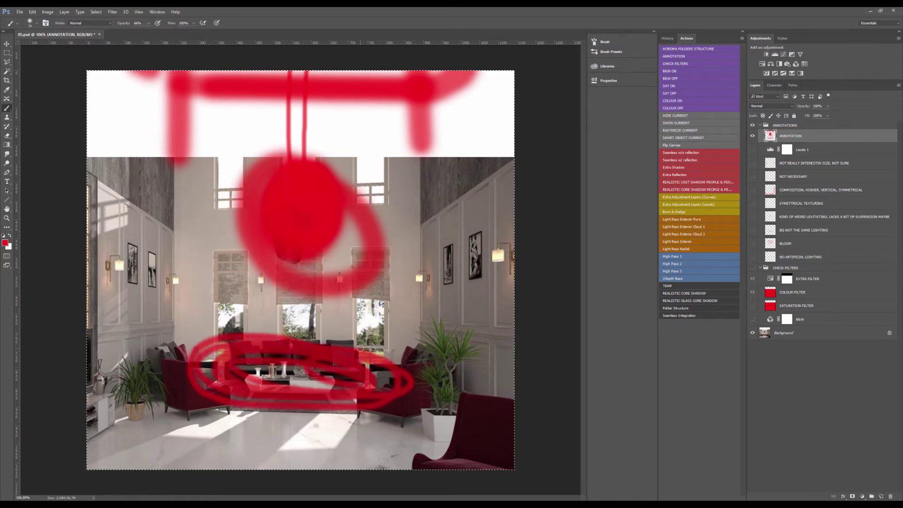
pyautogui.press('Delete')
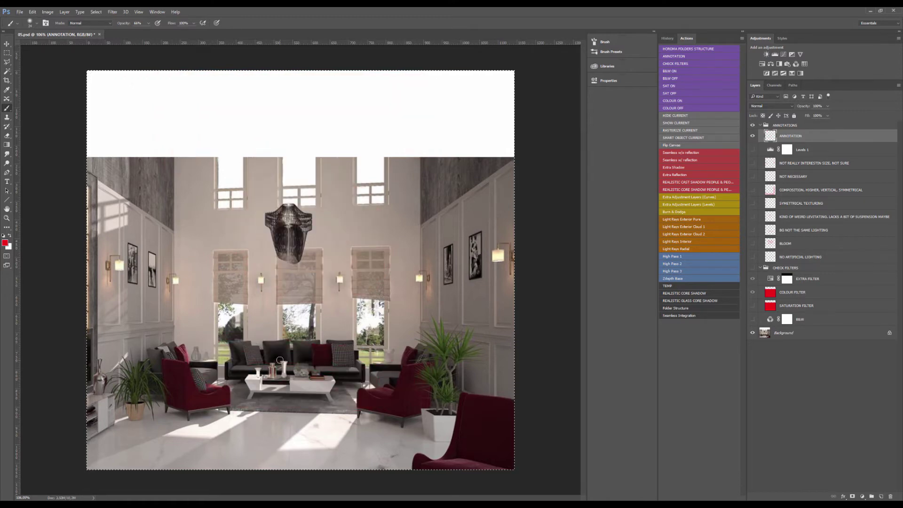
# - Outline the chandelier with a loose red brush stroke, then clear the ANNOTATION layer
pyautogui.scroll(5, 291, 217)
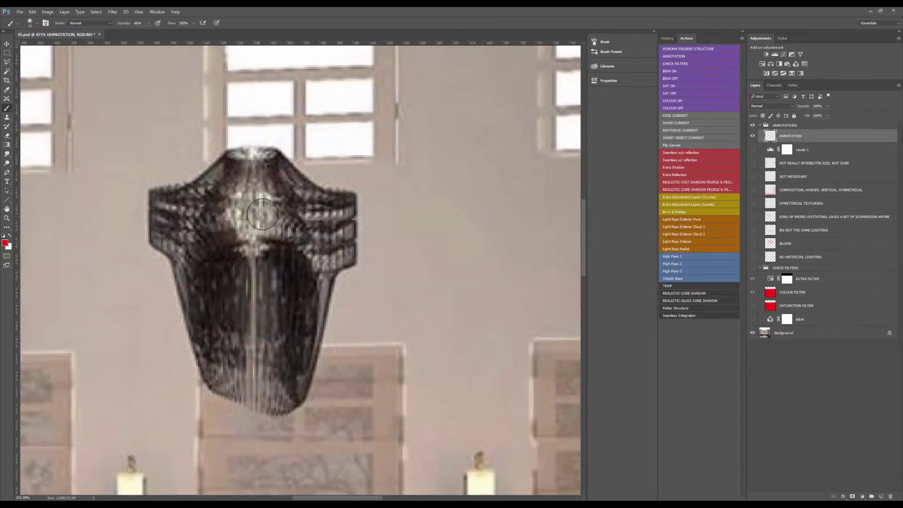
pyautogui.scroll(-4, 262, 215)
pyautogui.scroll(2, 275, 237)
pyautogui.moveTo(272, 191)
pyautogui.mouseDown()
pyautogui.moveTo(253, 248)
pyautogui.moveTo(305, 227)
pyautogui.mouseUp()
pyautogui.scroll(-4, 278, 251)
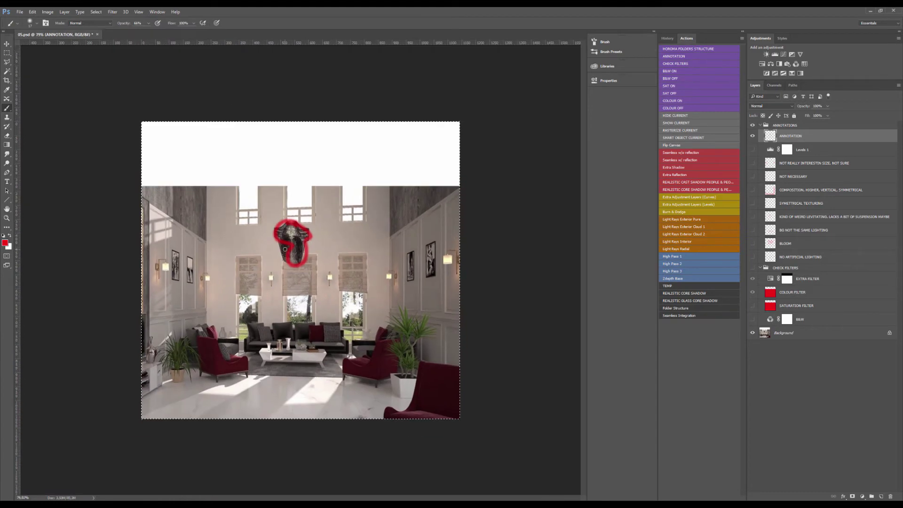
pyautogui.hotkey('ctrl', 'a')
pyautogui.press('Delete')
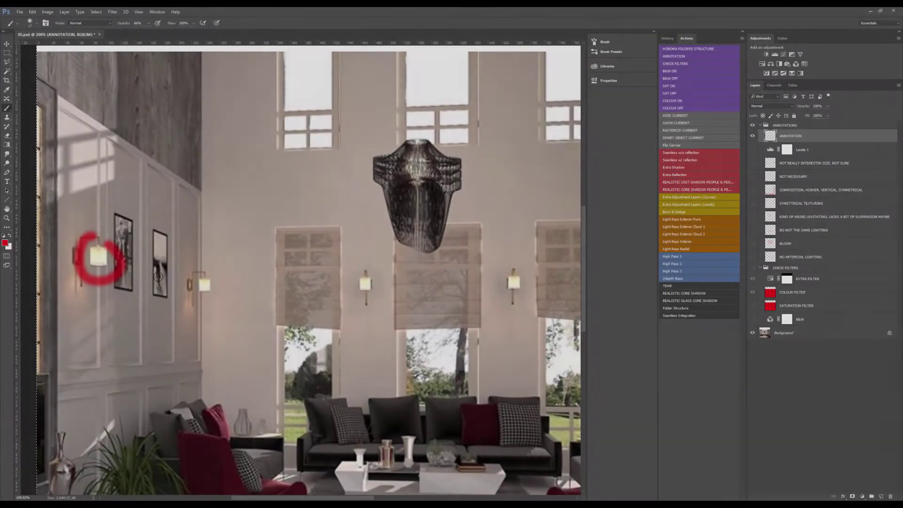
# - Circle the wall sconces along the side and back walls in red, then clear the ANNOTATION layer
pyautogui.moveTo(191, 281)
pyautogui.mouseDown()
pyautogui.moveTo(228, 284)
pyautogui.moveTo(221, 272)
pyautogui.mouseUp()
pyautogui.moveTo(370, 278); pyautogui.dragTo(371, 275)
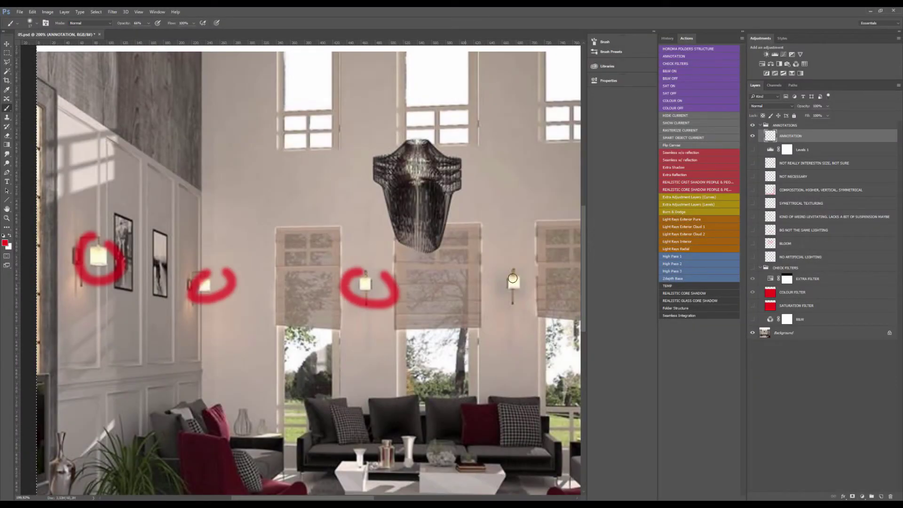
pyautogui.moveTo(513, 266)
pyautogui.mouseDown()
pyautogui.moveTo(508, 303)
pyautogui.moveTo(512, 266)
pyautogui.moveTo(491, 263)
pyautogui.moveTo(516, 264)
pyautogui.mouseUp()
pyautogui.hscroll(4, 494, 260)
pyautogui.scroll(-4, 513, 258)
pyautogui.scroll(5, 517, 255)
pyautogui.scroll(-4, 337, 289)
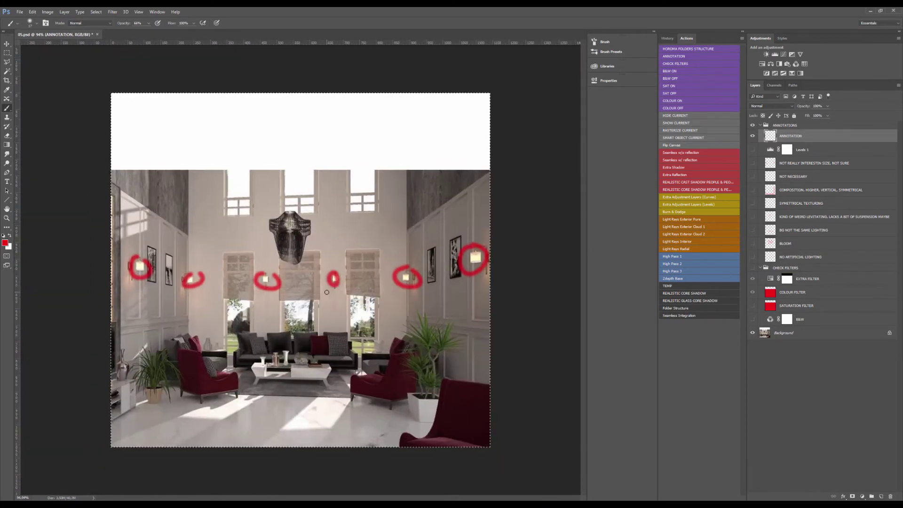
pyautogui.scroll(1, 376, 289)
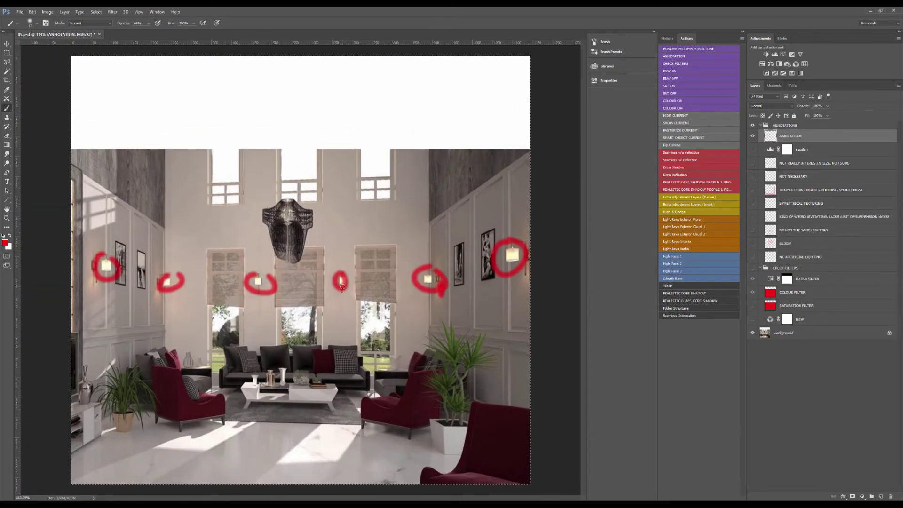
pyautogui.moveTo(162, 284); pyautogui.dragTo(152, 298)
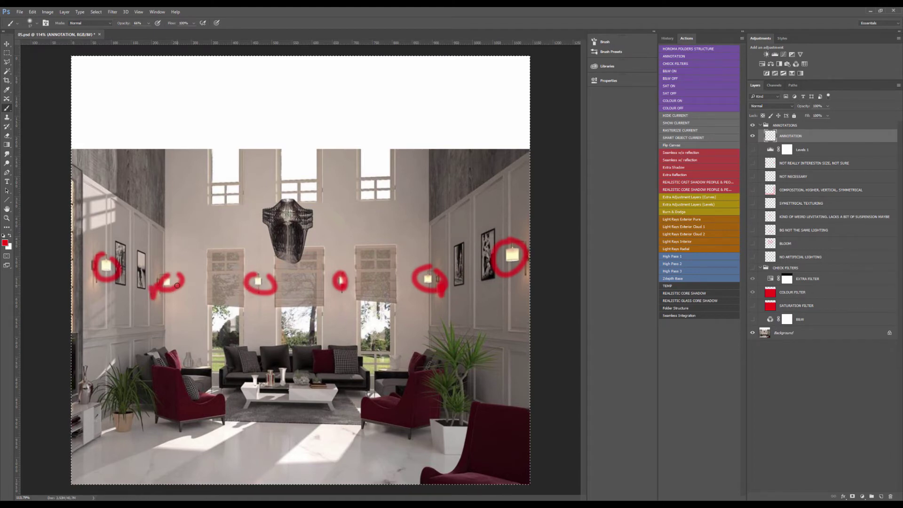
pyautogui.press('Delete')
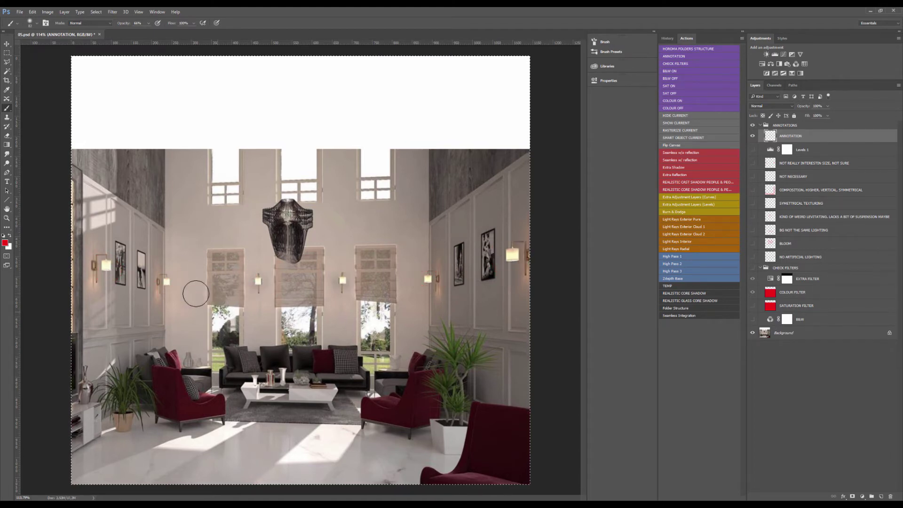
# - Paint a broad red vertical band over the leftmost windows and cover the nearest left-wall sconce, then clear both marks
pyautogui.moveTo(228, 152); pyautogui.dragTo(228, 324)
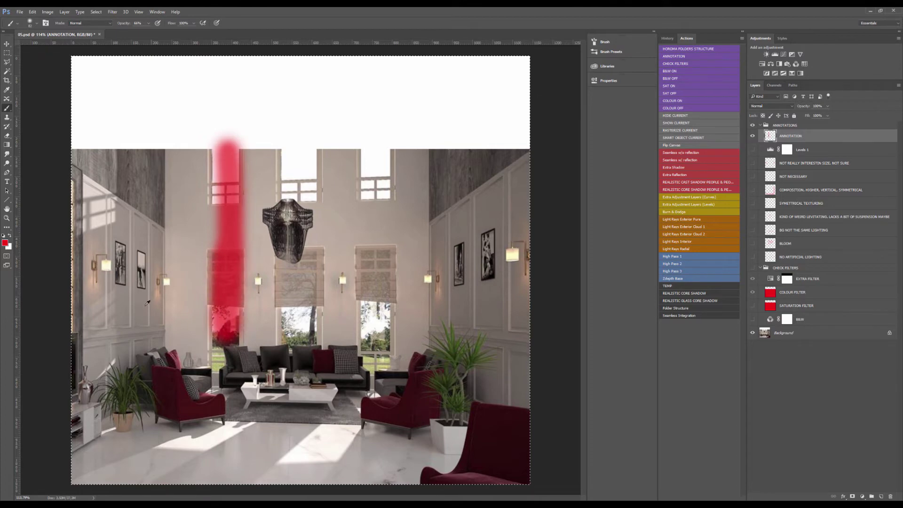
pyautogui.moveTo(104, 259); pyautogui.dragTo(104, 274)
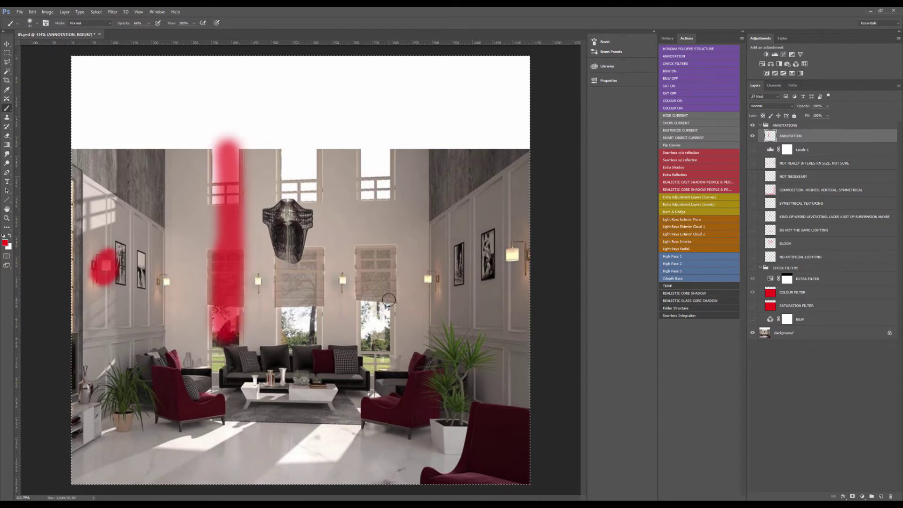
pyautogui.press('Delete')
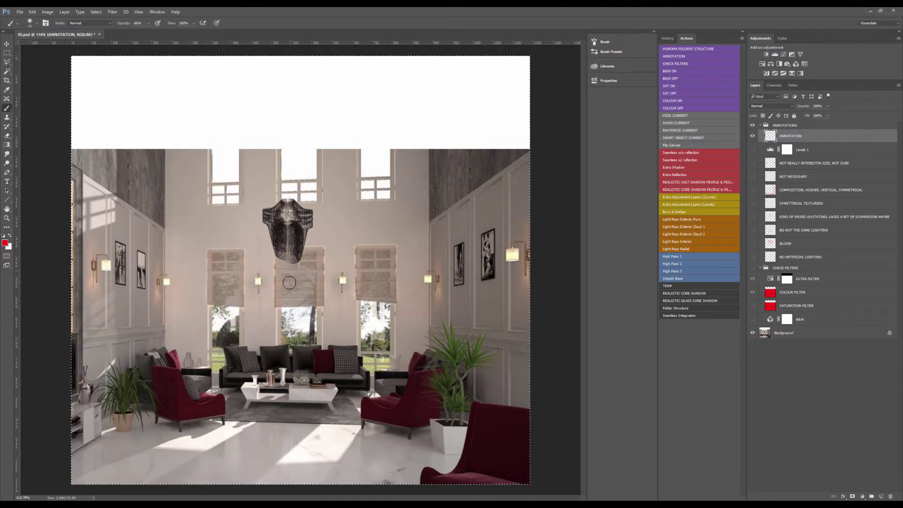
# - Paint soft red patches over the lower and upper windows of the back wall, then clear the ANNOTATION layer
pyautogui.scroll(-3, 290, 282)
pyautogui.scroll(4, 234, 325)
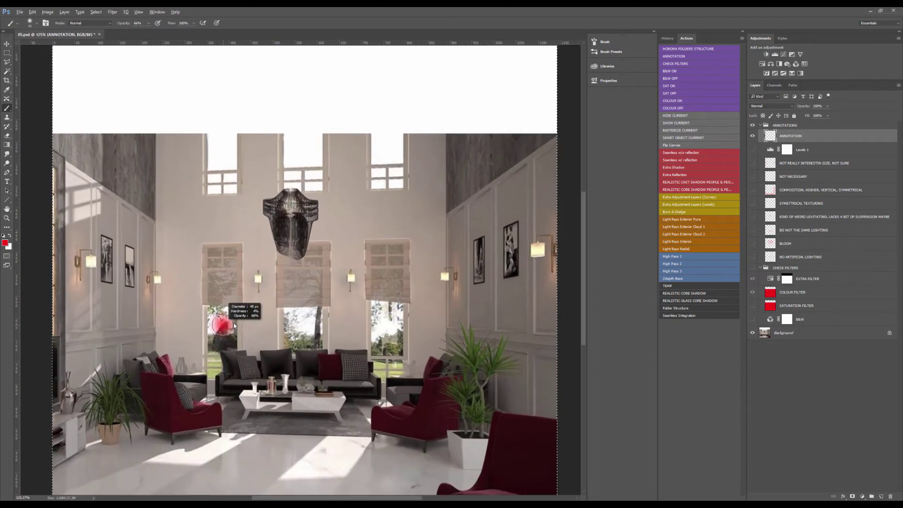
pyautogui.moveTo(214, 289); pyautogui.dragTo(218, 369)
pyautogui.moveTo(310, 294); pyautogui.dragTo(320, 359)
pyautogui.moveTo(362, 310); pyautogui.dragTo(379, 377)
pyautogui.moveTo(390, 137); pyautogui.dragTo(390, 183)
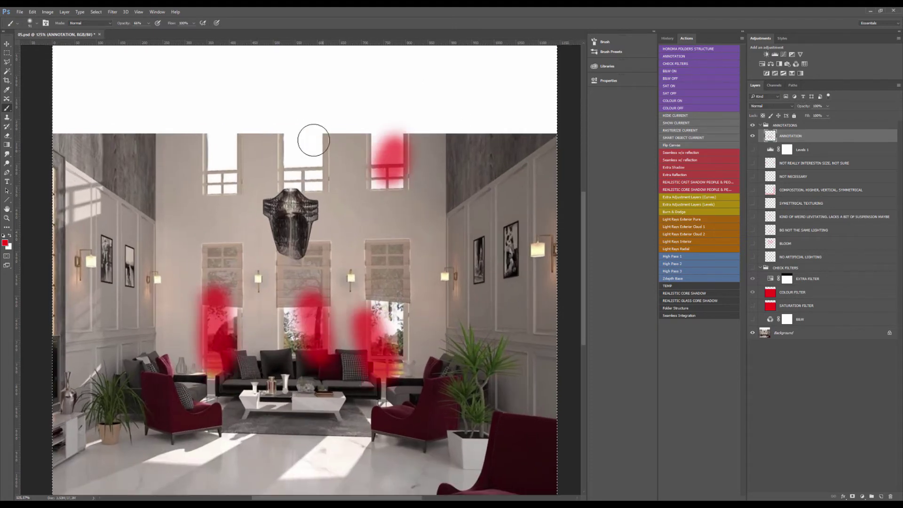
pyautogui.moveTo(313, 141)
pyautogui.mouseDown()
pyautogui.moveTo(294, 188)
pyautogui.moveTo(221, 150)
pyautogui.mouseUp()
pyautogui.press('Delete')
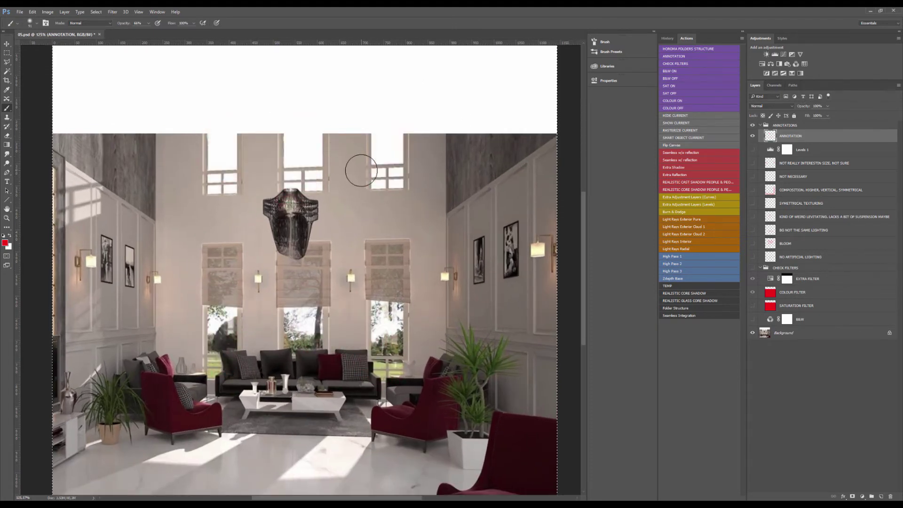
# - Trace the sides and base of the rightmost lower window's opening in red with a smaller brush, then clear the strokes
pyautogui.press('[')
pyautogui.press('[')
pyautogui.press('[')
pyautogui.press('[')
pyautogui.press('[')
pyautogui.press('[')
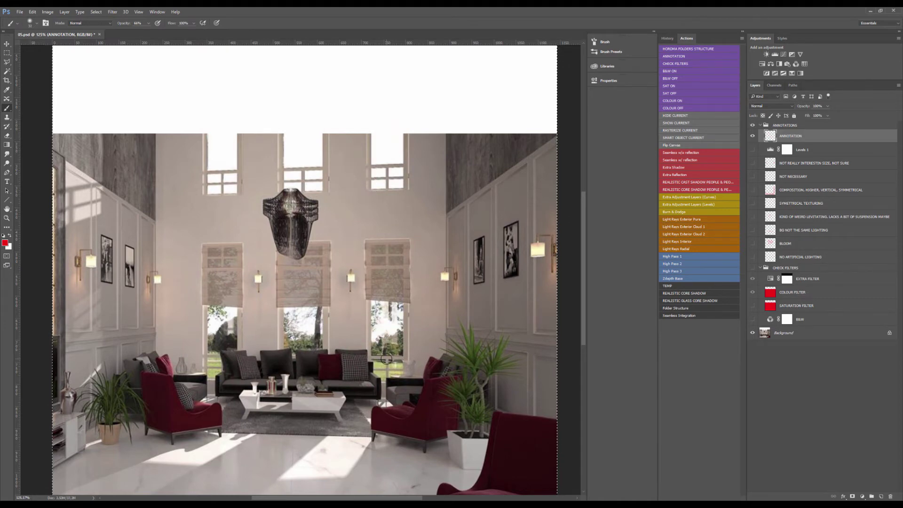
pyautogui.scroll(5, 386, 359)
pyautogui.moveTo(372, 242)
pyautogui.mouseDown()
pyautogui.moveTo(425, 283)
pyautogui.moveTo(416, 238)
pyautogui.mouseUp()
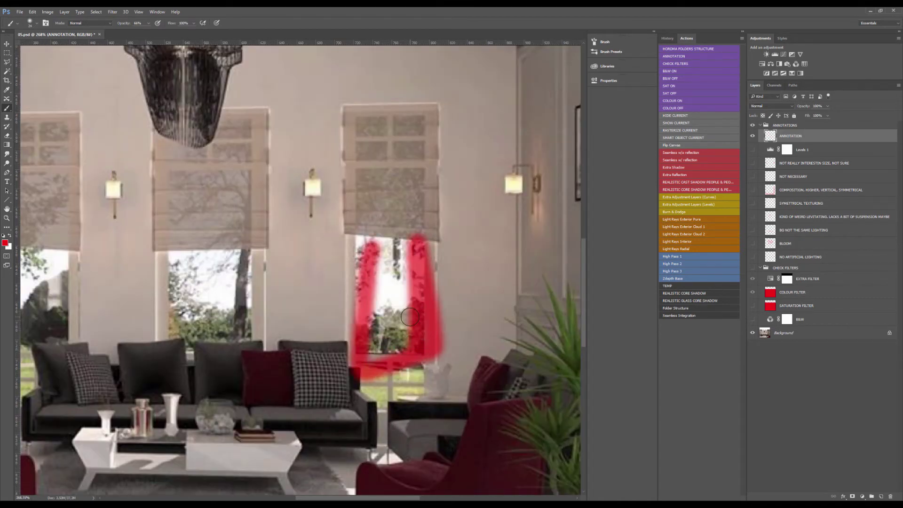
pyautogui.press('Delete')
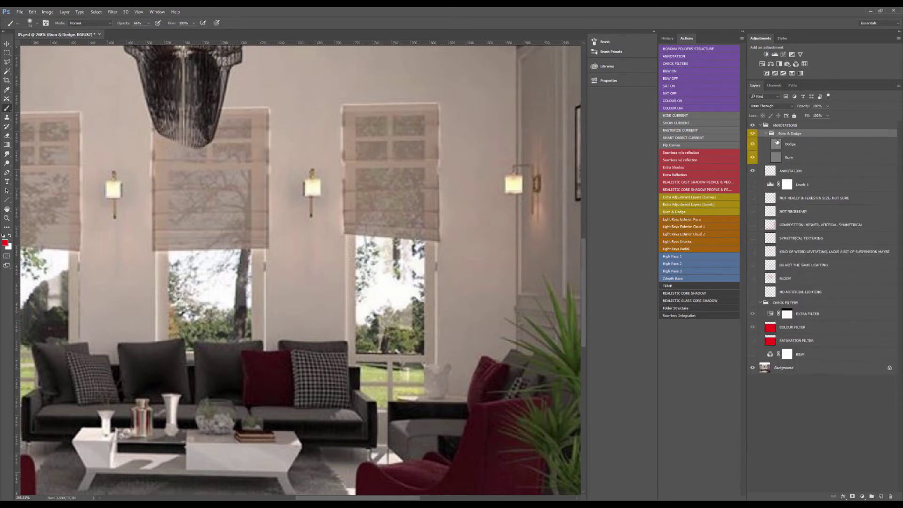
# - Brighten the rightmost lower window and the upper windows with the Dodge tool set to Highlights on the Dodge layer
pyautogui.press('o')
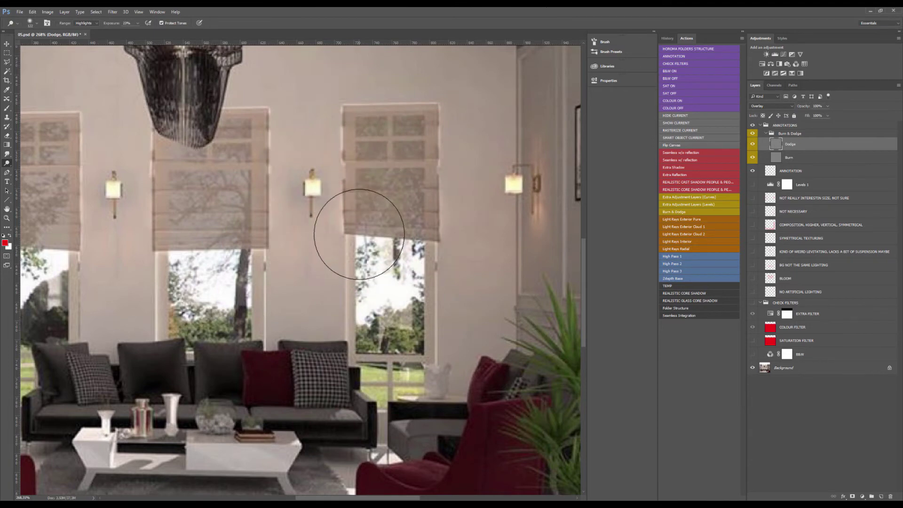
pyautogui.moveTo(376, 282); pyautogui.dragTo(367, 282)
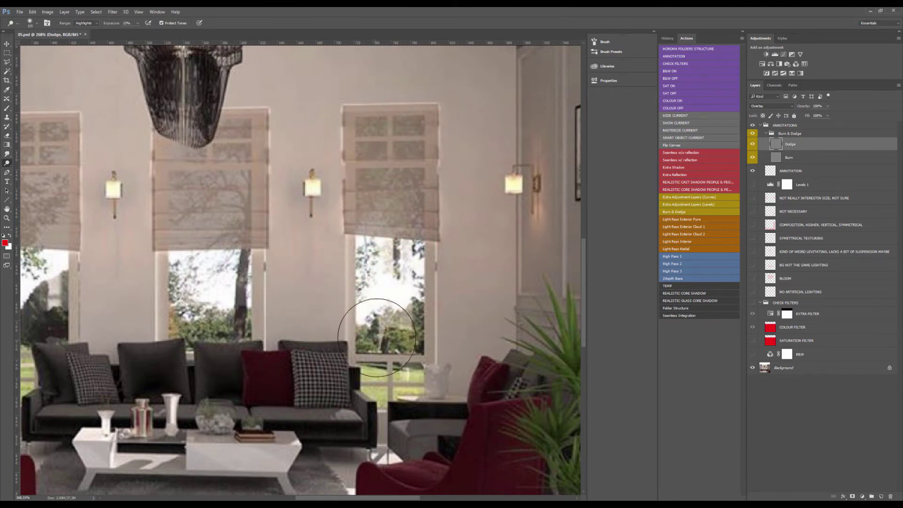
pyautogui.scroll(-3, 423, 348)
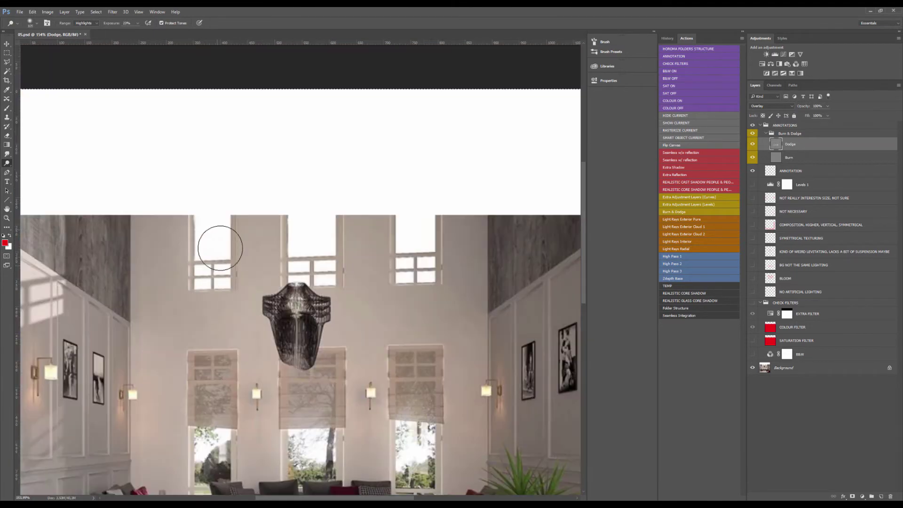
pyautogui.moveTo(328, 208); pyautogui.dragTo(379, 242)
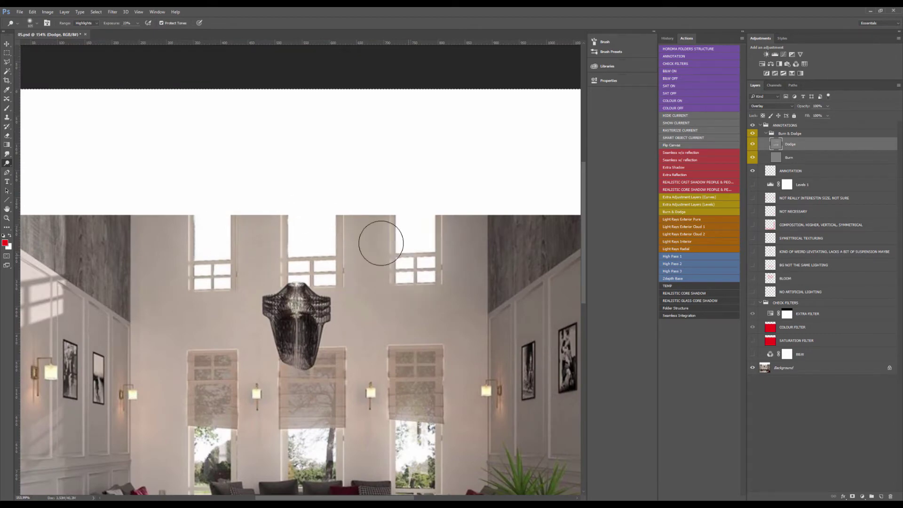
# - Dodge the highlights across the three lower windows, refining the middle one's glass with a smaller brush
pyautogui.scroll(-3, 323, 238)
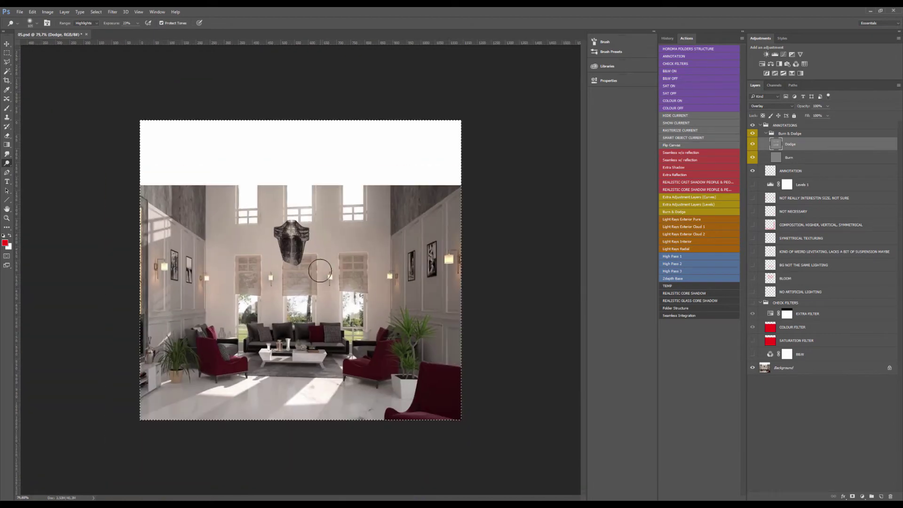
pyautogui.scroll(3, 254, 232)
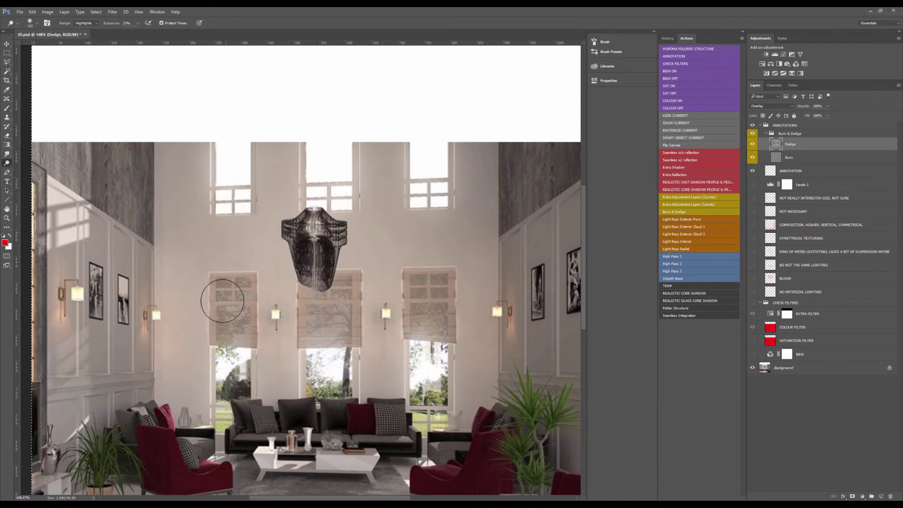
pyautogui.moveTo(227, 335)
pyautogui.mouseDown()
pyautogui.moveTo(227, 383)
pyautogui.moveTo(313, 369)
pyautogui.moveTo(397, 380)
pyautogui.moveTo(423, 391)
pyautogui.moveTo(423, 405)
pyautogui.mouseUp()
pyautogui.scroll(-3, 403, 283)
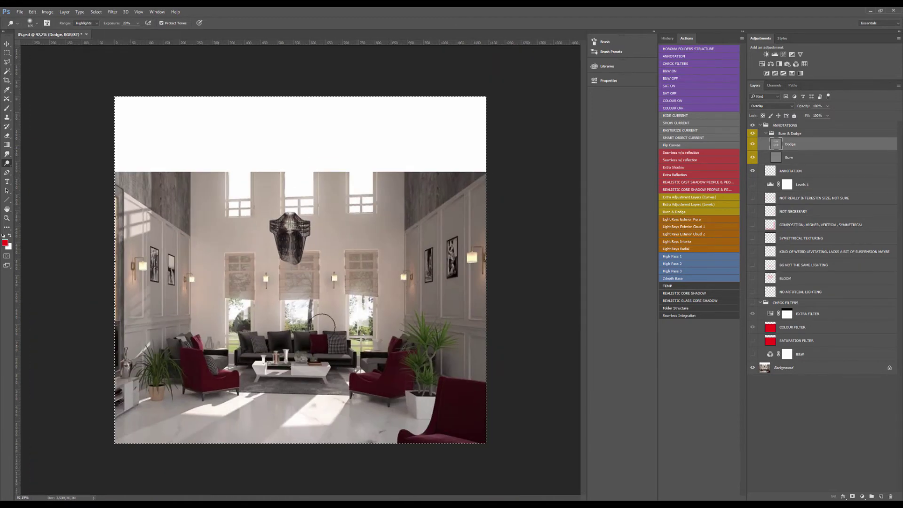
pyautogui.scroll(4, 282, 312)
pyautogui.scroll(2, 249, 308)
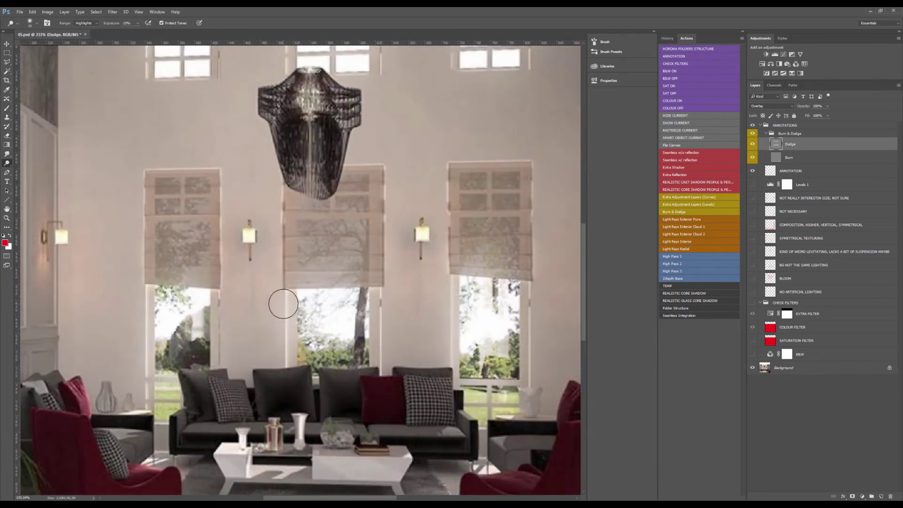
pyautogui.scroll(-3, 283, 302)
pyautogui.scroll(1, 289, 303)
pyautogui.moveTo(294, 305); pyautogui.dragTo(296, 292)
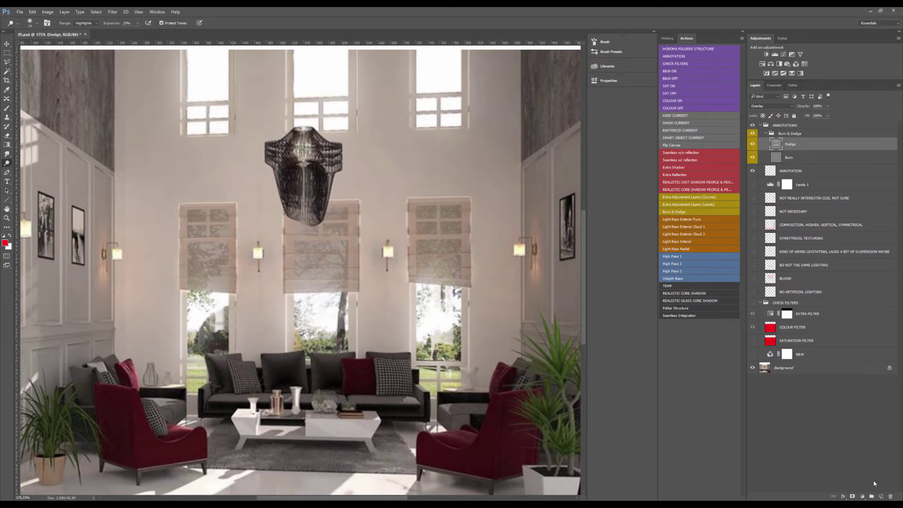
# - Add a new layer above the Dodge layer, fill it with black and set the foreground colour to white
pyautogui.click(881, 496)
pyautogui.hotkey('alt', 'BackSpace')
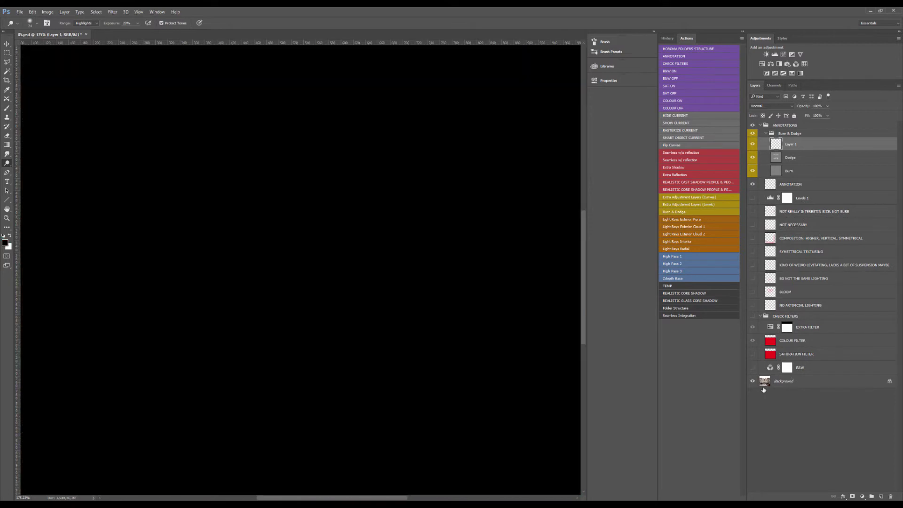
pyautogui.press('m')
pyautogui.hotkey('ctrl', '0')
pyautogui.hotkey('ctrl', 'a')
pyautogui.press('x')
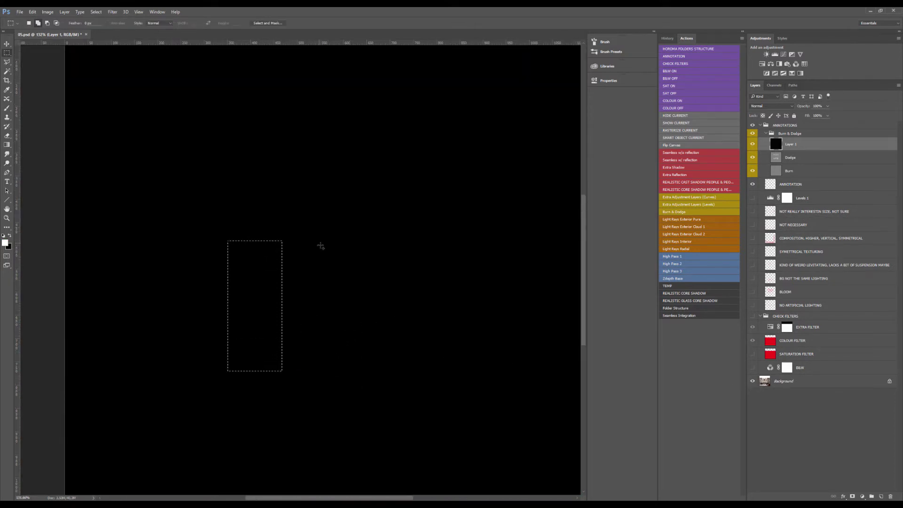
# - Select rectangular window areas in two rows of three on the black layer and fill them with white
pyautogui.moveTo(320, 246); pyautogui.dragTo(369, 374)
pyautogui.moveTo(400, 242); pyautogui.dragTo(462, 360)
pyautogui.hotkey('ctrl', 'z')
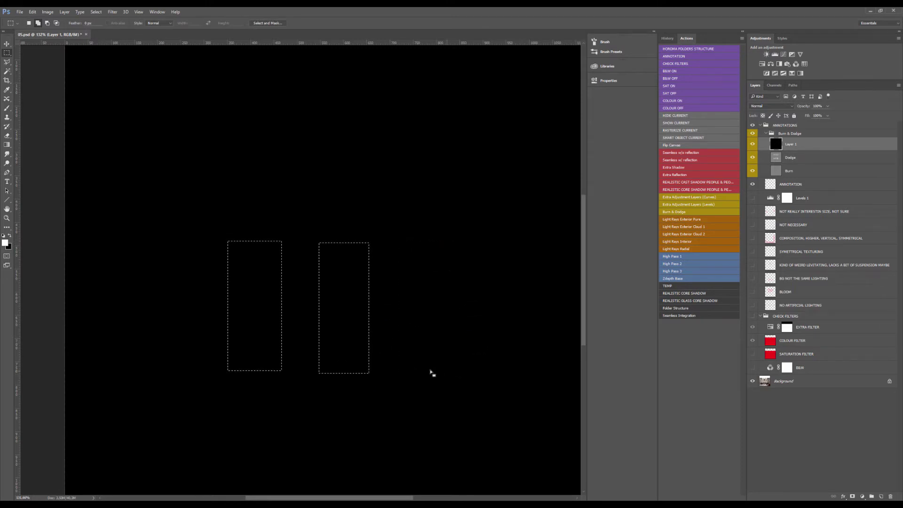
pyautogui.hotkey('ctrl', 'z')
pyautogui.scroll(-4, 296, 161)
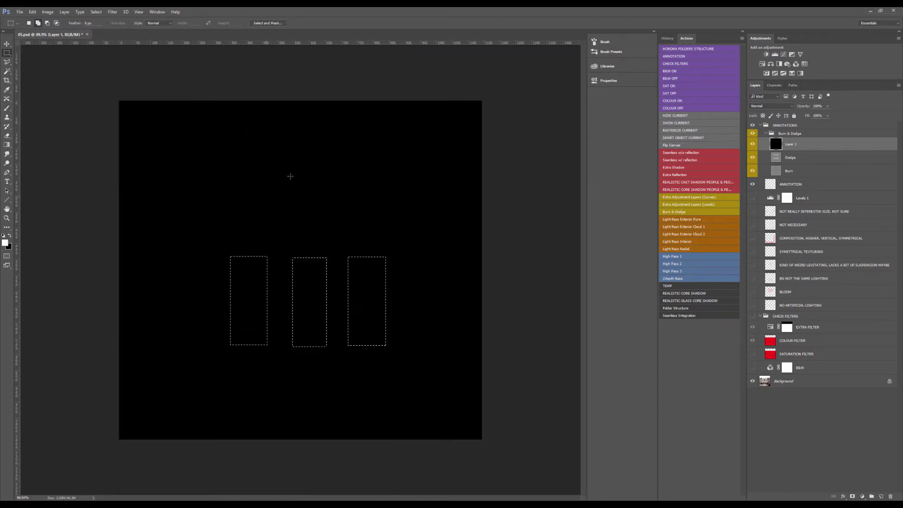
pyautogui.moveTo(228, 127); pyautogui.dragTo(263, 201)
pyautogui.moveTo(294, 129); pyautogui.dragTo(325, 203)
pyautogui.moveTo(352, 130); pyautogui.dragTo(393, 213)
pyautogui.hotkey('alt', 'BackSpace')
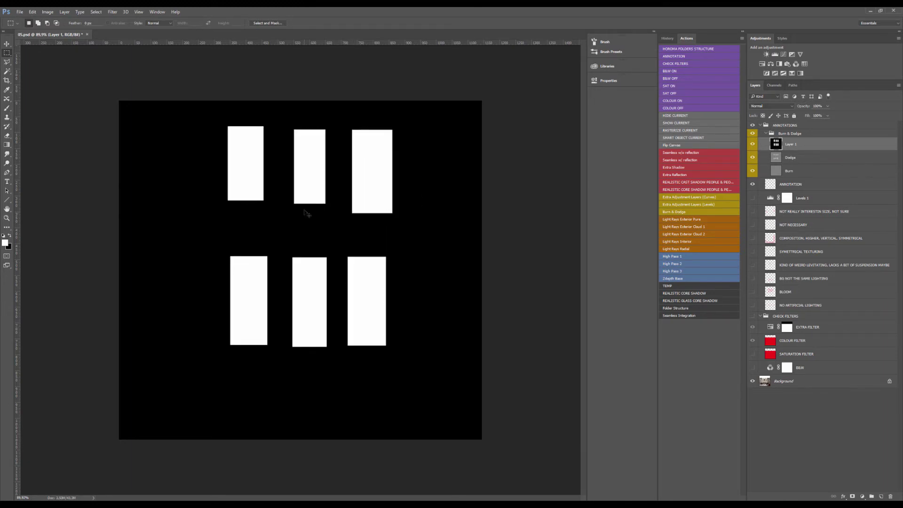
# - Soften the white window rectangles with a Gaussian Blur
pyautogui.hotkey('ctrl', 'alt', 'f')
pyautogui.moveTo(367, 243); pyautogui.dragTo(361, 243)
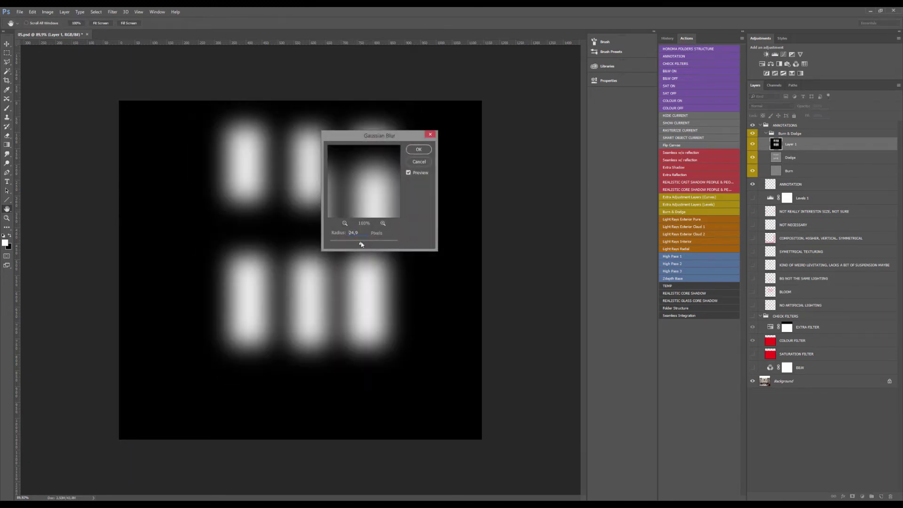
pyautogui.click(419, 149)
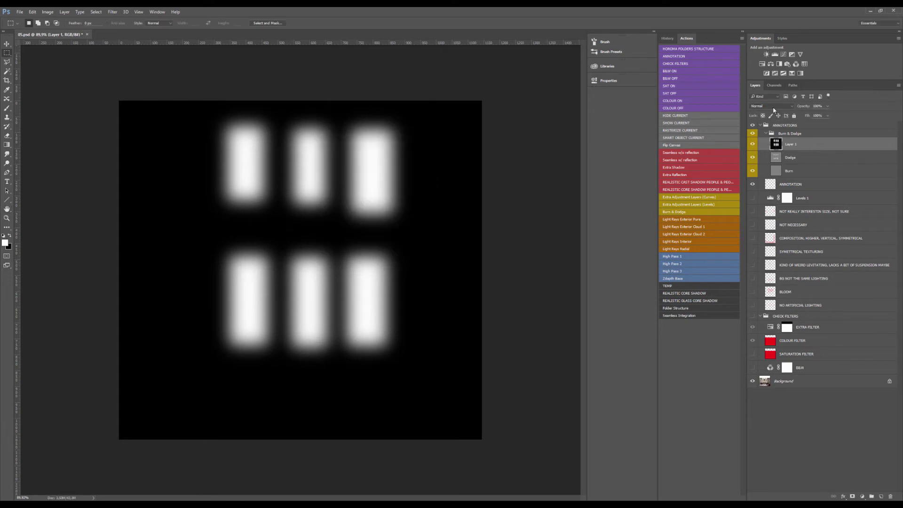
# - Blend the blurred window layer in Screen mode, compare the image with it hidden and shown, and lower its opacity
pyautogui.click(773, 108)
pyautogui.click(755, 154)
pyautogui.click(753, 145)
pyautogui.click(753, 145)
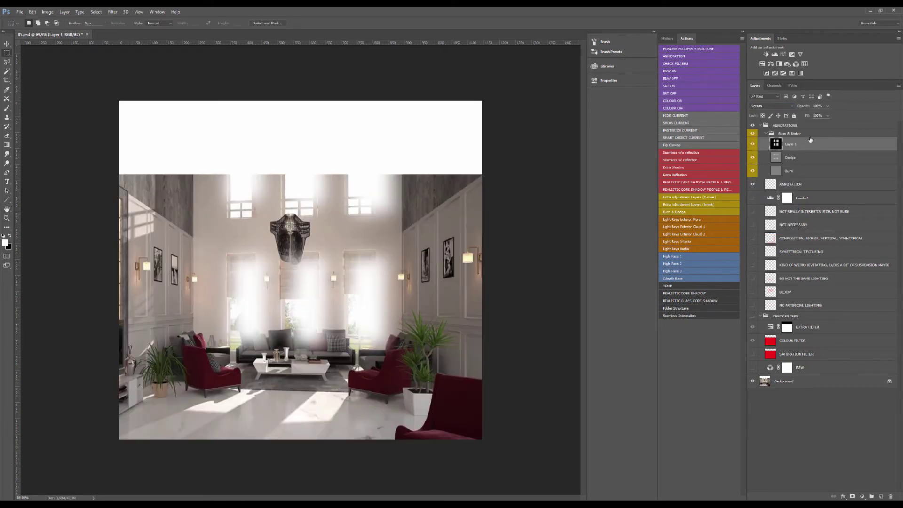
pyautogui.moveTo(822, 116); pyautogui.dragTo(813, 116)
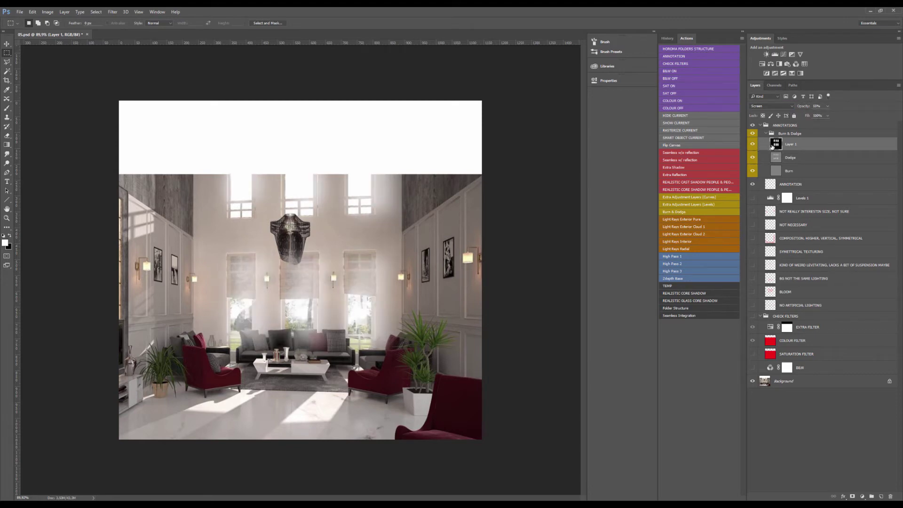
# - Delete the blurred window layer and collapse the Burn & Dodge group
pyautogui.press('Delete')
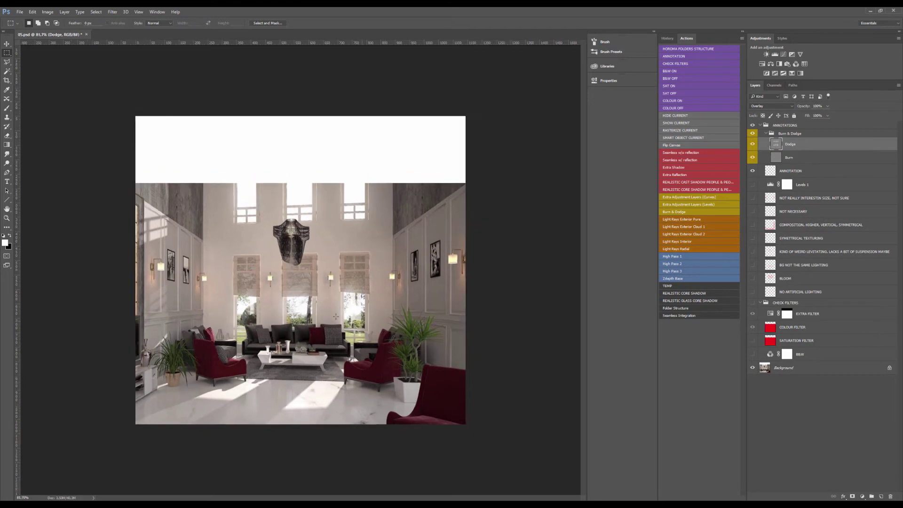
pyautogui.scroll(2, 311, 290)
pyautogui.press('b')
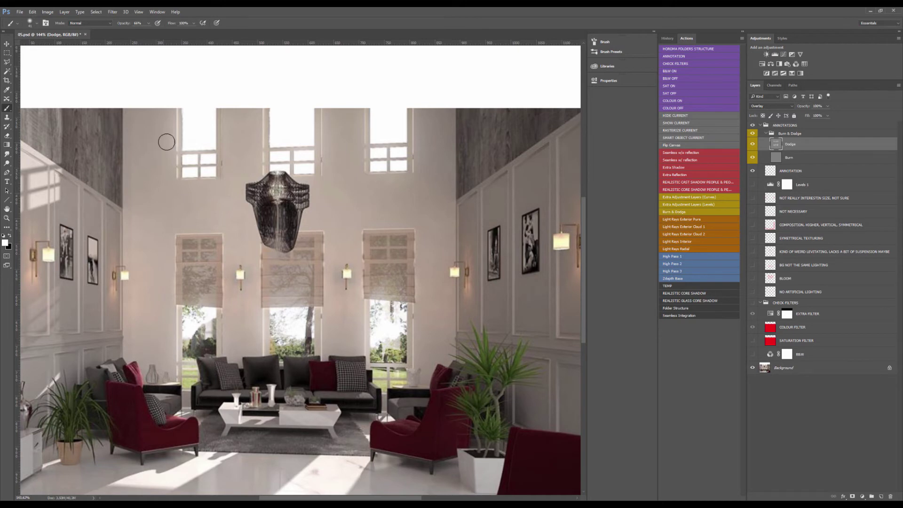
pyautogui.click(771, 134)
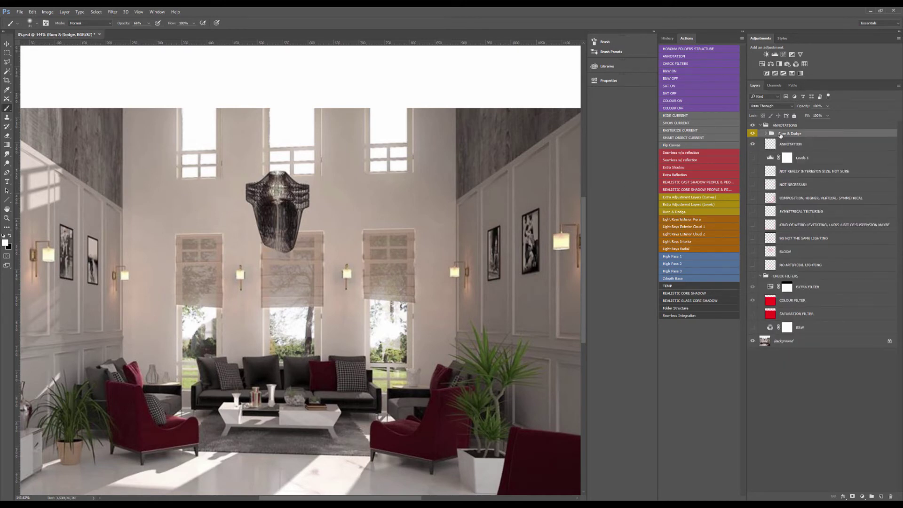
pyautogui.scroll(-3, 458, 230)
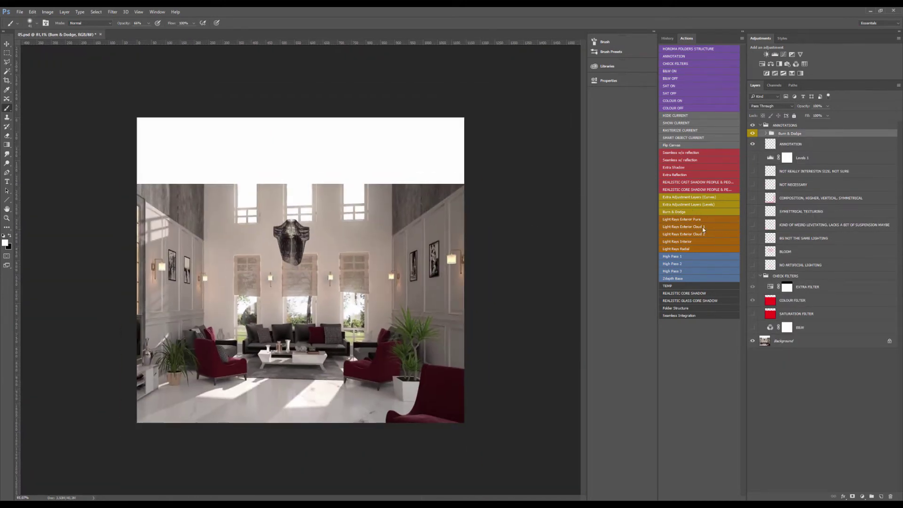
# - Lasso the upper-left wall and window area, add a masked Curves adjustment over it, compare it hidden and shown, and reduce its opacity to 42%
pyautogui.press('l')
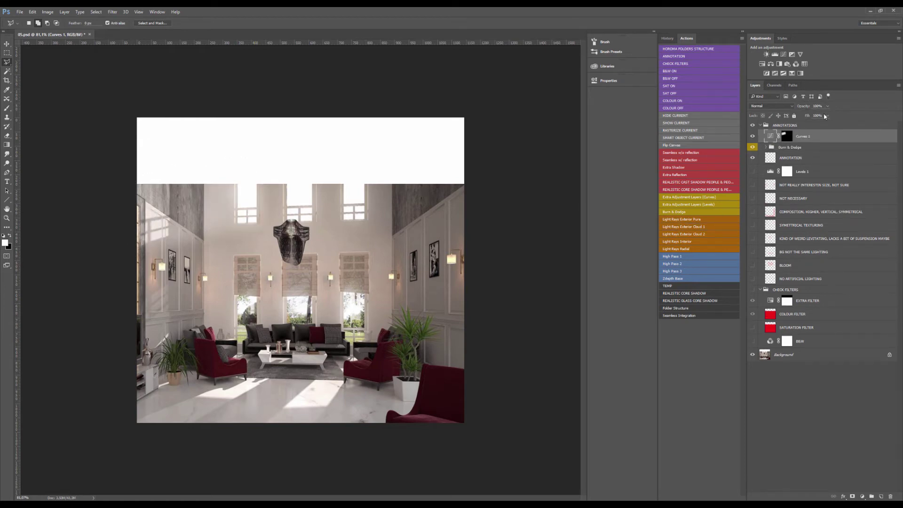
pyautogui.moveTo(819, 117); pyautogui.dragTo(816, 116)
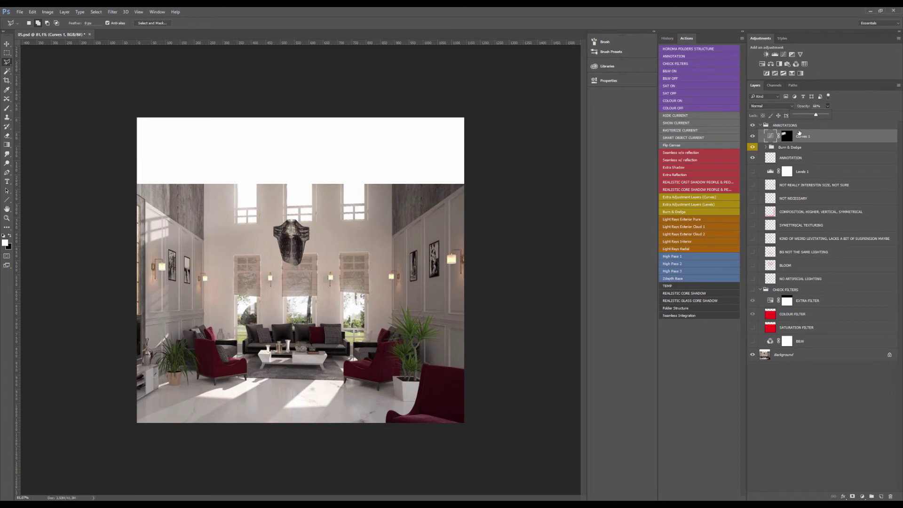
pyautogui.click(752, 136)
pyautogui.click(753, 137)
pyautogui.moveTo(821, 117); pyautogui.dragTo(819, 117)
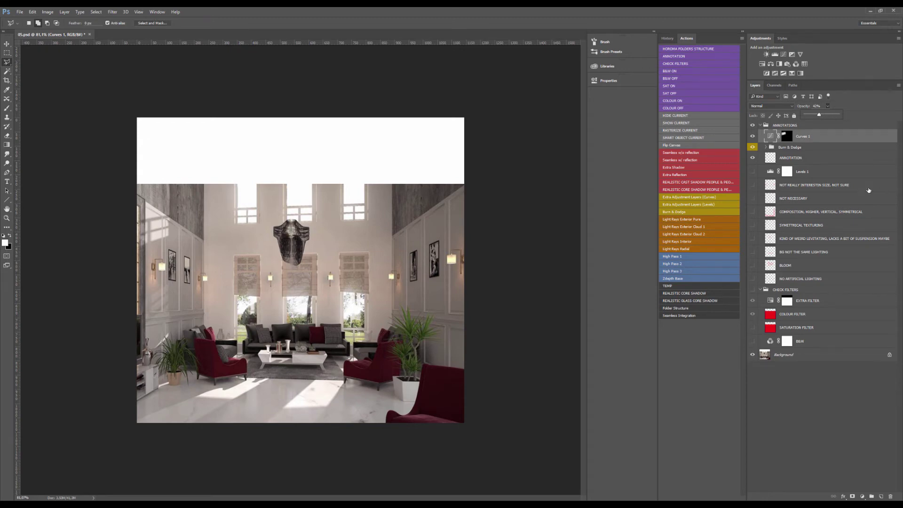
# - Circle the image's upper-left wall and window on the ANNOTATION layer using a red brush
pyautogui.click(778, 162)
pyautogui.press('b')
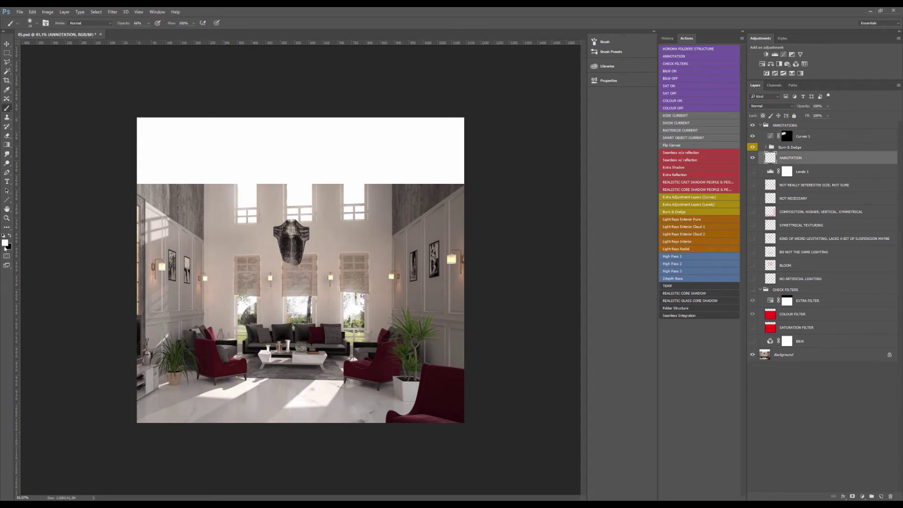
pyautogui.click(5, 244)
pyautogui.click(326, 160)
pyautogui.click(398, 150)
pyautogui.moveTo(138, 193); pyautogui.dragTo(239, 176)
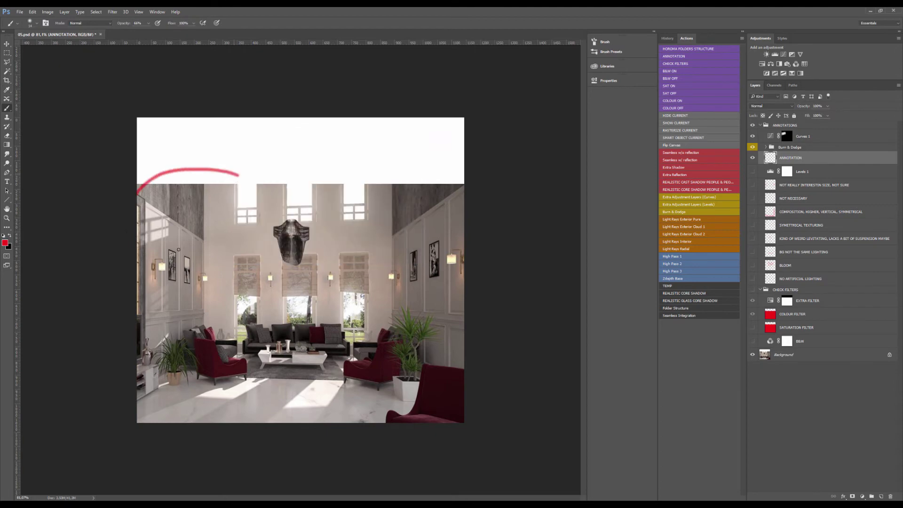
pyautogui.moveTo(179, 249); pyautogui.dragTo(141, 186)
pyautogui.scroll(1, 243, 278)
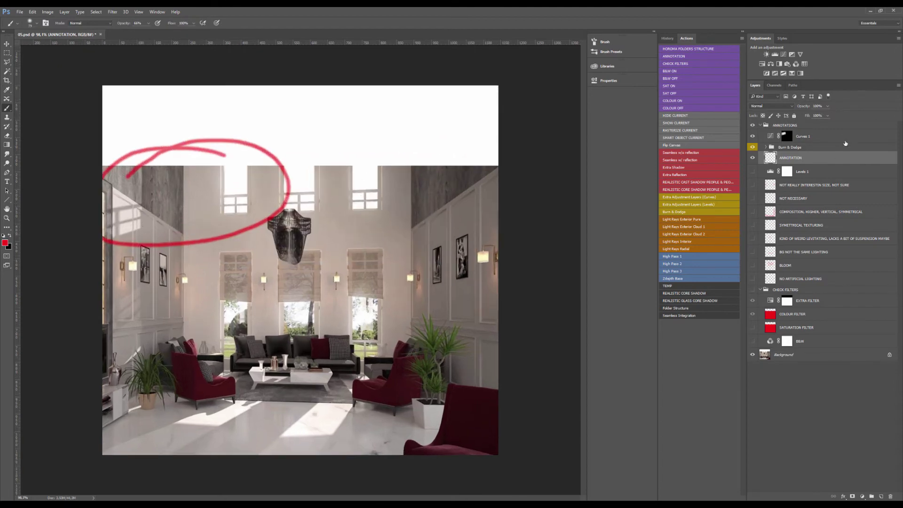
# - Raise the Curves 1 adjustment's opacity to 100%
pyautogui.click(844, 140)
pyautogui.moveTo(828, 106); pyautogui.dragTo(847, 116)
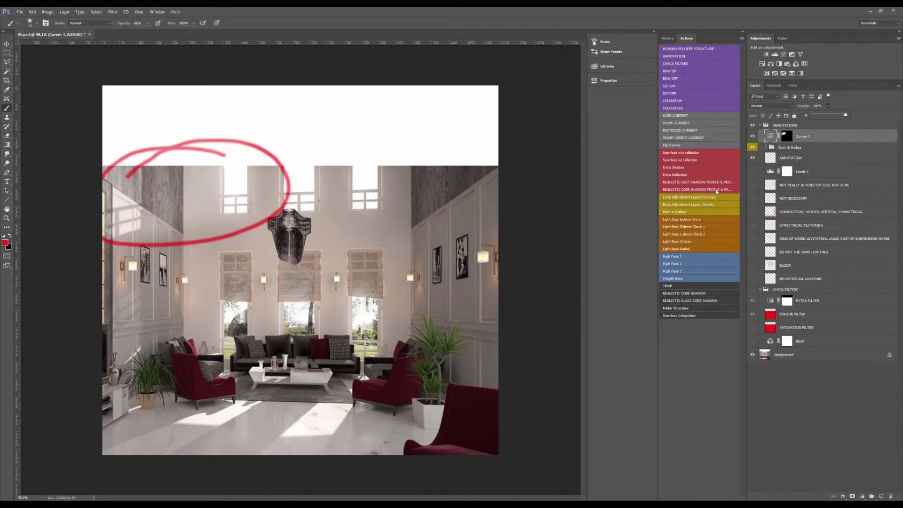
# - Paint a thick red ellipse around the upper-left window on the ANNOTATION layer, and clear all marks from that layer
pyautogui.click(761, 158)
pyautogui.moveTo(192, 167)
pyautogui.mouseDown()
pyautogui.moveTo(183, 171)
pyautogui.moveTo(203, 191)
pyautogui.moveTo(263, 211)
pyautogui.moveTo(221, 162)
pyautogui.moveTo(193, 199)
pyautogui.mouseUp()
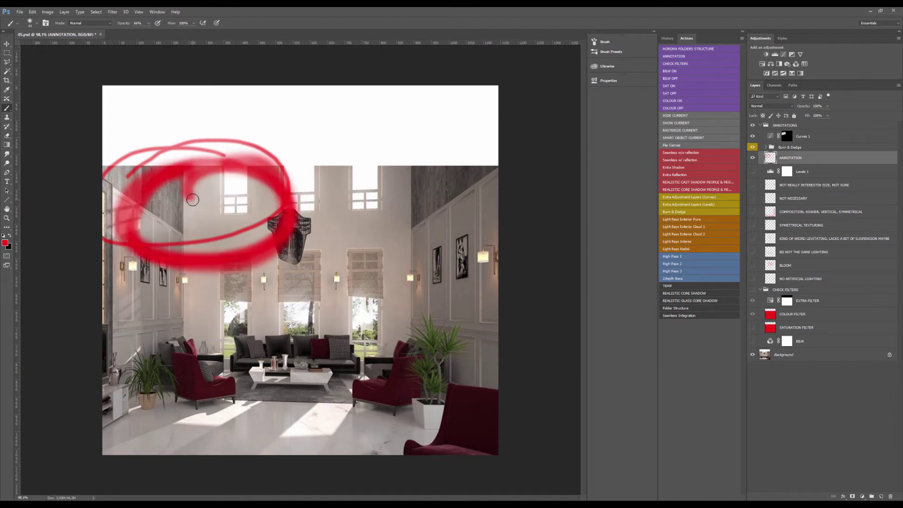
pyautogui.press('Delete')
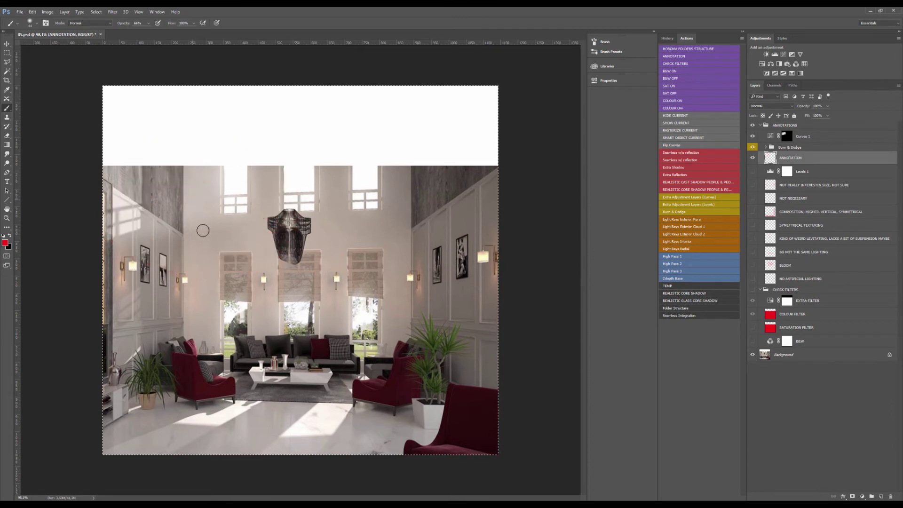
# - Outline the upper-left wall and window with a red freehand box, thicken it with a larger brush, and clear it
pyautogui.moveTo(104, 240); pyautogui.dragTo(264, 212)
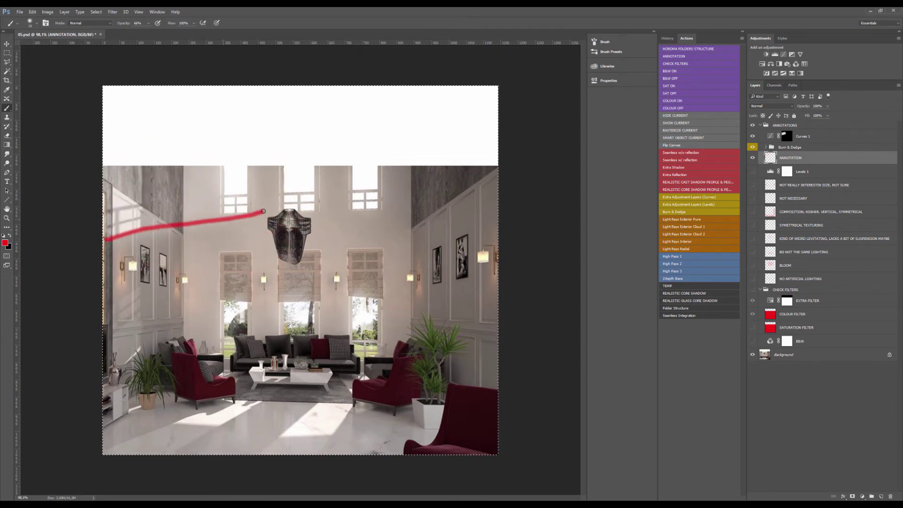
pyautogui.moveTo(263, 140)
pyautogui.mouseDown()
pyautogui.moveTo(103, 135)
pyautogui.moveTo(104, 239)
pyautogui.moveTo(98, 138)
pyautogui.moveTo(238, 153)
pyautogui.mouseUp()
pyautogui.press(']')
pyautogui.press(']')
pyautogui.press(']')
pyautogui.press(']')
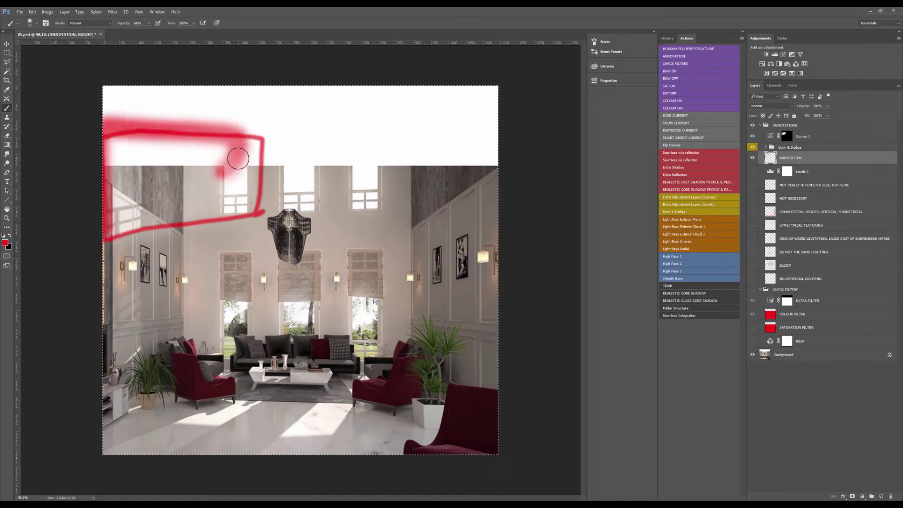
pyautogui.press('Delete')
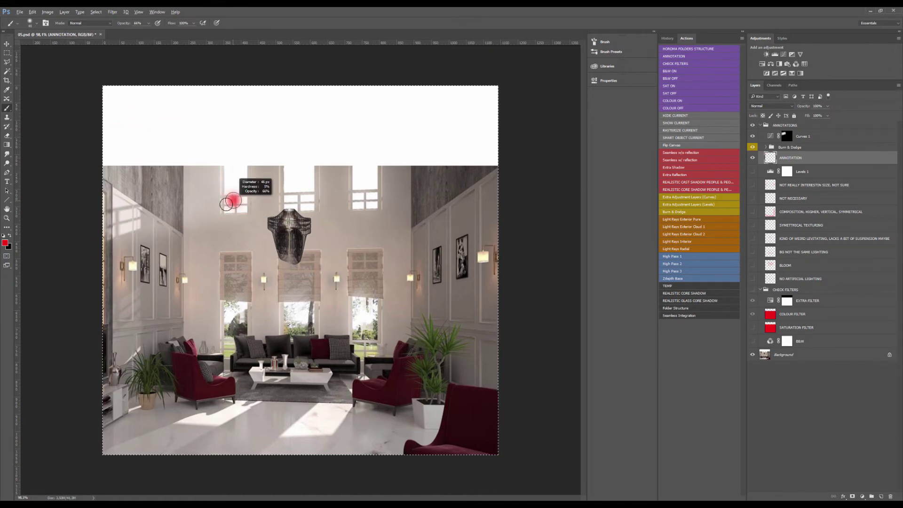
# - With a smaller brush, draw straight red lines below and beside the upper-left window to mark the edge of the curves area
pyautogui.press('[')
pyautogui.press('[')
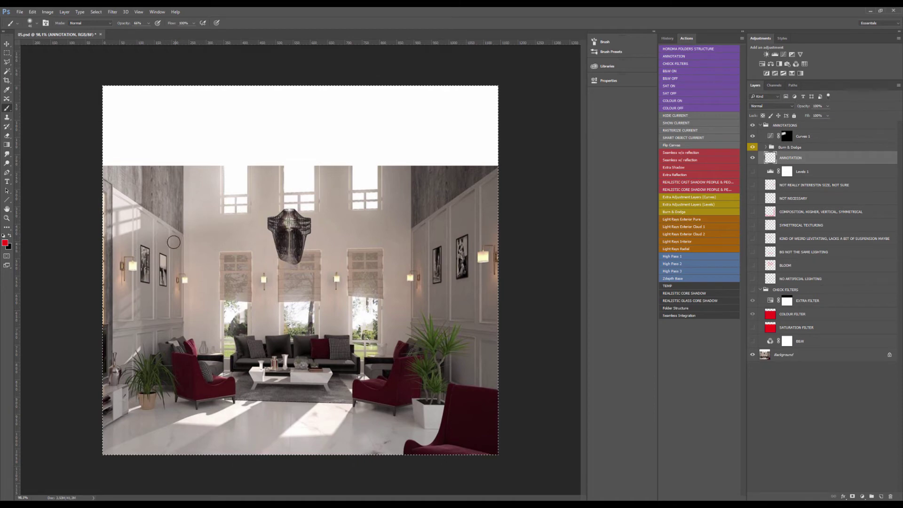
pyautogui.click(106, 240)
pyautogui.keyDown('shift'); pyautogui.click(251, 216); pyautogui.keyUp('shift')
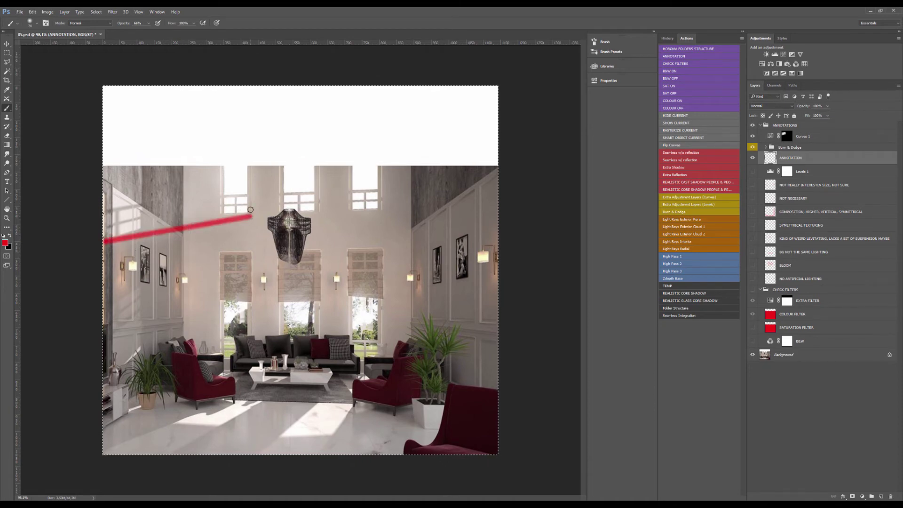
pyautogui.keyDown('shift'); pyautogui.click(252, 160); pyautogui.keyUp('shift')
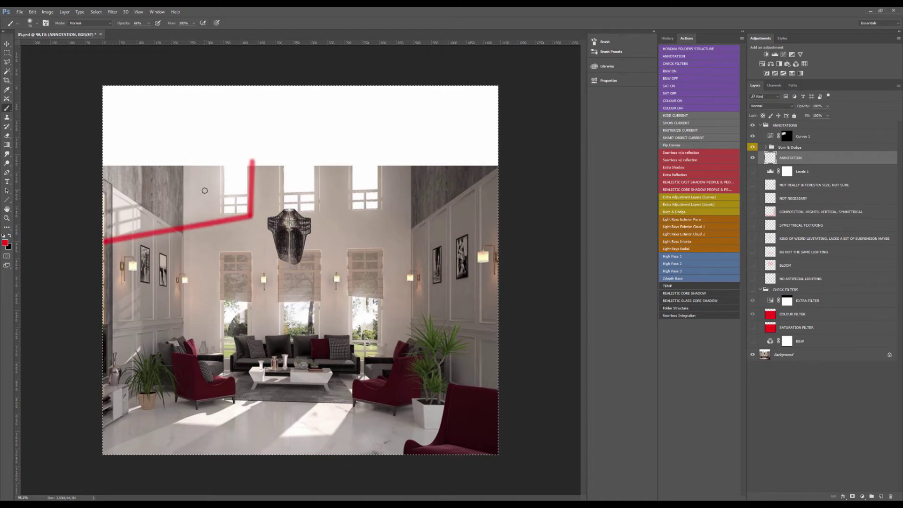
# - Lower the Curves 1 adjustment's opacity to 32% and compare the image with it hidden and shown
pyautogui.click(767, 138)
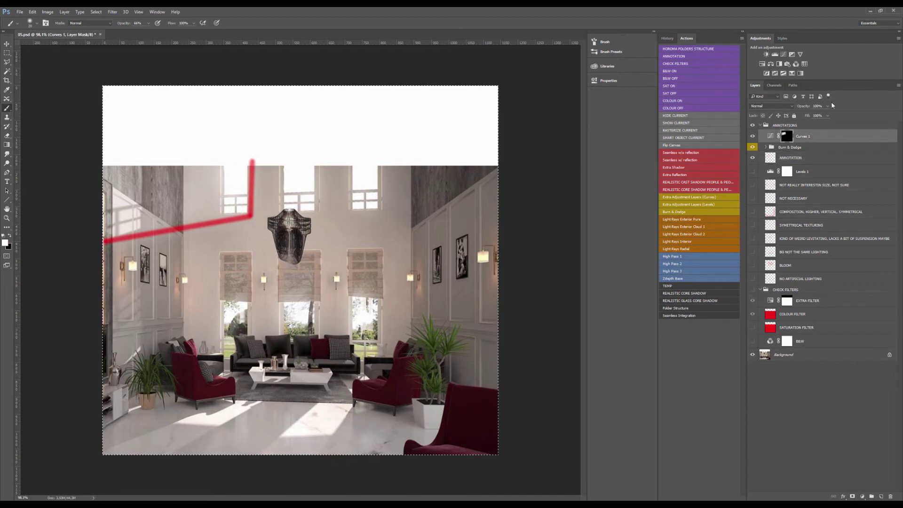
pyautogui.moveTo(807, 116); pyautogui.dragTo(805, 116)
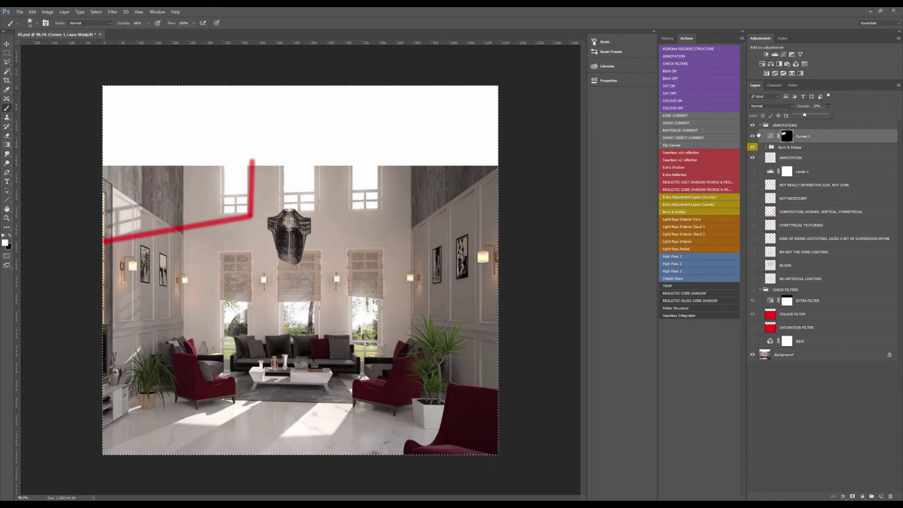
pyautogui.click(753, 136)
pyautogui.click(753, 136)
pyautogui.click(753, 136)
pyautogui.click(753, 136)
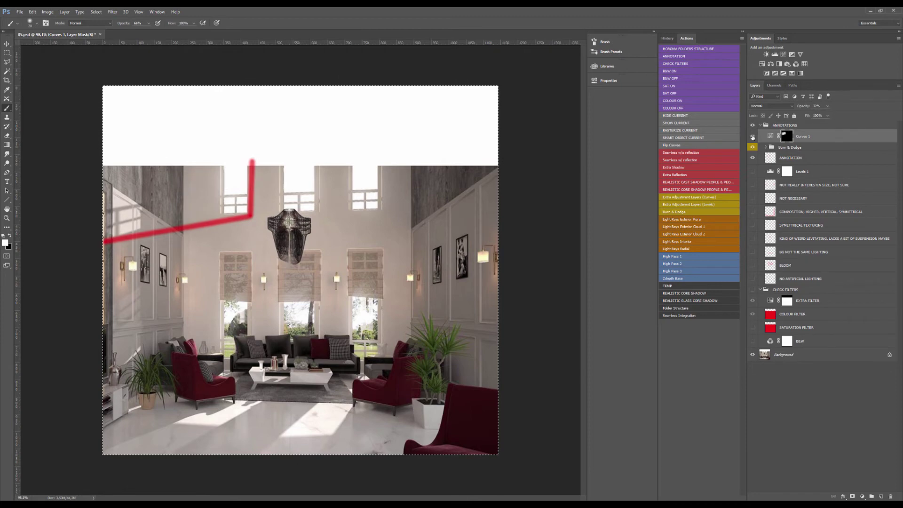
pyautogui.click(753, 136)
pyautogui.click(752, 136)
pyautogui.click(752, 136)
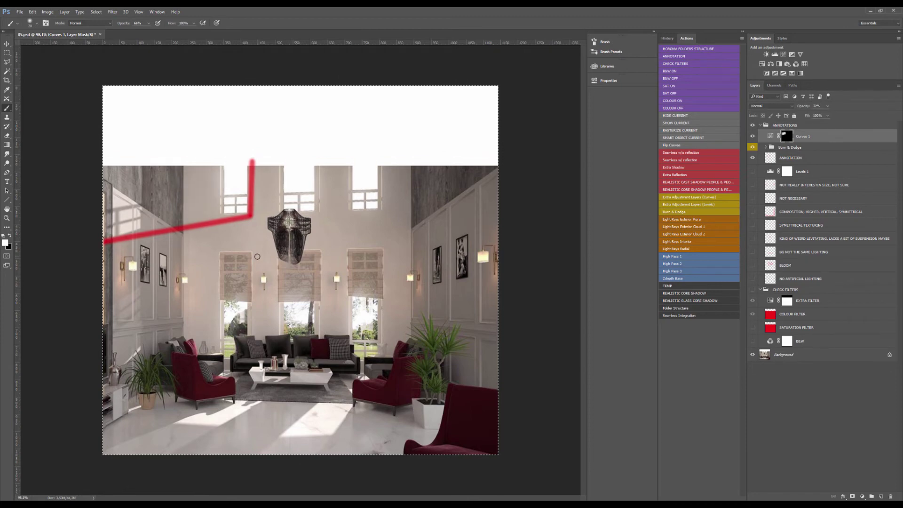
# - Hide the ANNOTATION layer and group the Curves 1 adjustment with the Burn & Dodge group
pyautogui.click(753, 158)
pyautogui.press('v')
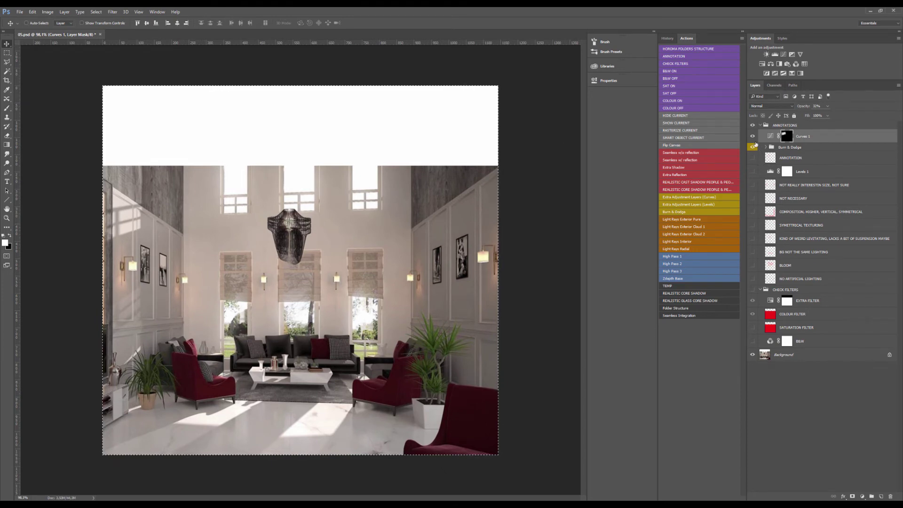
pyautogui.keyDown('shift'); pyautogui.click(771, 146); pyautogui.keyUp('shift')
pyautogui.hotkey('ctrl', 'g')
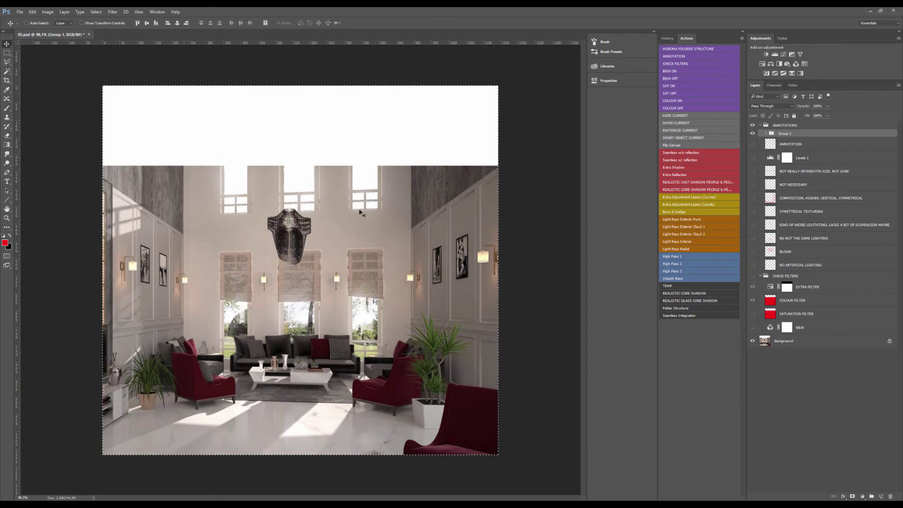
# - Compare the render with the new correction group hidden and shown
pyautogui.click(752, 134)
pyautogui.click(752, 134)
pyautogui.click(752, 134)
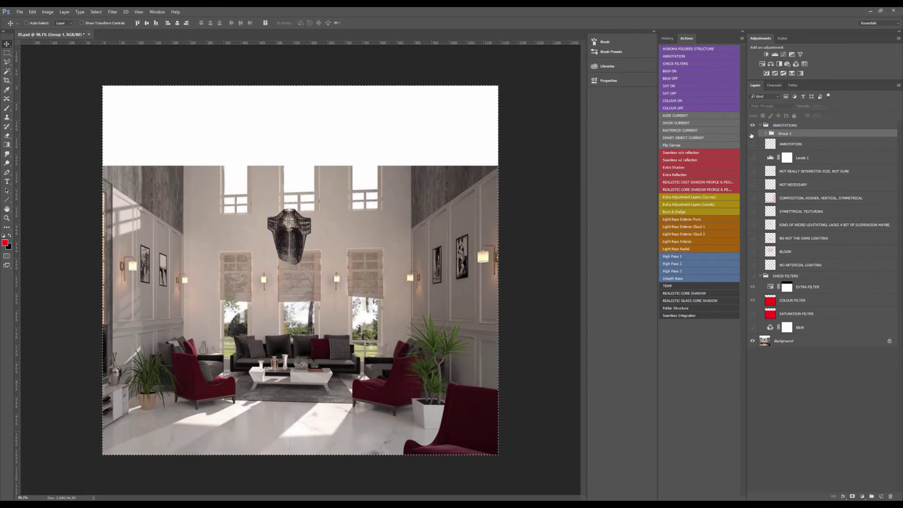
pyautogui.click(752, 134)
pyautogui.click(752, 134)
pyautogui.click(753, 134)
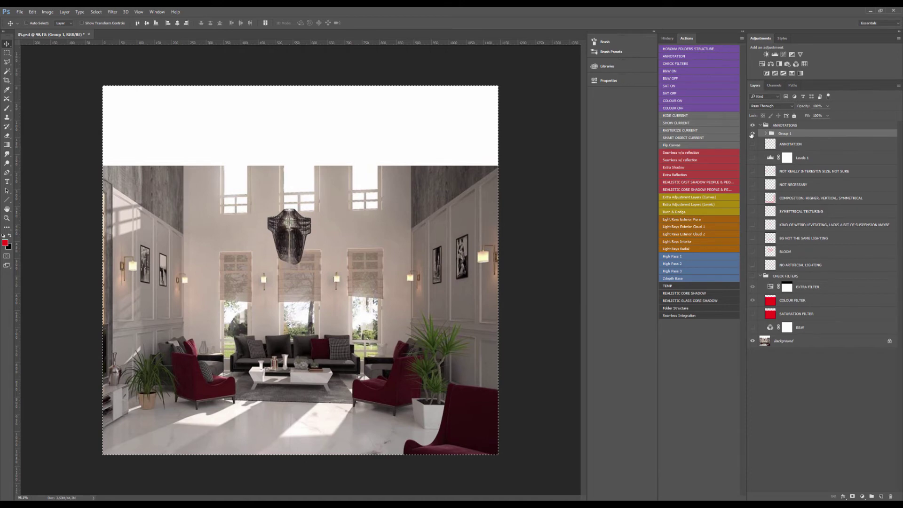
pyautogui.click(753, 134)
pyautogui.click(752, 134)
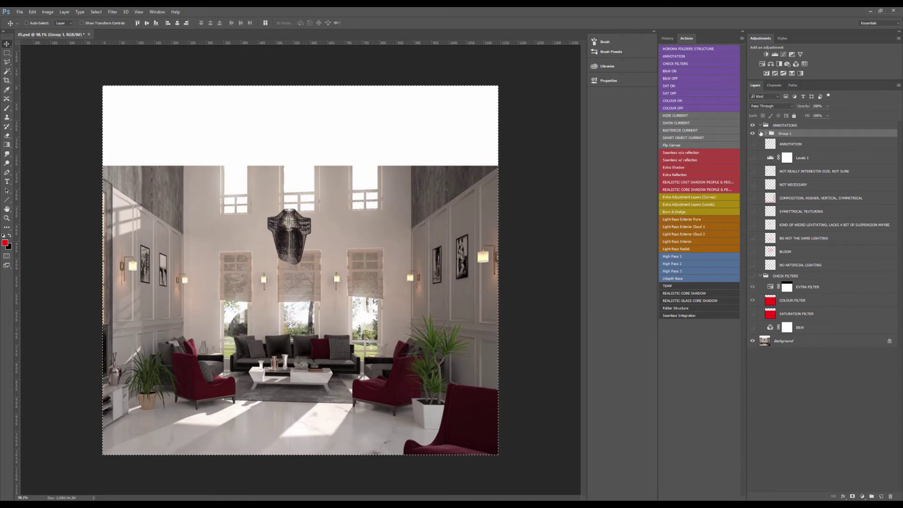
# - Expand the correction group and reduce the Burn & Dodge group's opacity to 79%
pyautogui.click(760, 134)
pyautogui.click(795, 155)
pyautogui.click(826, 115)
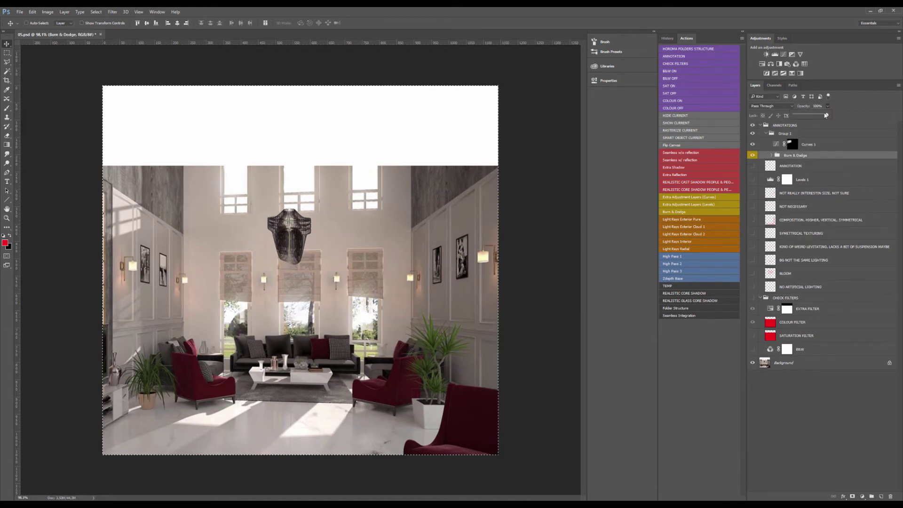
pyautogui.moveTo(827, 115); pyautogui.dragTo(821, 116)
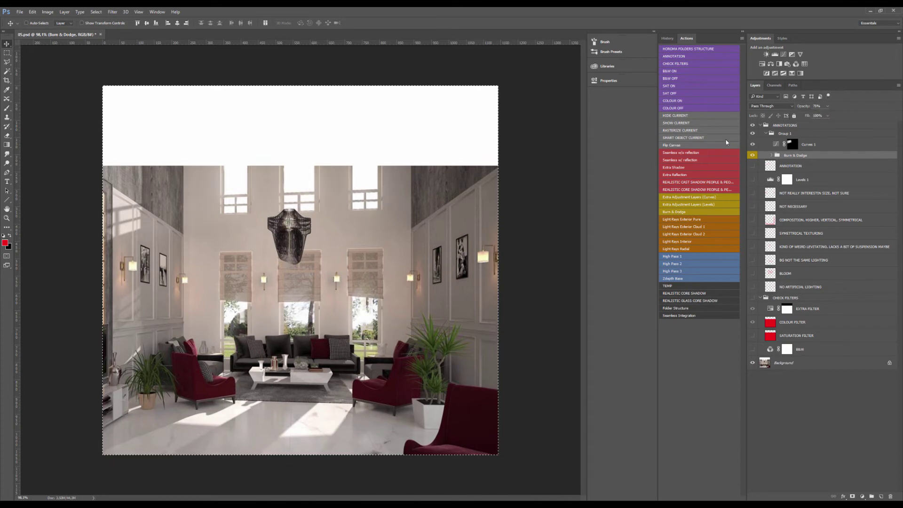
pyautogui.scroll(-2, 297, 263)
pyautogui.scroll(2, 339, 296)
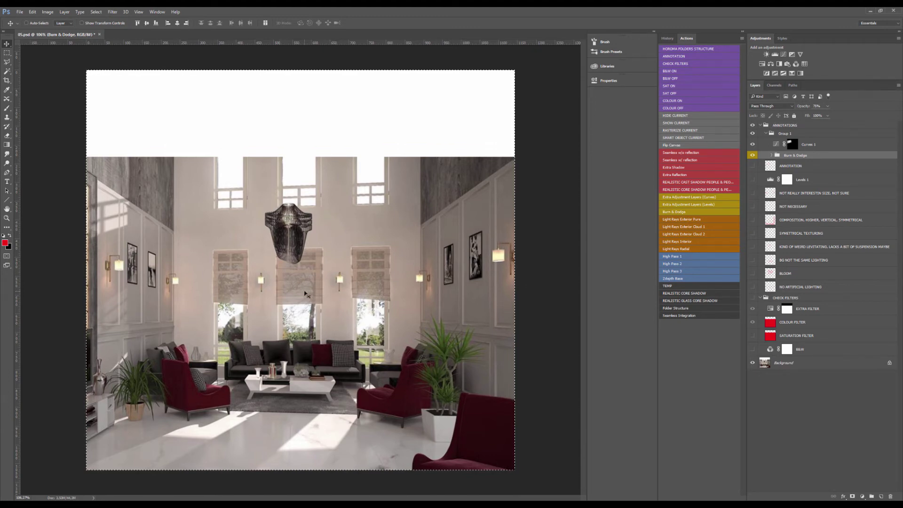
pyautogui.scroll(-2, 301, 282)
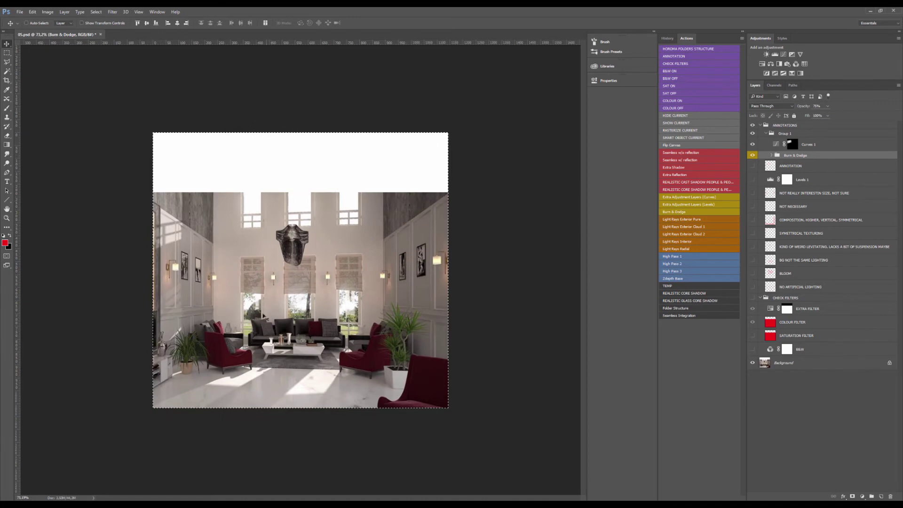
pyautogui.scroll(4, 271, 279)
pyautogui.scroll(-2, 199, 328)
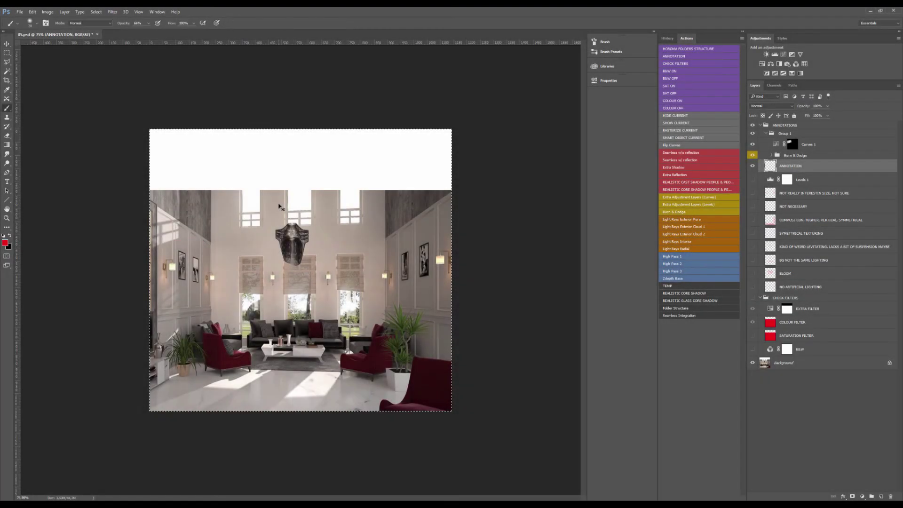
# - Circle the framed pictures on both side walls in red on the ANNOTATION layer, and clear the marks
pyautogui.hotkey('ctrl', '0')
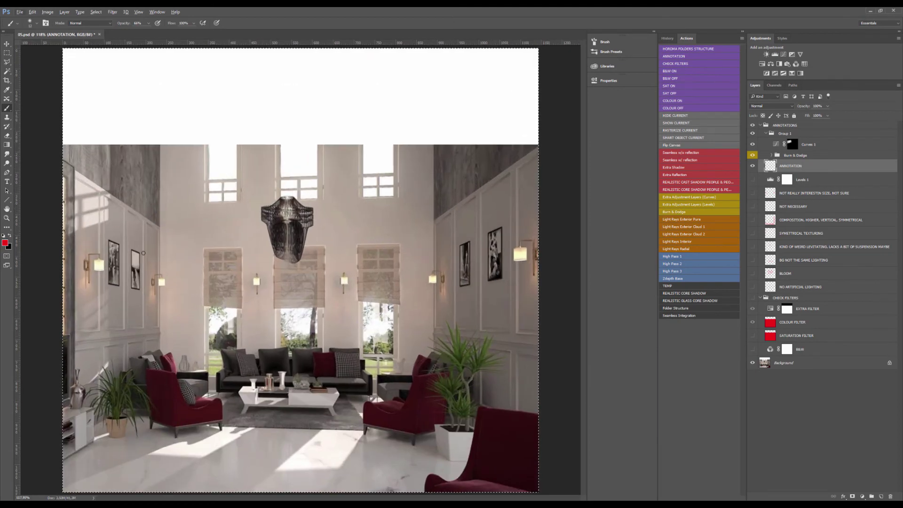
pyautogui.moveTo(132, 246)
pyautogui.mouseDown()
pyautogui.moveTo(111, 273)
pyautogui.moveTo(148, 254)
pyautogui.mouseUp()
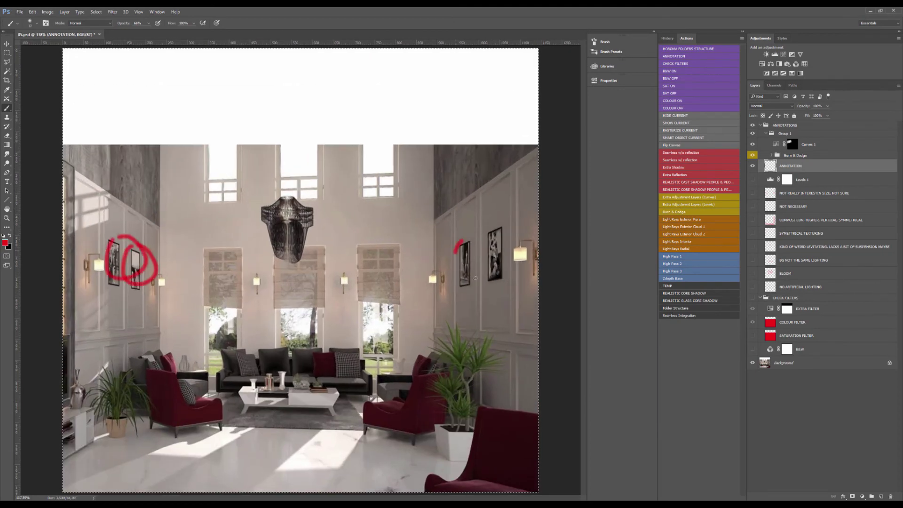
pyautogui.moveTo(478, 240); pyautogui.dragTo(458, 244)
pyautogui.moveTo(500, 223); pyautogui.dragTo(497, 283)
pyautogui.scroll(-2, 471, 261)
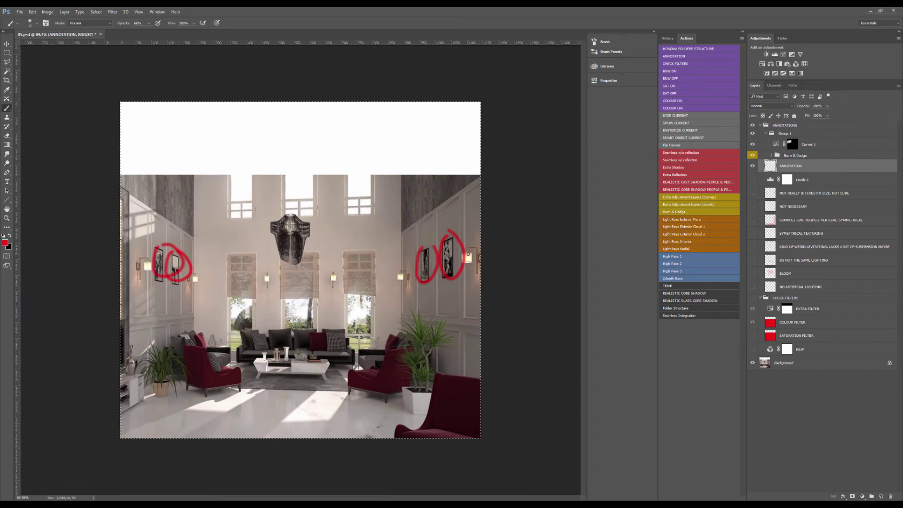
pyautogui.scroll(3, 470, 262)
pyautogui.scroll(1, 469, 261)
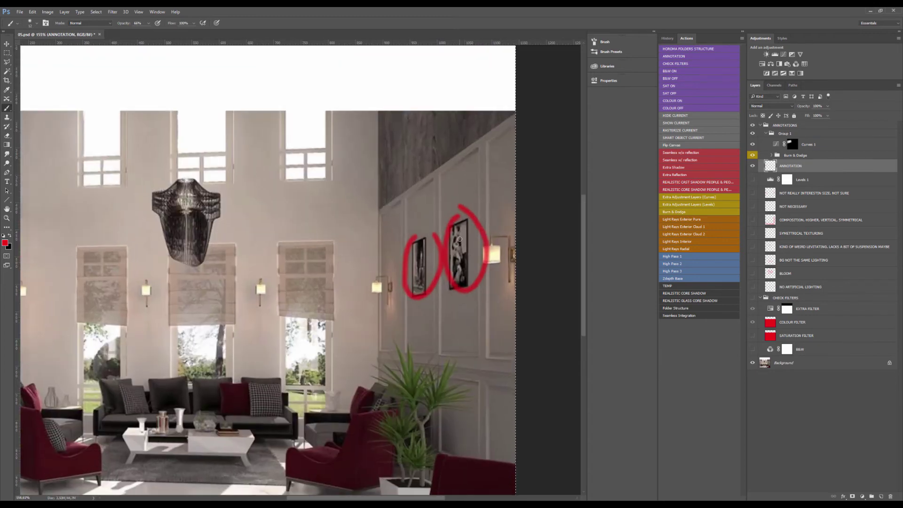
pyautogui.press('Delete')
# - Outline the larger framed picture on the right wall in red, start on the smaller one, and clear the marks
pyautogui.moveTo(443, 223); pyautogui.dragTo(460, 216)
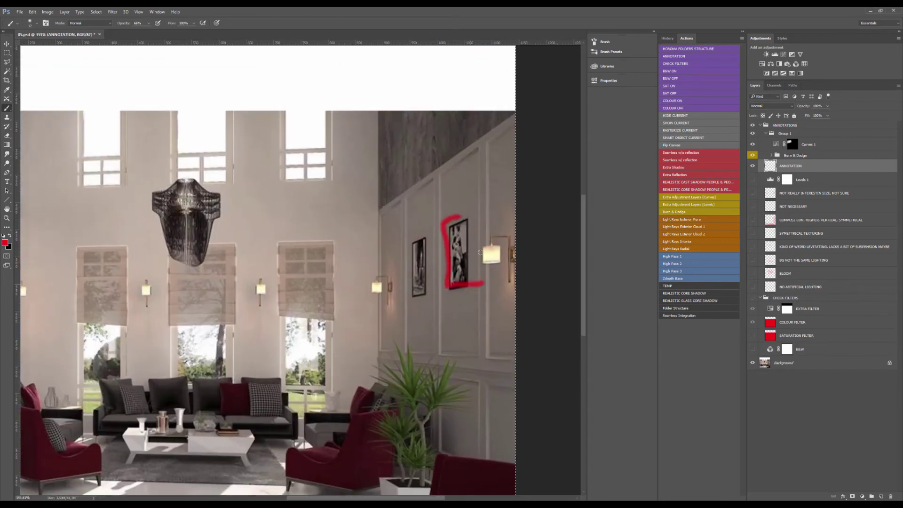
pyautogui.moveTo(410, 240); pyautogui.dragTo(427, 234)
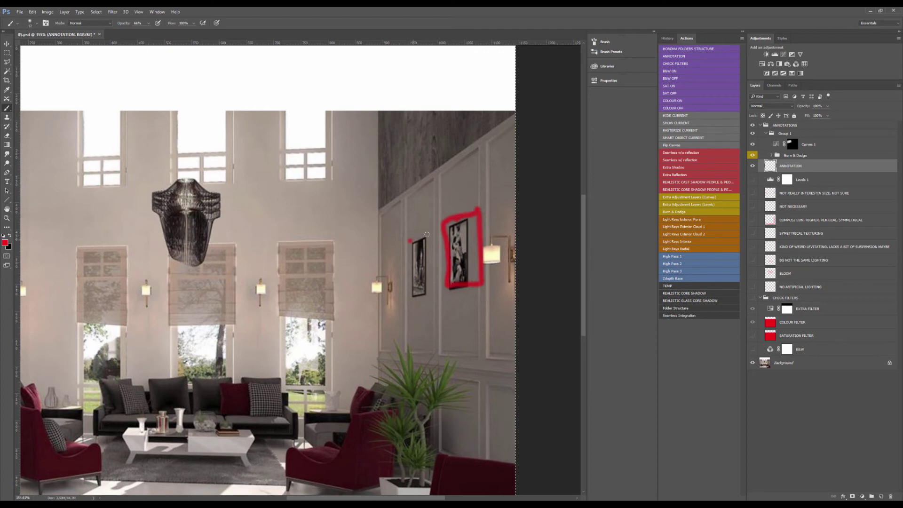
pyautogui.press('Delete')
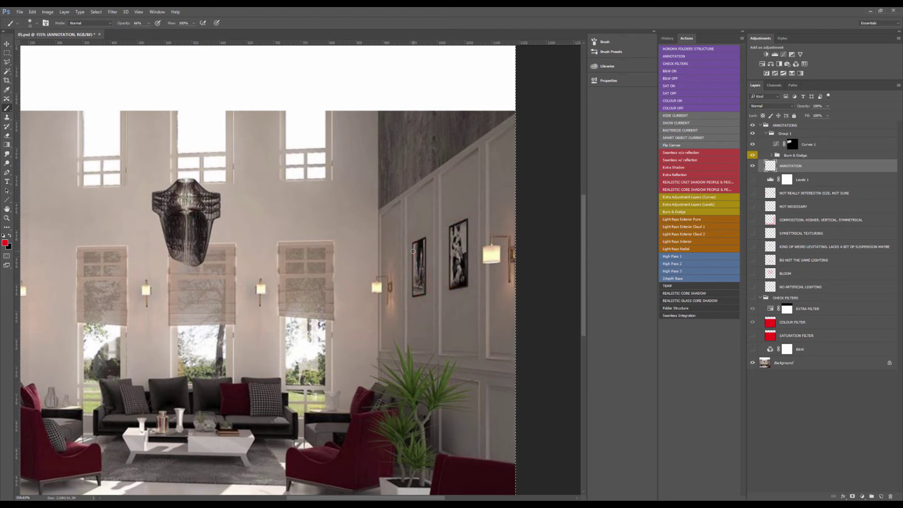
# - Mark across the back wall and draw a large red frame around the room's central area, clearing each mark
pyautogui.scroll(-3, 313, 296)
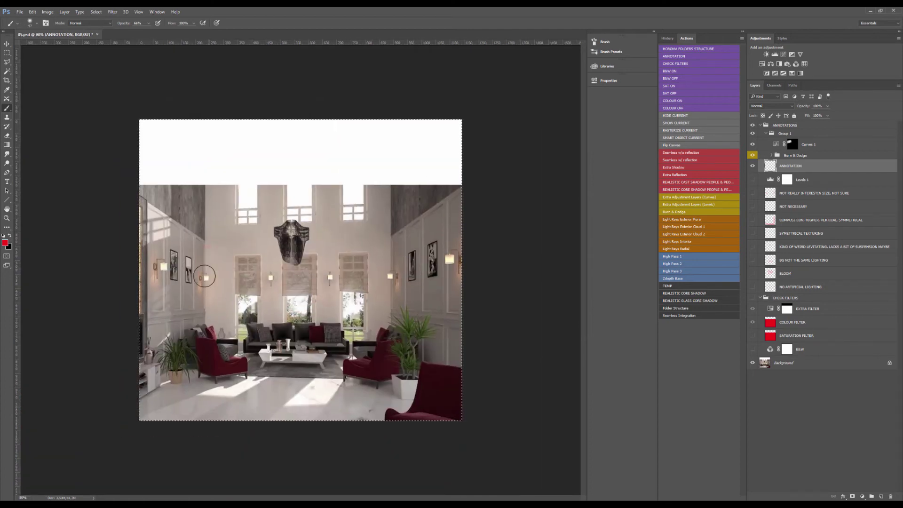
pyautogui.moveTo(170, 290)
pyautogui.mouseDown()
pyautogui.moveTo(425, 181)
pyautogui.moveTo(483, 235)
pyautogui.moveTo(315, 307)
pyautogui.moveTo(150, 236)
pyautogui.moveTo(431, 186)
pyautogui.moveTo(365, 291)
pyautogui.moveTo(330, 276)
pyautogui.mouseUp()
pyautogui.press('Delete')
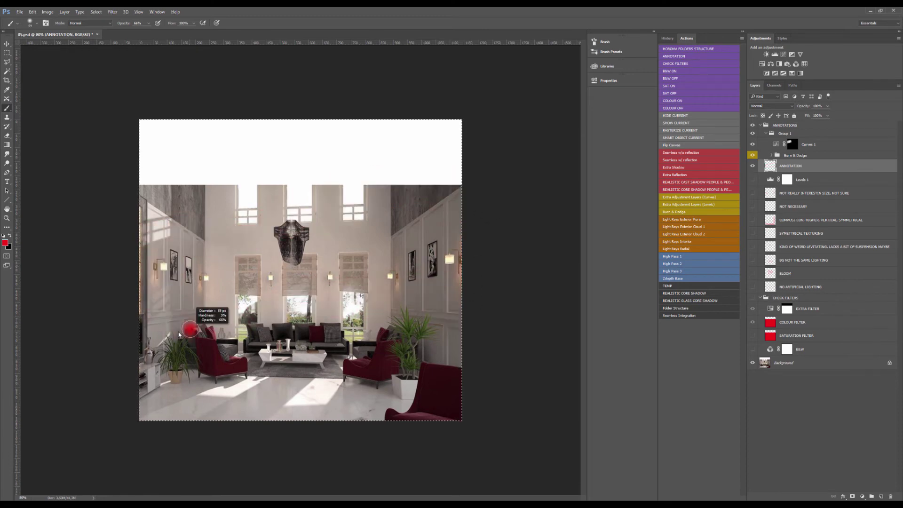
pyautogui.moveTo(178, 383)
pyautogui.mouseDown()
pyautogui.moveTo(171, 155)
pyautogui.moveTo(424, 135)
pyautogui.moveTo(400, 383)
pyautogui.moveTo(196, 124)
pyautogui.moveTo(426, 139)
pyautogui.moveTo(253, 389)
pyautogui.mouseUp()
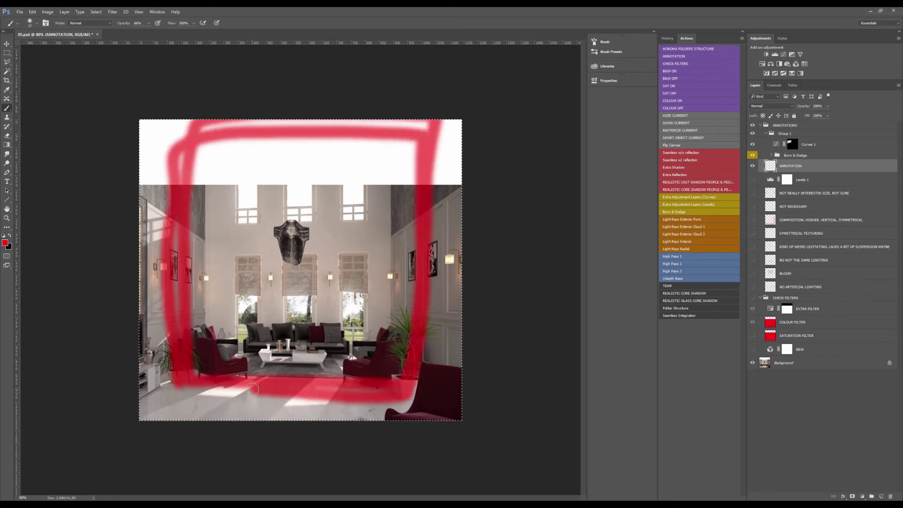
pyautogui.press('Delete')
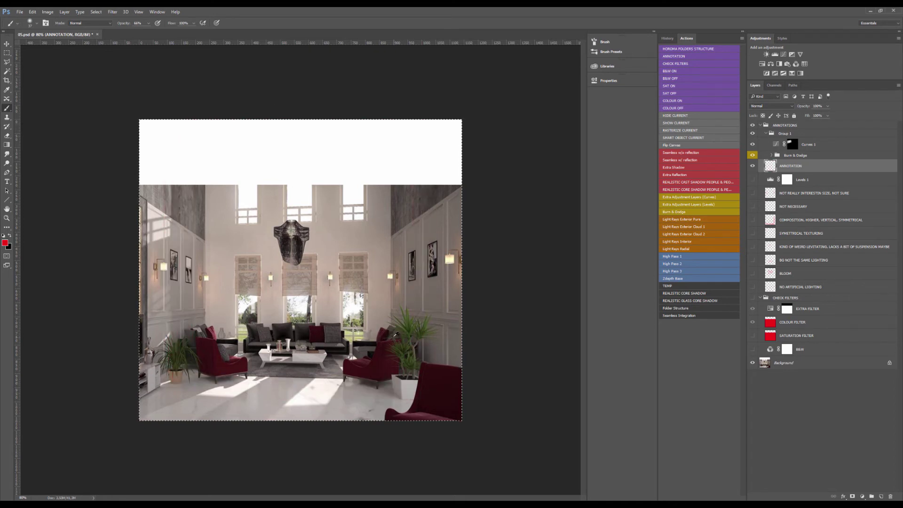
# - Mark and clear the right wall's pictures, and paint a thick red patch from the white area over the left wall's wood cladding
pyautogui.moveTo(407, 254)
pyautogui.mouseDown()
pyautogui.moveTo(415, 279)
pyautogui.moveTo(407, 278)
pyautogui.moveTo(427, 243)
pyautogui.moveTo(422, 249)
pyautogui.moveTo(439, 252)
pyautogui.moveTo(430, 273)
pyautogui.moveTo(423, 247)
pyautogui.moveTo(428, 276)
pyautogui.mouseUp()
pyautogui.press('Delete')
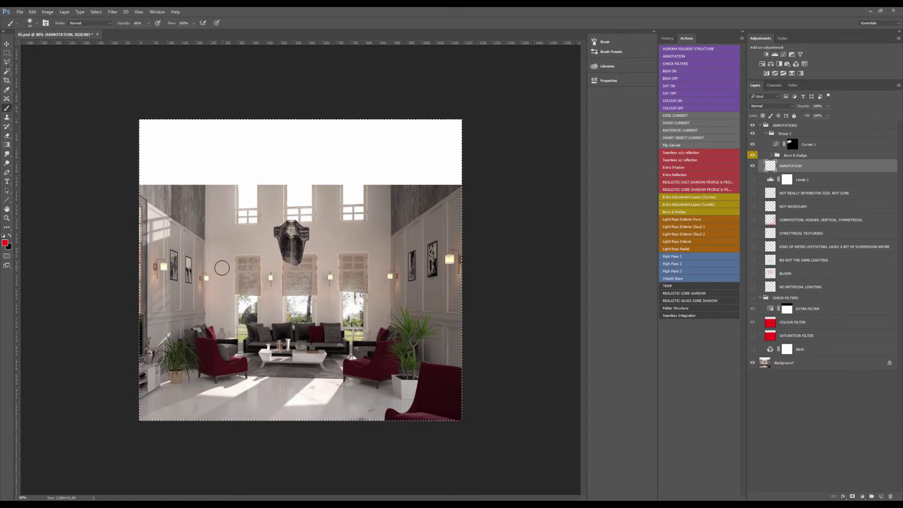
pyautogui.moveTo(163, 148)
pyautogui.mouseDown()
pyautogui.moveTo(161, 202)
pyautogui.moveTo(184, 196)
pyautogui.moveTo(188, 132)
pyautogui.moveTo(162, 193)
pyautogui.mouseUp()
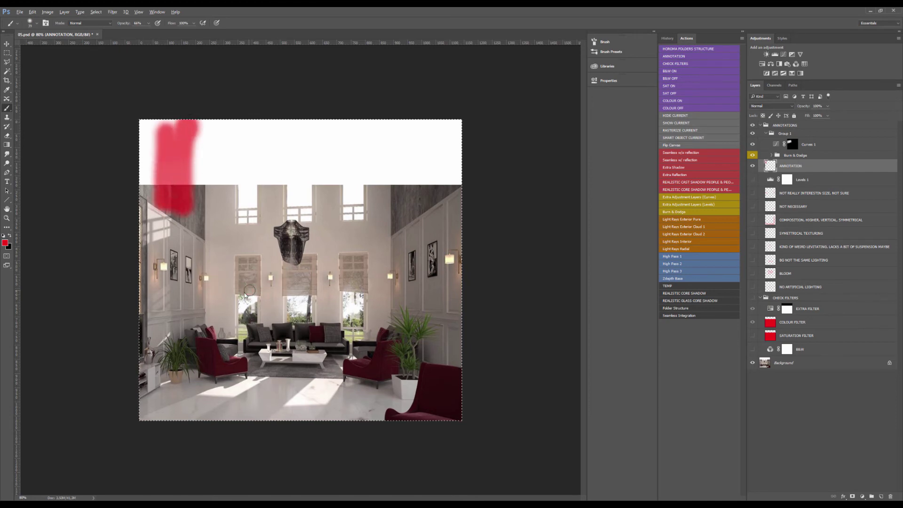
# - Outline the first left-wall picture in red and draw straight red lines along the left edge of the second picture
pyautogui.scroll(5, 190, 271)
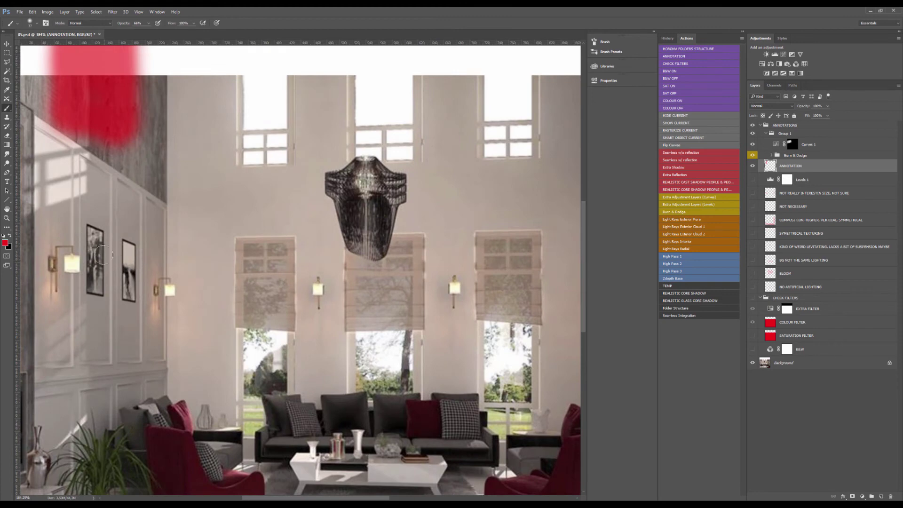
pyautogui.scroll(-6, 103, 255)
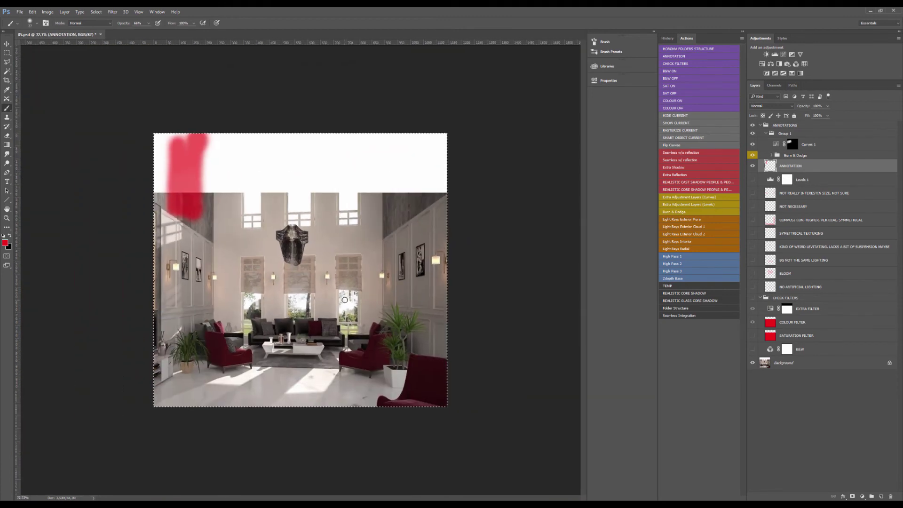
pyautogui.scroll(9, 431, 250)
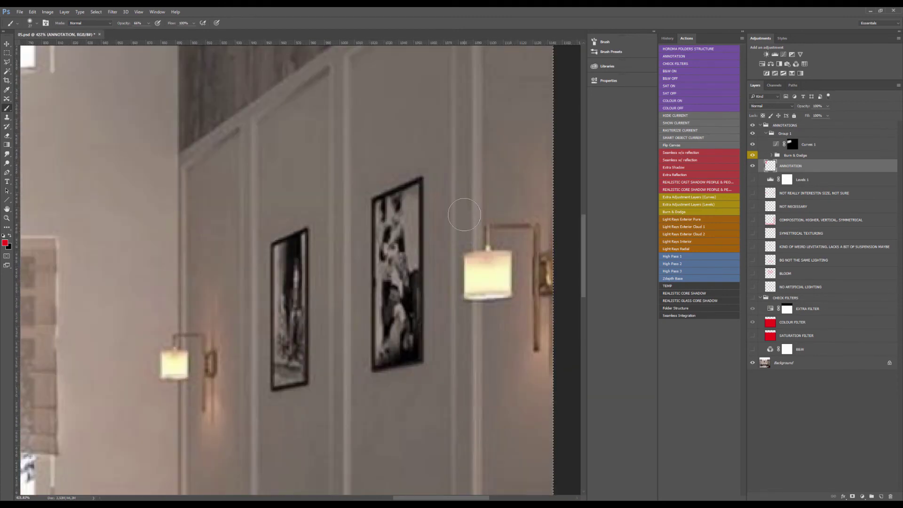
pyautogui.scroll(-6, 464, 215)
pyautogui.scroll(9, 76, 302)
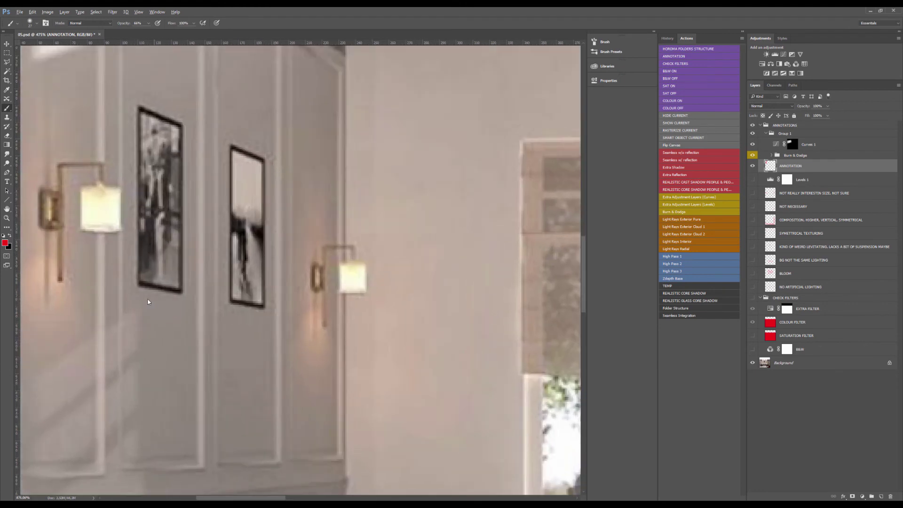
pyautogui.moveTo(138, 246)
pyautogui.mouseDown()
pyautogui.moveTo(189, 301)
pyautogui.moveTo(191, 95)
pyautogui.moveTo(122, 79)
pyautogui.moveTo(184, 121)
pyautogui.moveTo(183, 296)
pyautogui.mouseUp()
pyautogui.scroll(-2, 157, 197)
pyautogui.scroll(5, 198, 235)
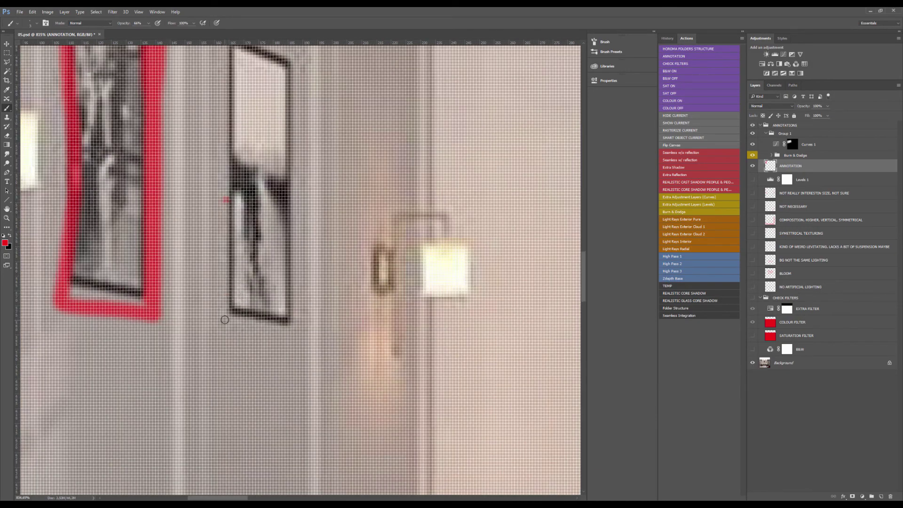
pyautogui.keyDown('shift'); pyautogui.click(225, 320); pyautogui.keyUp('shift')
pyautogui.scroll(3, 230, 188)
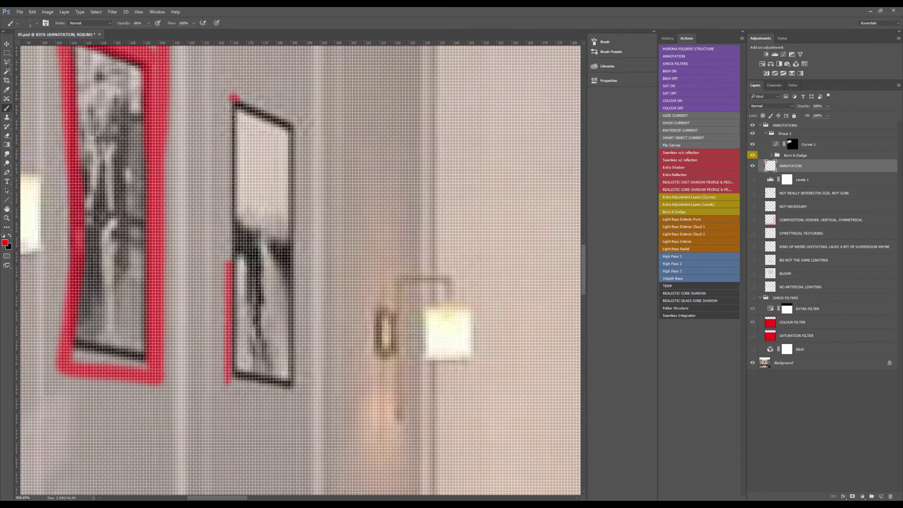
pyautogui.keyDown('shift'); pyautogui.click(230, 254); pyautogui.keyUp('shift')
# - Draw straight red lines along the right and lower edges of both right-wall pictures, and clear the ANNOTATION layer's marks
pyautogui.scroll(-5, 283, 244)
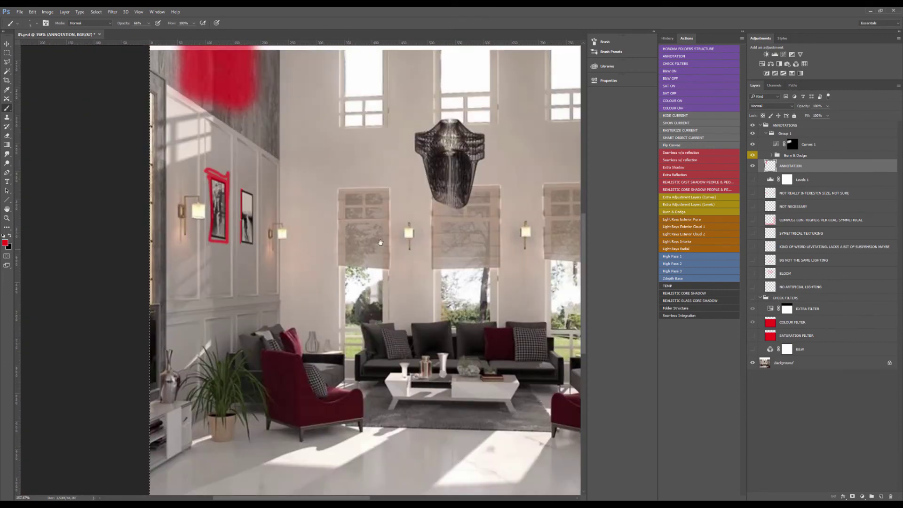
pyautogui.hscroll(1, 329, 244)
pyautogui.scroll(3, 464, 255)
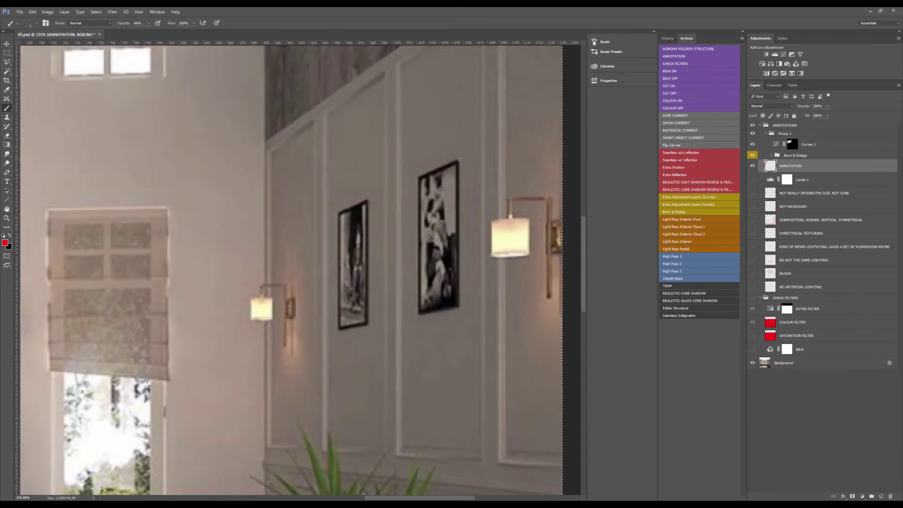
pyautogui.keyDown('shift'); pyautogui.click(460, 309); pyautogui.keyUp('shift')
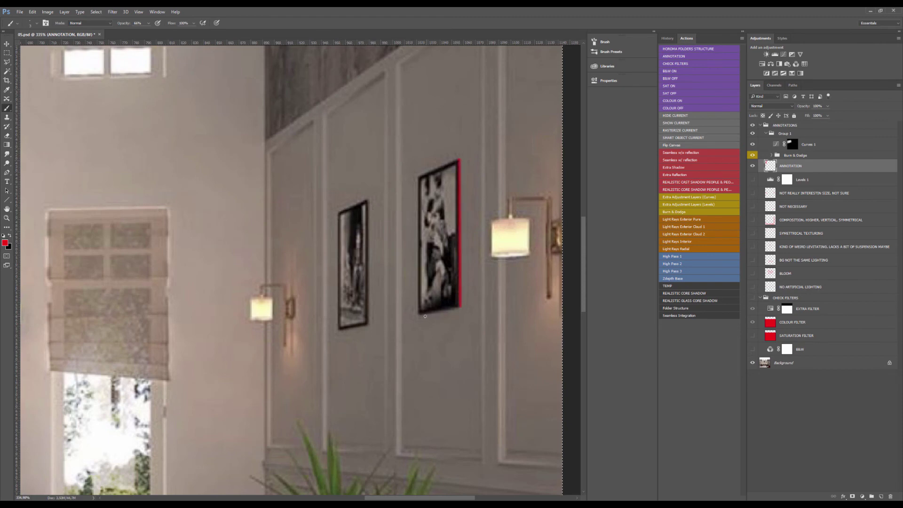
pyautogui.keyDown('shift'); pyautogui.click(420, 314); pyautogui.keyUp('shift')
pyautogui.click(370, 201)
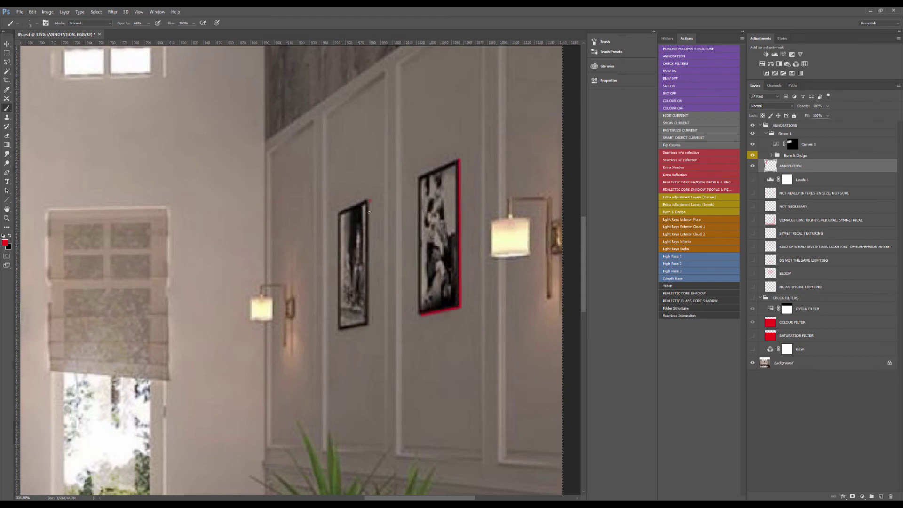
pyautogui.keyDown('shift'); pyautogui.click(370, 319); pyautogui.keyUp('shift')
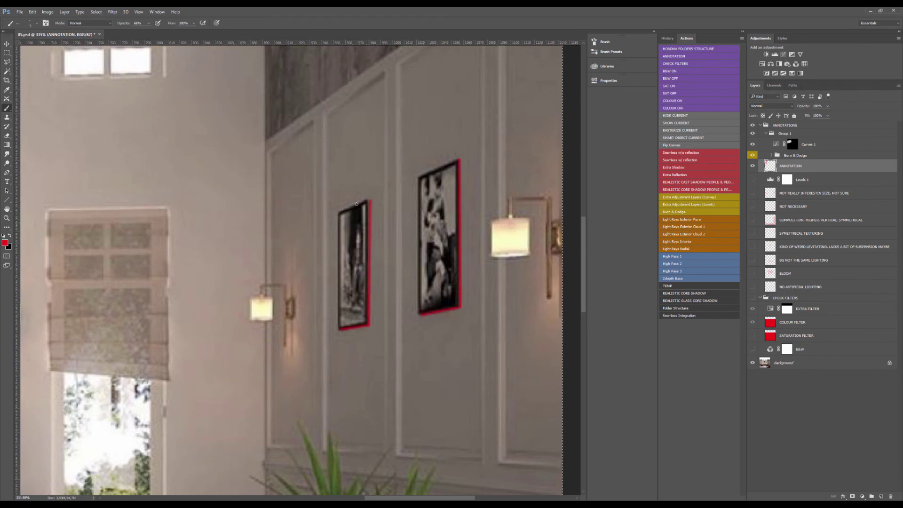
pyautogui.hotkey('ctrl', '0')
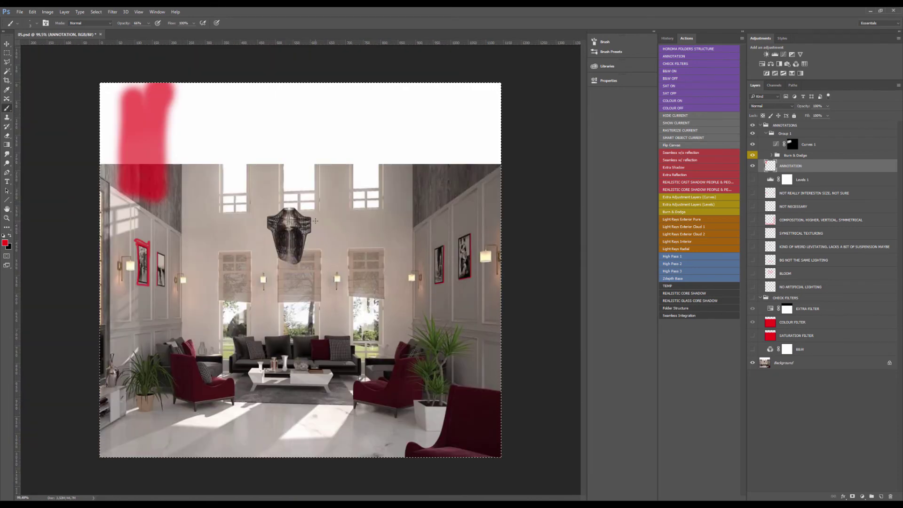
pyautogui.press('Delete')
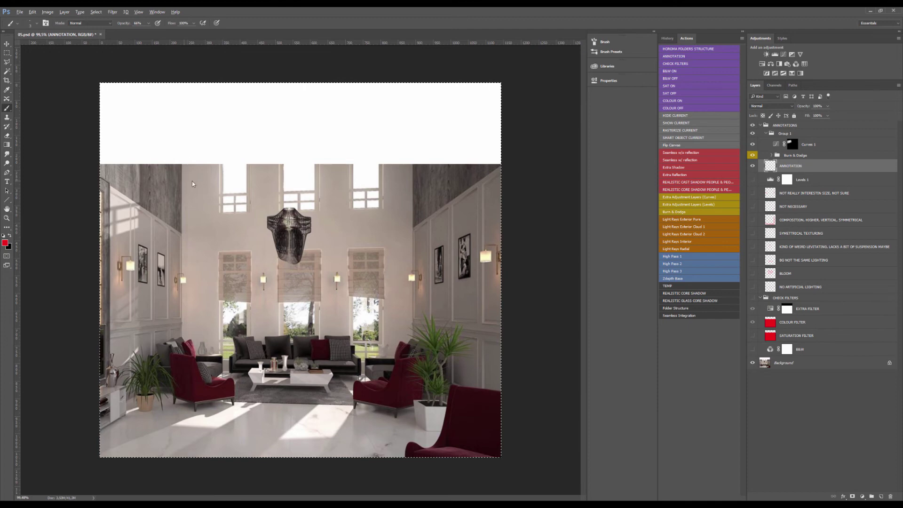
# - Outline a strip of the left wall's wood cladding, mark the cladding on both side walls in red, and clear the marks
pyautogui.keyDown('alt'); pyautogui.rightClick(180, 207); pyautogui.keyUp('alt')
pyautogui.moveTo(152, 165)
pyautogui.mouseDown()
pyautogui.moveTo(183, 224)
pyautogui.moveTo(181, 158)
pyautogui.mouseUp()
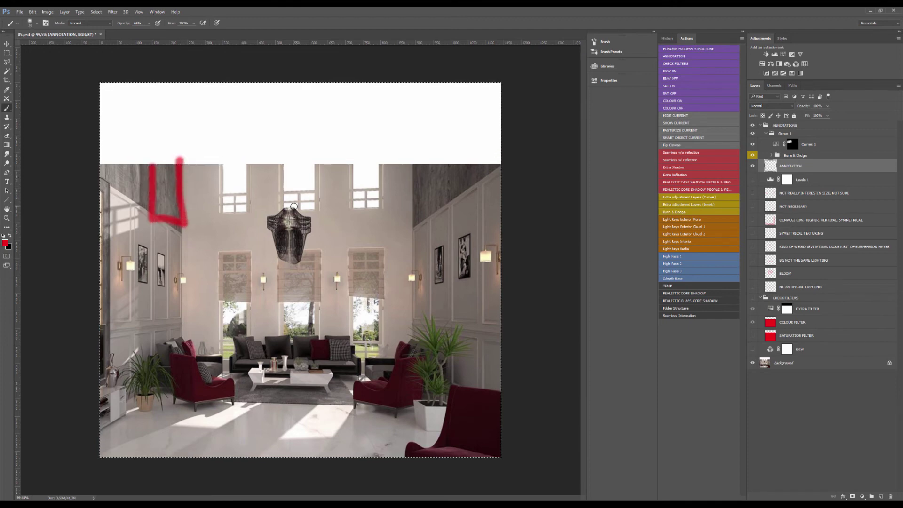
pyautogui.press('Delete')
pyautogui.moveTo(132, 177); pyautogui.dragTo(149, 192)
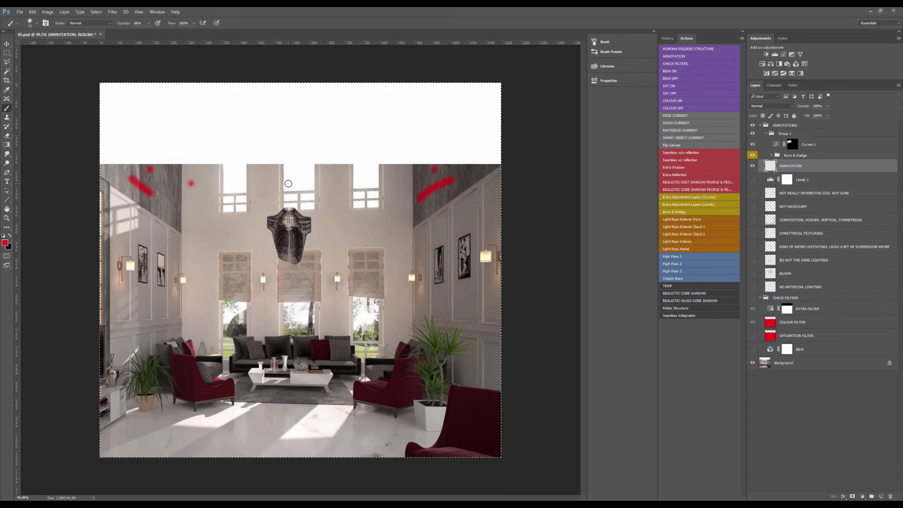
pyautogui.press('Delete')
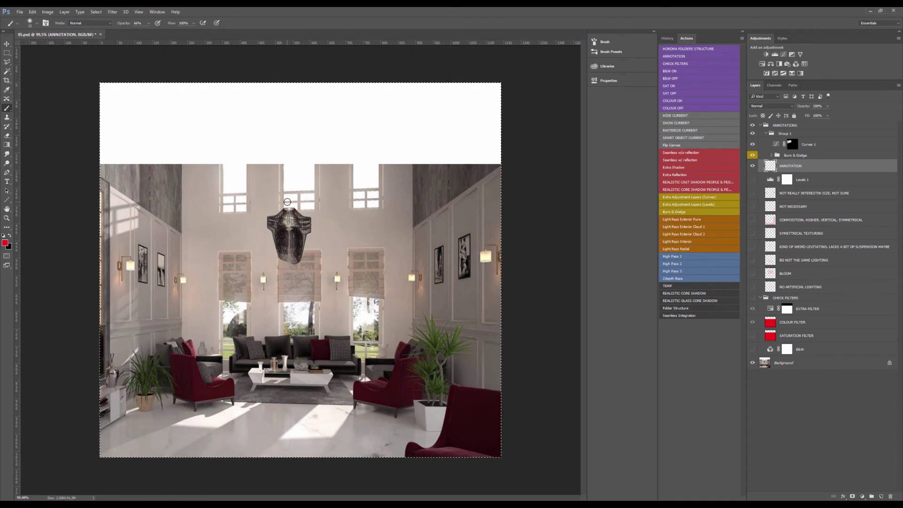
# - Examine the seating area and the garden view through the lower windows up close
pyautogui.scroll(5, 211, 301)
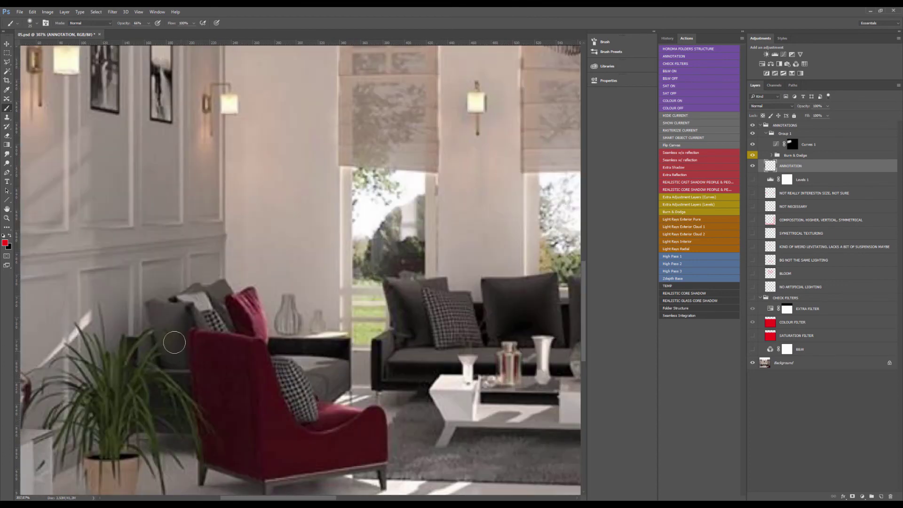
pyautogui.scroll(-5, 211, 301)
pyautogui.scroll(4, 256, 297)
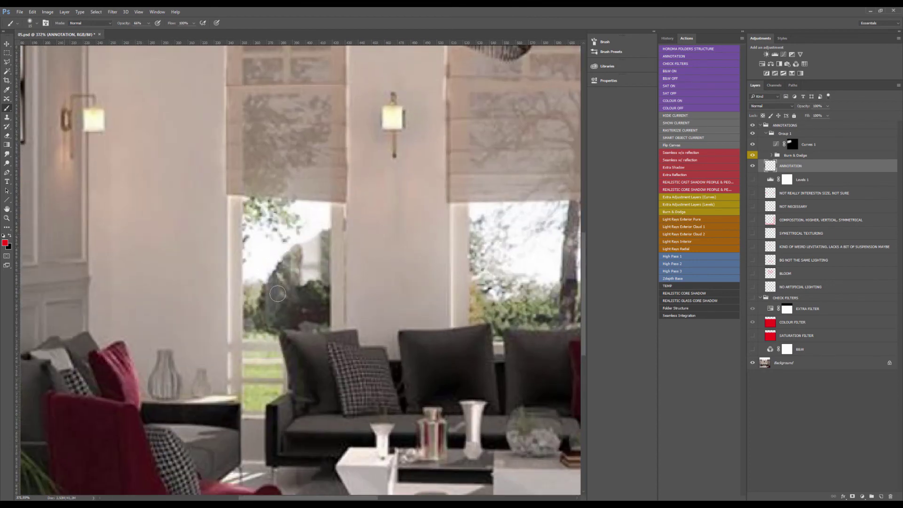
pyautogui.scroll(-1, 255, 297)
pyautogui.scroll(-5, 256, 296)
pyautogui.scroll(4, 329, 323)
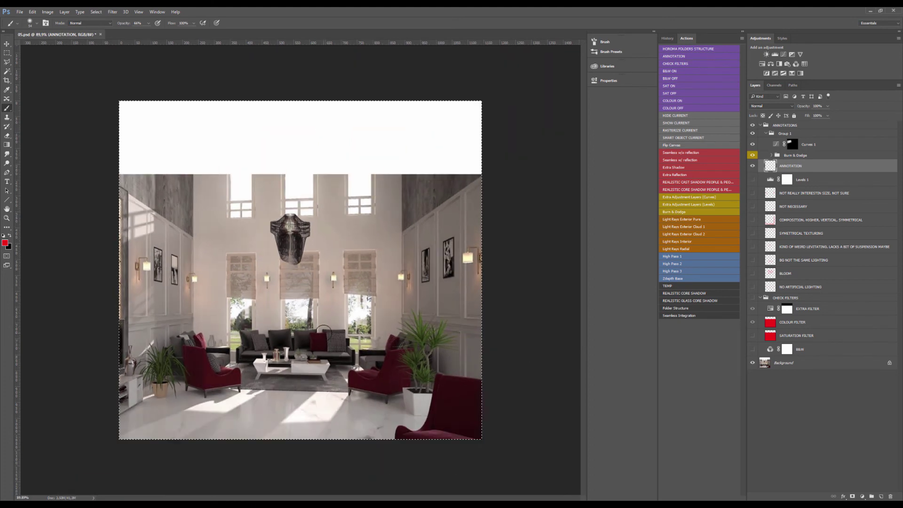
# - Paint red over the sunlit patch on the floor and mark diagonally across the room from the upper windows
pyautogui.scroll(-2, 329, 323)
pyautogui.moveTo(310, 388)
pyautogui.mouseDown()
pyautogui.moveTo(358, 374)
pyautogui.moveTo(283, 432)
pyautogui.moveTo(350, 391)
pyautogui.mouseUp()
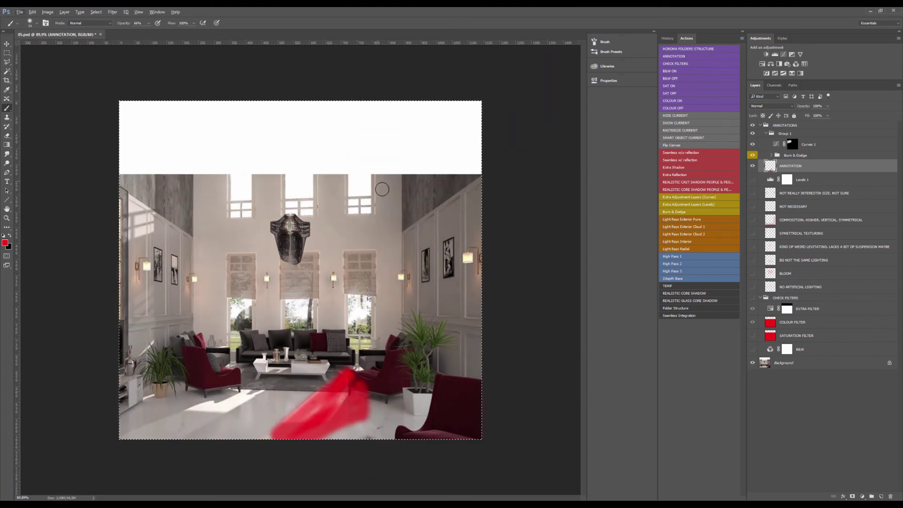
pyautogui.moveTo(413, 152)
pyautogui.mouseDown()
pyautogui.moveTo(415, 137)
pyautogui.moveTo(162, 390)
pyautogui.mouseUp()
pyautogui.moveTo(377, 304); pyautogui.dragTo(356, 388)
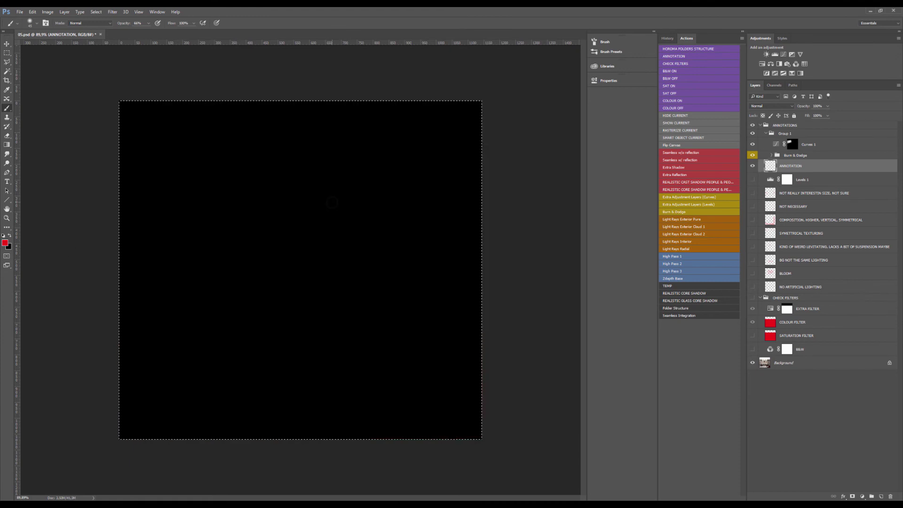
# - Outline and fill part of the garden view in the lower right window in red, extending the marks to its sill
pyautogui.scroll(5, 301, 343)
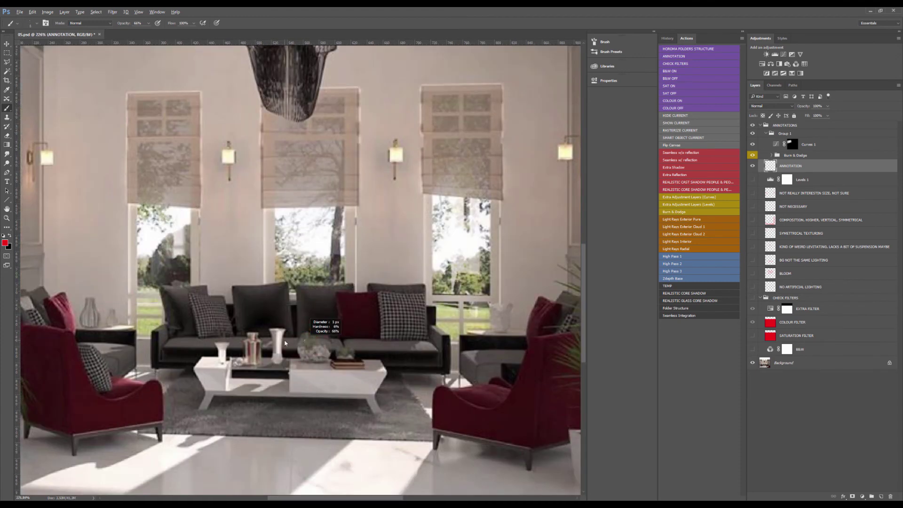
pyautogui.scroll(3, 451, 254)
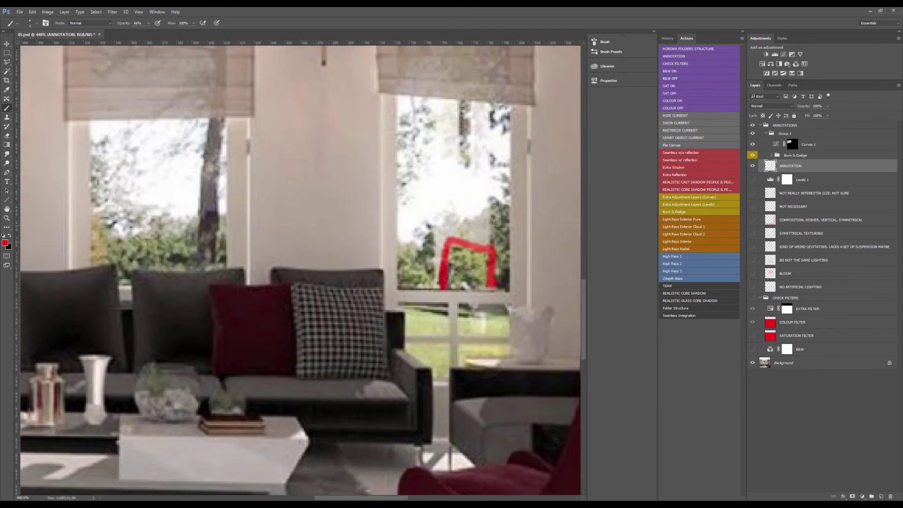
pyautogui.moveTo(494, 212); pyautogui.dragTo(489, 274)
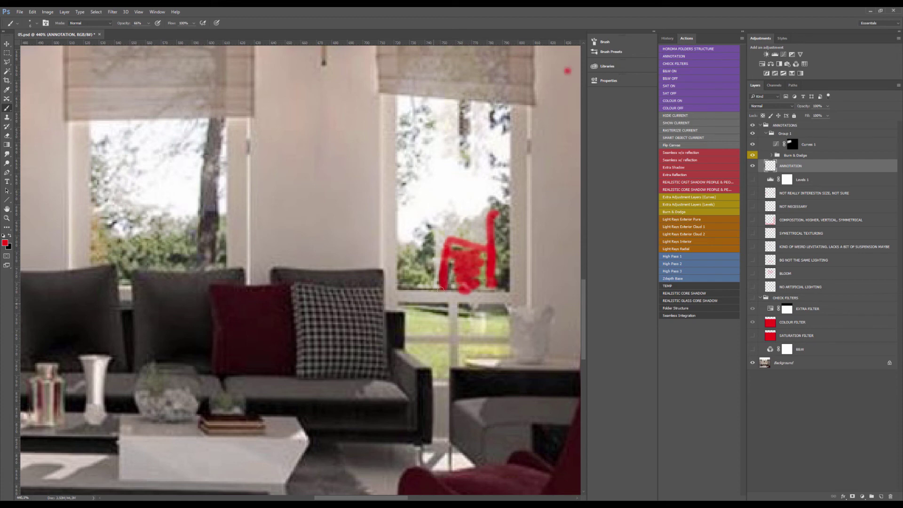
pyautogui.moveTo(441, 289)
pyautogui.mouseDown()
pyautogui.moveTo(411, 321)
pyautogui.moveTo(482, 323)
pyautogui.moveTo(451, 295)
pyautogui.mouseUp()
# - Mark the grass behind the lower left window in red, and add red streaks on the middle blind and the sofa
pyautogui.scroll(-5, 454, 294)
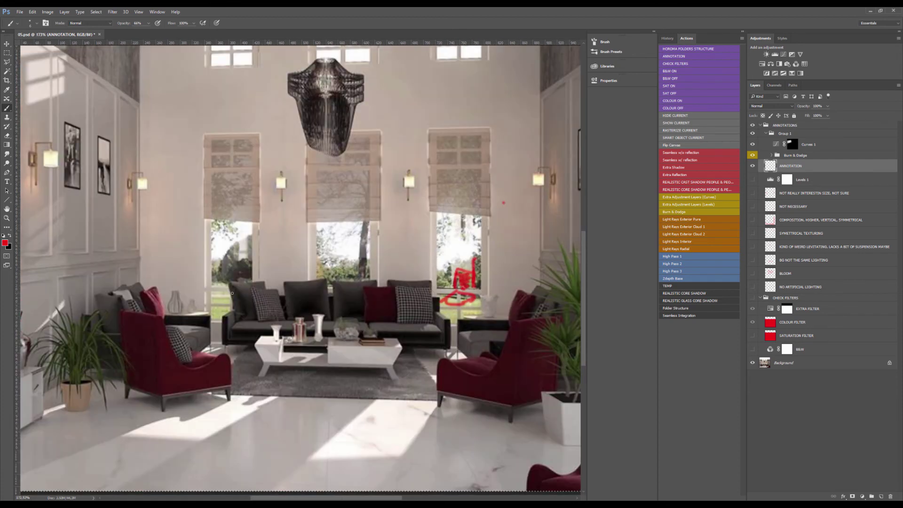
pyautogui.scroll(4, 232, 293)
pyautogui.moveTo(217, 299); pyautogui.dragTo(251, 301)
pyautogui.scroll(-4, 329, 244)
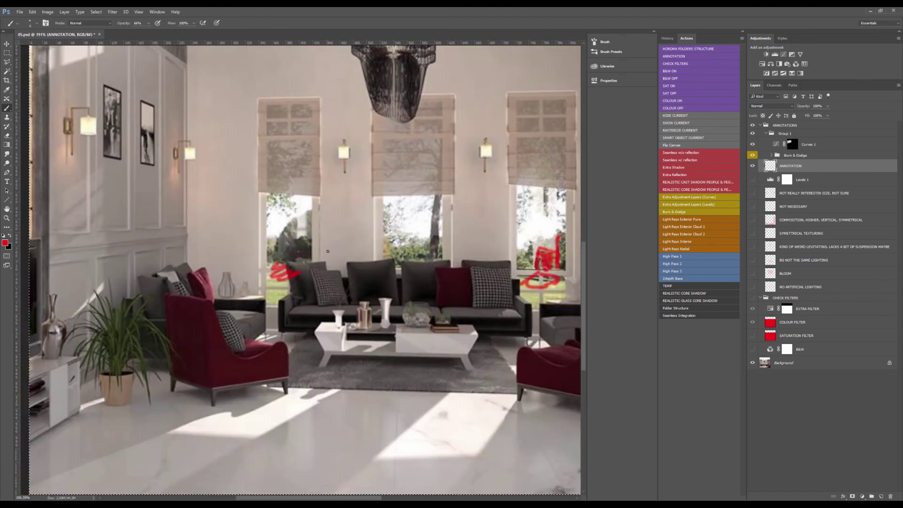
pyautogui.moveTo(429, 134); pyautogui.dragTo(428, 166)
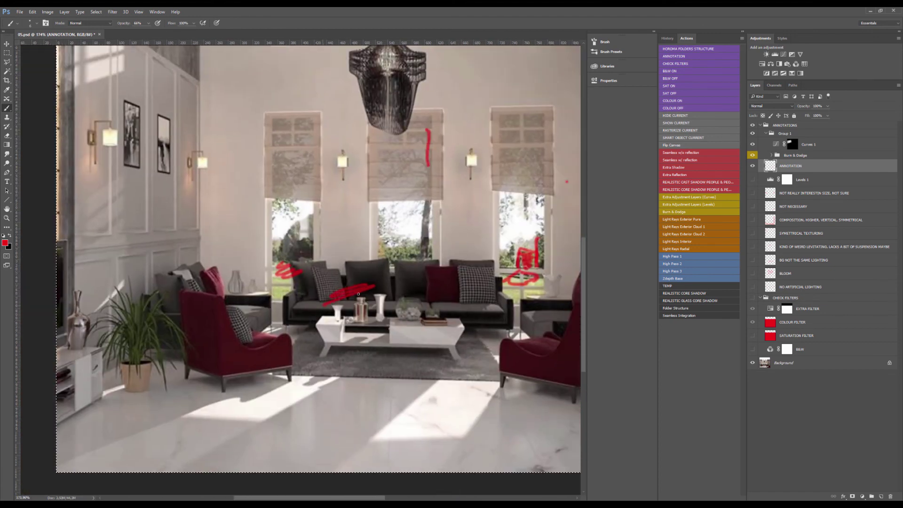
# - Draw a red streak from the left window's bottom pane across the sofa, and clear the marks
pyautogui.scroll(3, 285, 301)
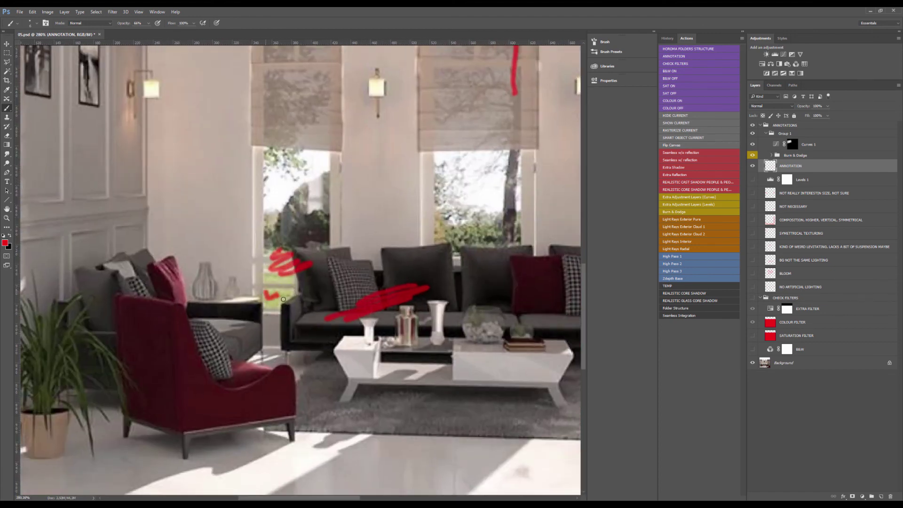
pyautogui.scroll(-2, 348, 277)
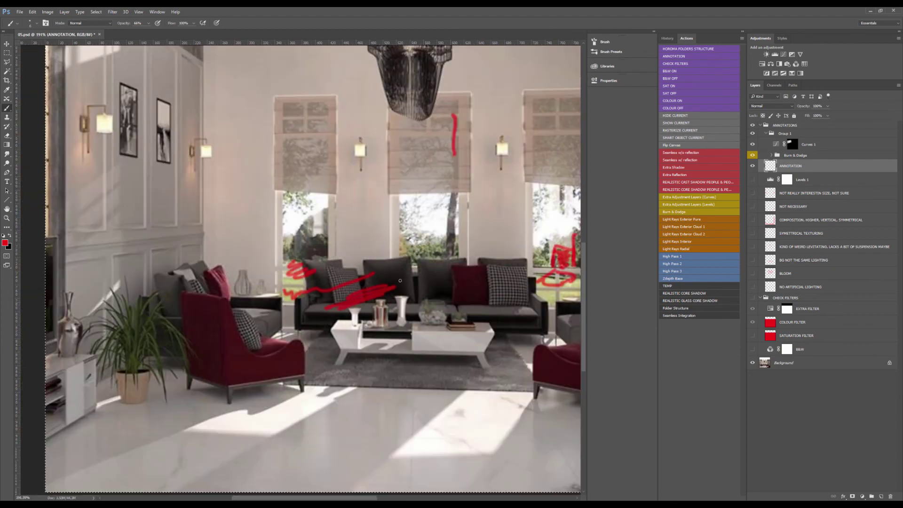
pyautogui.scroll(-2, 400, 293)
pyautogui.scroll(4, 400, 293)
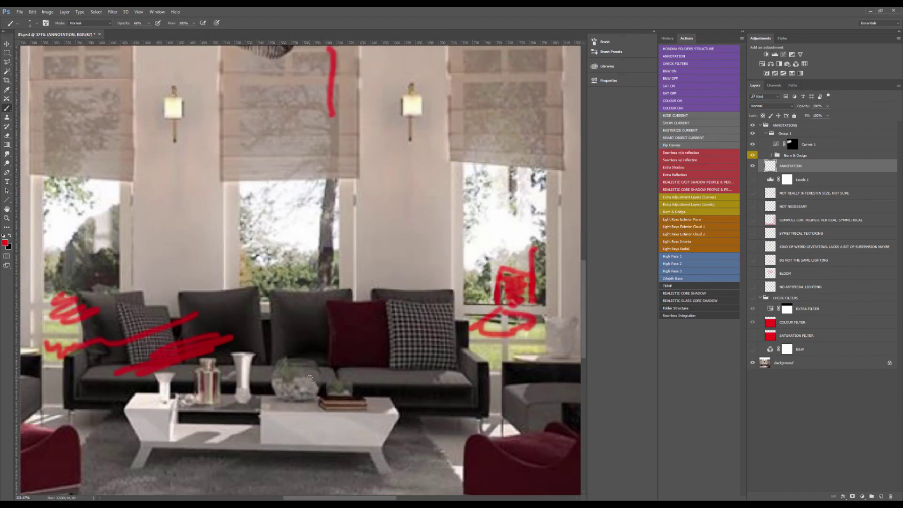
pyautogui.scroll(-2, 310, 378)
pyautogui.scroll(-2, 270, 346)
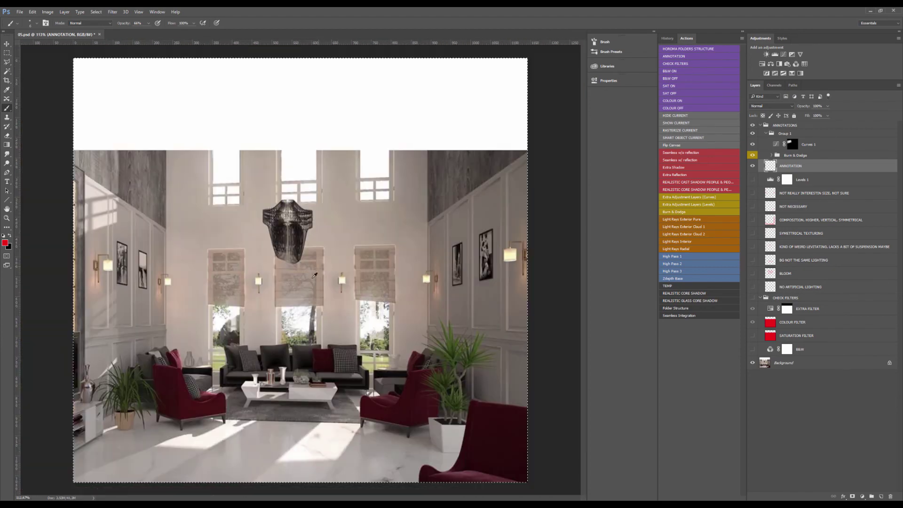
# - Paint thick red frames around the lower windows and seating area, and clear the ANNOTATION layer
pyautogui.moveTo(192, 260)
pyautogui.mouseDown()
pyautogui.moveTo(418, 255)
pyautogui.moveTo(177, 234)
pyautogui.moveTo(282, 240)
pyautogui.mouseUp()
pyautogui.moveTo(405, 235)
pyautogui.mouseDown()
pyautogui.moveTo(437, 236)
pyautogui.moveTo(449, 388)
pyautogui.moveTo(150, 390)
pyautogui.moveTo(172, 215)
pyautogui.moveTo(198, 225)
pyautogui.moveTo(469, 226)
pyautogui.moveTo(459, 243)
pyautogui.moveTo(450, 222)
pyautogui.moveTo(443, 363)
pyautogui.mouseUp()
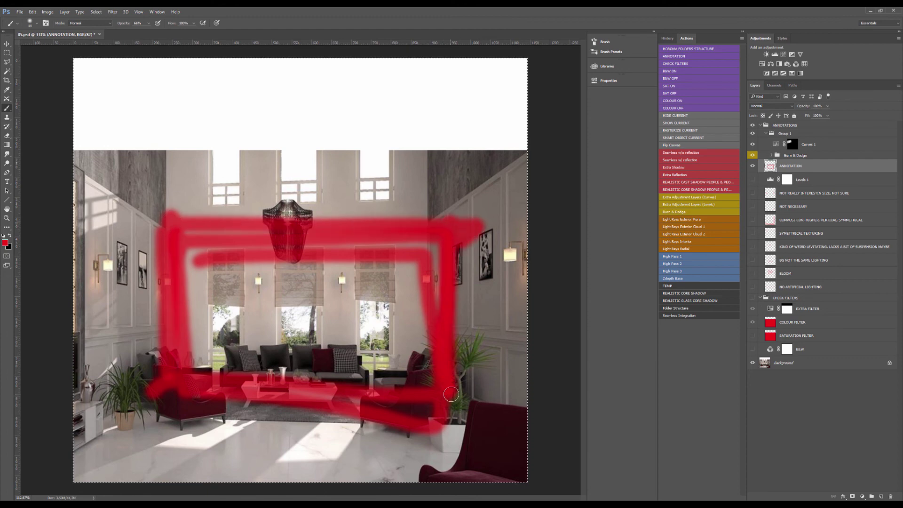
pyautogui.moveTo(451, 397); pyautogui.dragTo(464, 216)
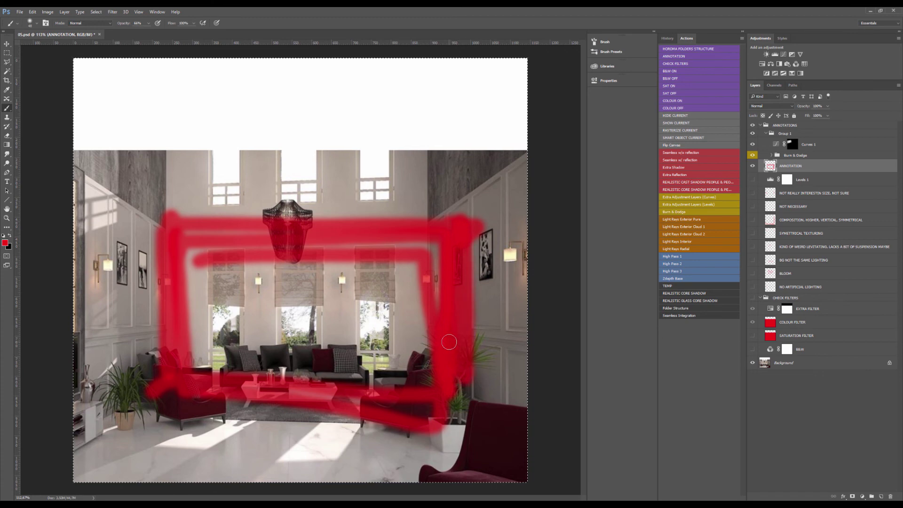
pyautogui.press('Delete')
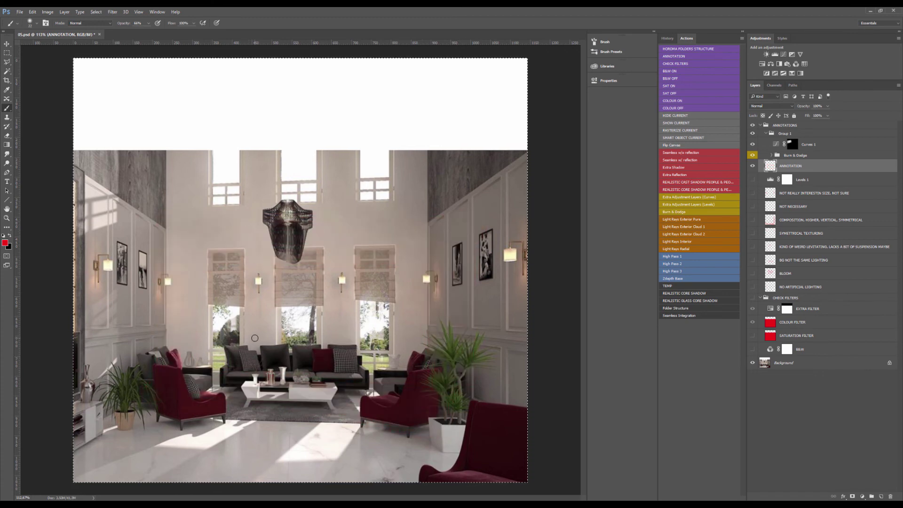
# - Outline the lower left and middle windows in red, and paint broad red strokes down both side walls and across the seating area
pyautogui.moveTo(208, 304)
pyautogui.mouseDown()
pyautogui.moveTo(244, 307)
pyautogui.moveTo(239, 363)
pyautogui.moveTo(207, 305)
pyautogui.mouseUp()
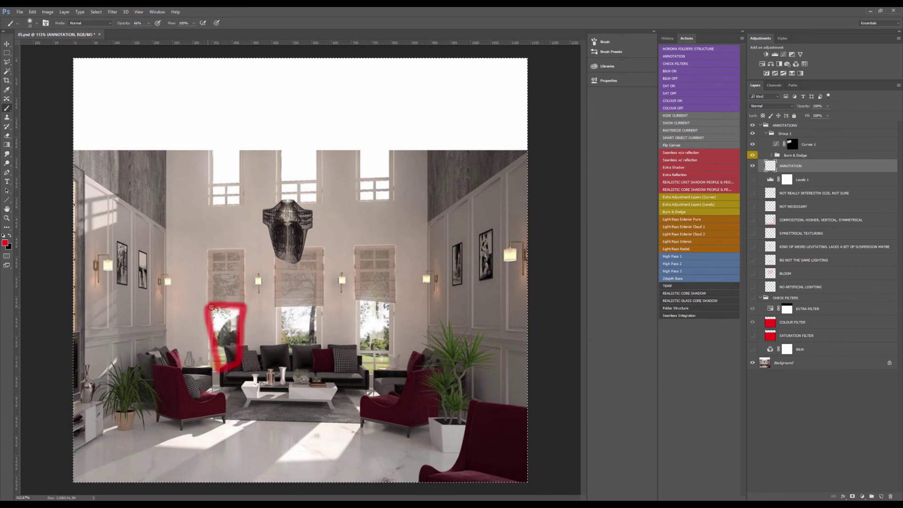
pyautogui.moveTo(285, 370)
pyautogui.mouseDown()
pyautogui.moveTo(282, 306)
pyautogui.moveTo(346, 365)
pyautogui.mouseUp()
pyautogui.press(']')
pyautogui.press(']')
pyautogui.press(']')
pyautogui.press(']')
pyautogui.press(']')
pyautogui.moveTo(176, 136)
pyautogui.mouseDown()
pyautogui.moveTo(313, 423)
pyautogui.moveTo(443, 127)
pyautogui.mouseUp()
pyautogui.moveTo(306, 428); pyautogui.dragTo(153, 358)
# - Add smaller red strokes along the floor, beside the chandelier and below the right window, and clear all the marks
pyautogui.press('[')
pyautogui.press('[')
pyautogui.press('[')
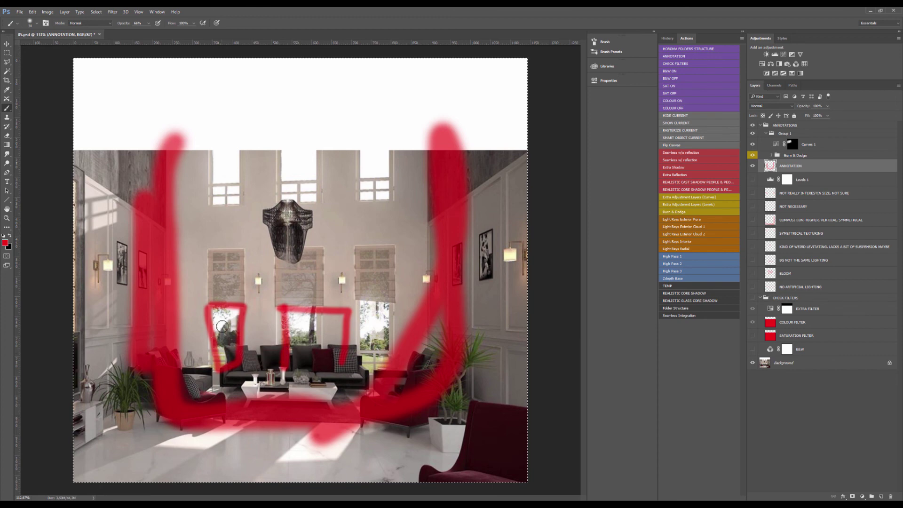
pyautogui.moveTo(186, 454)
pyautogui.mouseDown()
pyautogui.moveTo(249, 426)
pyautogui.moveTo(414, 421)
pyautogui.mouseUp()
pyautogui.keyDown('alt'); pyautogui.rightClick(326, 387); pyautogui.keyUp('alt')
pyautogui.scroll(3, 352, 292)
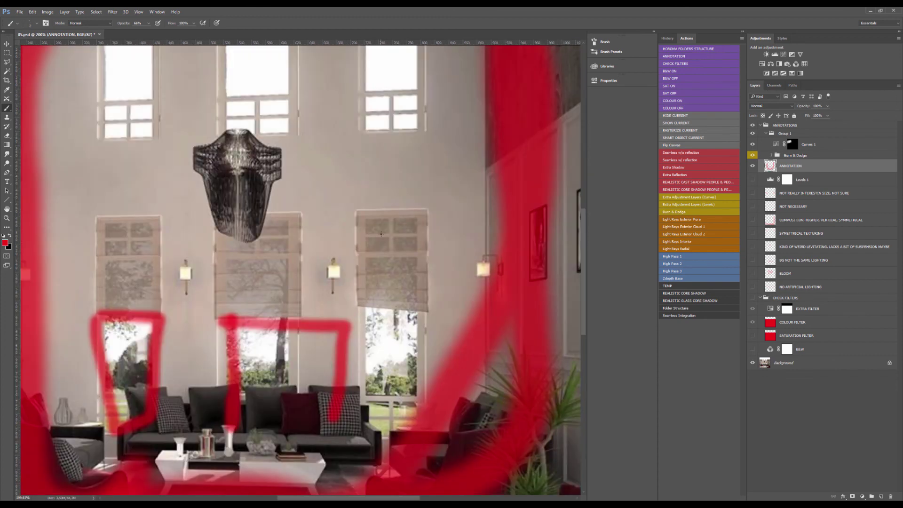
pyautogui.moveTo(308, 117); pyautogui.dragTo(320, 272)
pyautogui.moveTo(407, 409); pyautogui.dragTo(376, 407)
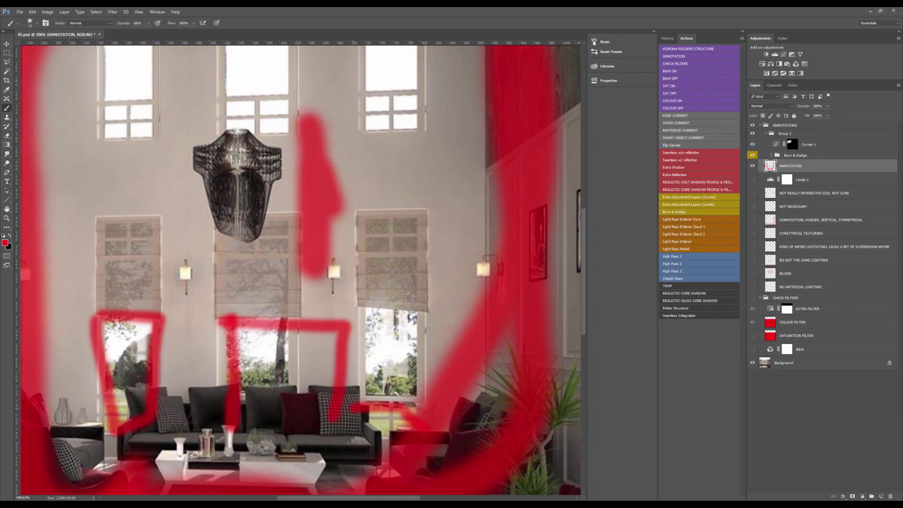
pyautogui.scroll(-5, 394, 423)
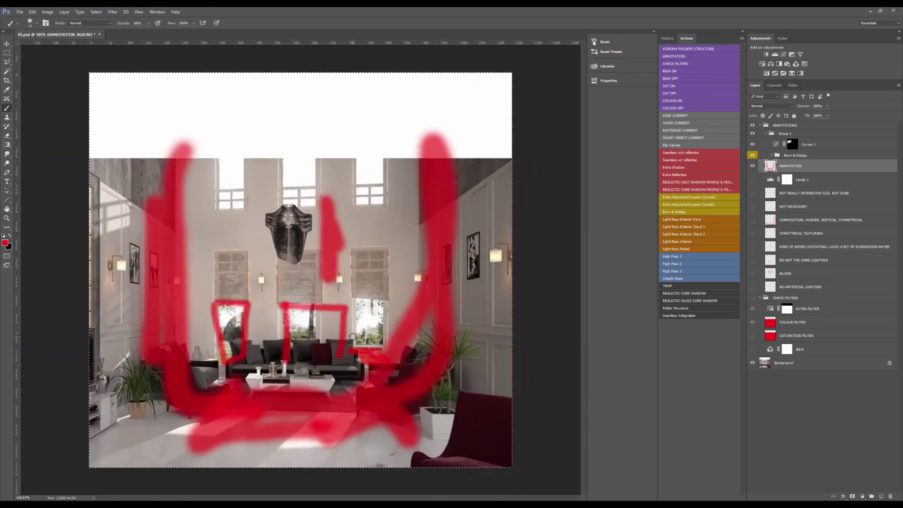
pyautogui.hotkey('ctrl', 'a')
pyautogui.press('Delete')
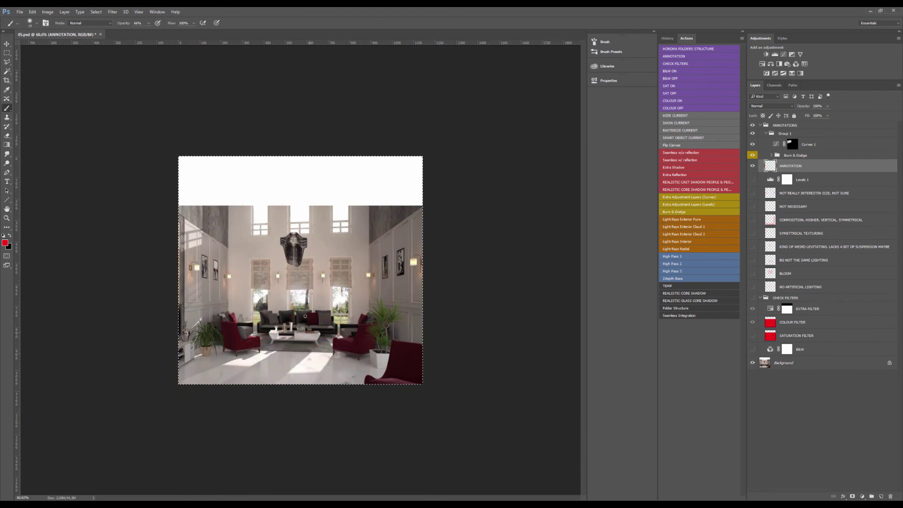
# - Paint red over the lower left window and its blind, and clear the paint
pyautogui.scroll(3, 184, 360)
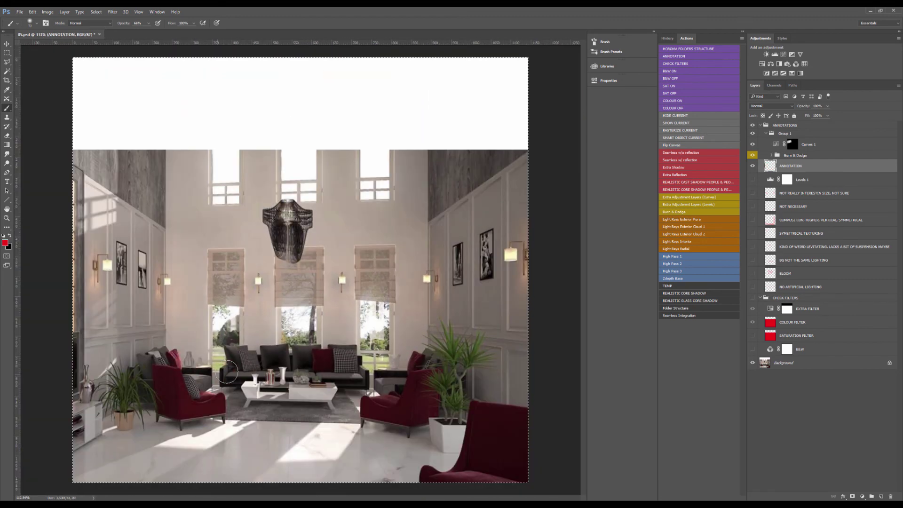
pyautogui.moveTo(223, 377)
pyautogui.mouseDown()
pyautogui.moveTo(212, 249)
pyautogui.moveTo(213, 312)
pyautogui.moveTo(207, 260)
pyautogui.moveTo(238, 259)
pyautogui.moveTo(236, 348)
pyautogui.moveTo(229, 312)
pyautogui.mouseUp()
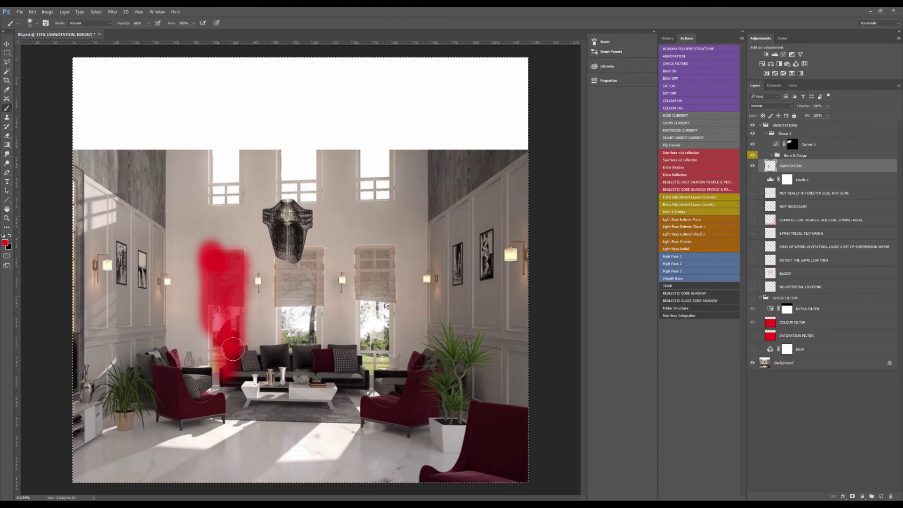
pyautogui.press('Delete')
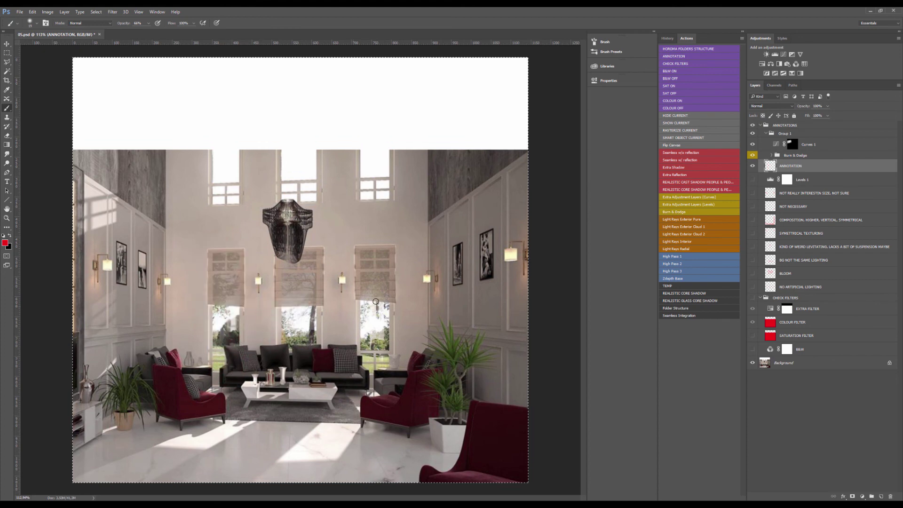
# - Draw a red arrow from the right window's blind to the sofa's left end, clear it and remove the selection
pyautogui.moveTo(390, 275); pyautogui.dragTo(235, 366)
pyautogui.moveTo(236, 366); pyautogui.dragTo(280, 355)
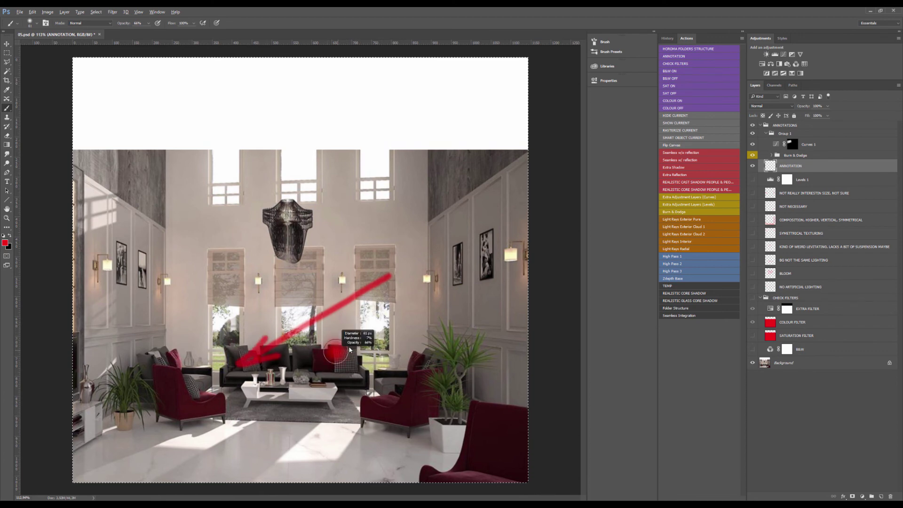
pyautogui.moveTo(269, 338); pyautogui.dragTo(249, 344)
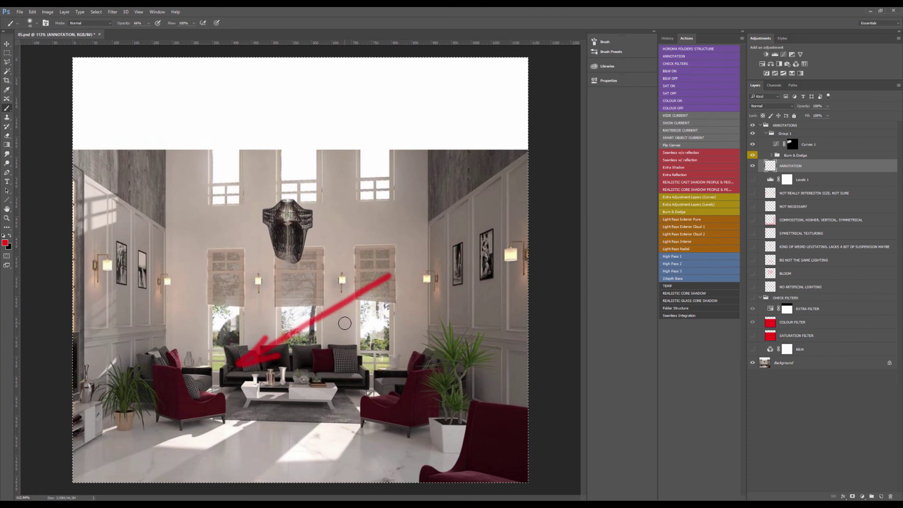
pyautogui.scroll(-2, 334, 328)
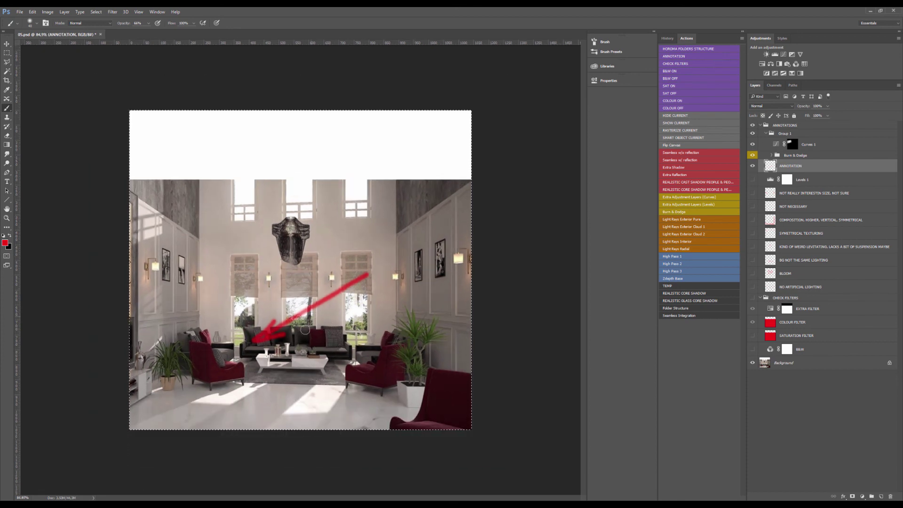
pyautogui.press('Delete')
pyautogui.press('v')
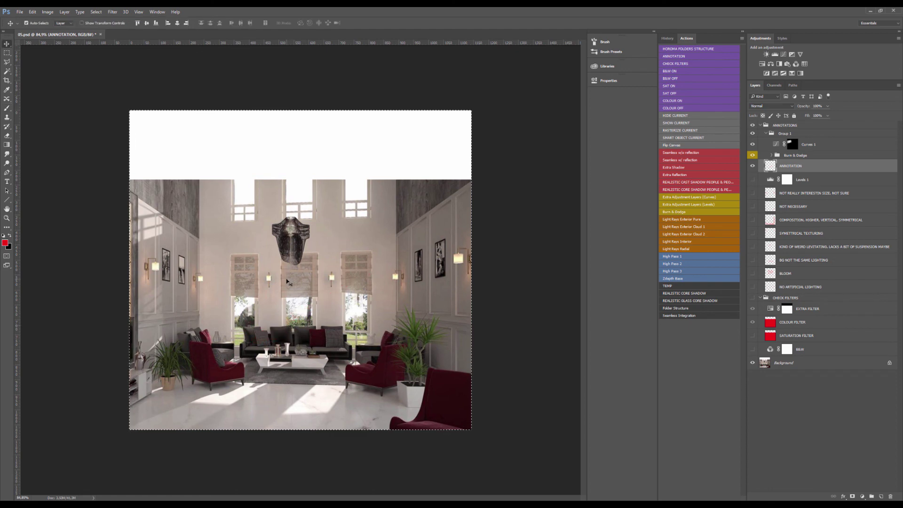
pyautogui.hotkey('ctrl', 'd')
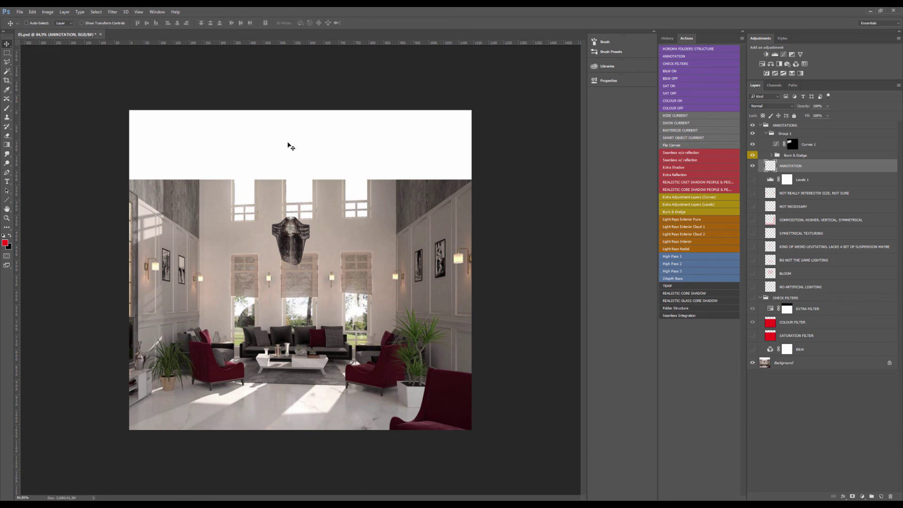
# - Try to crop a narrow strip off the right edge of the canvas
pyautogui.press('c')
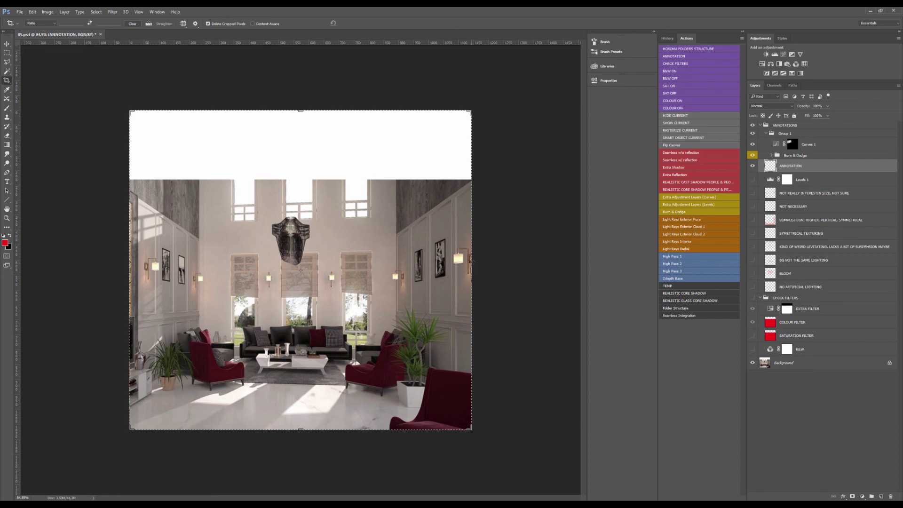
pyautogui.moveTo(472, 270); pyautogui.dragTo(468, 270)
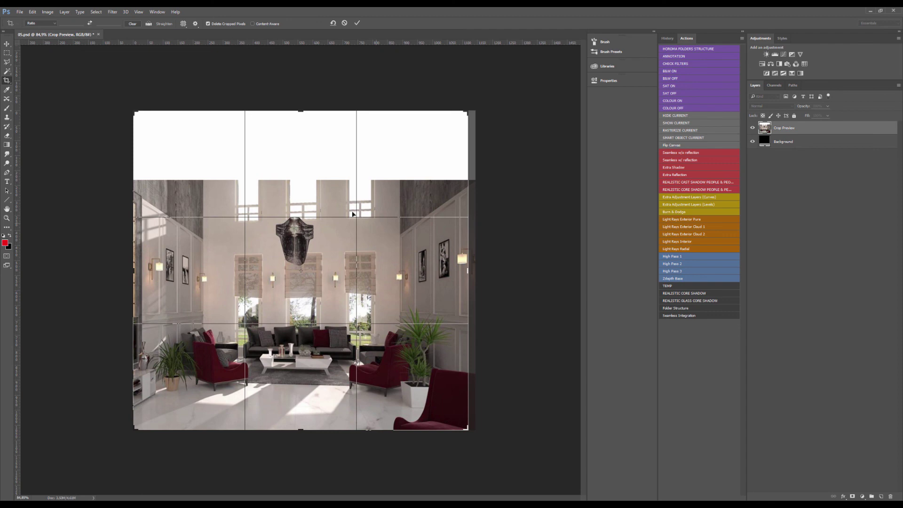
pyautogui.press('Return')
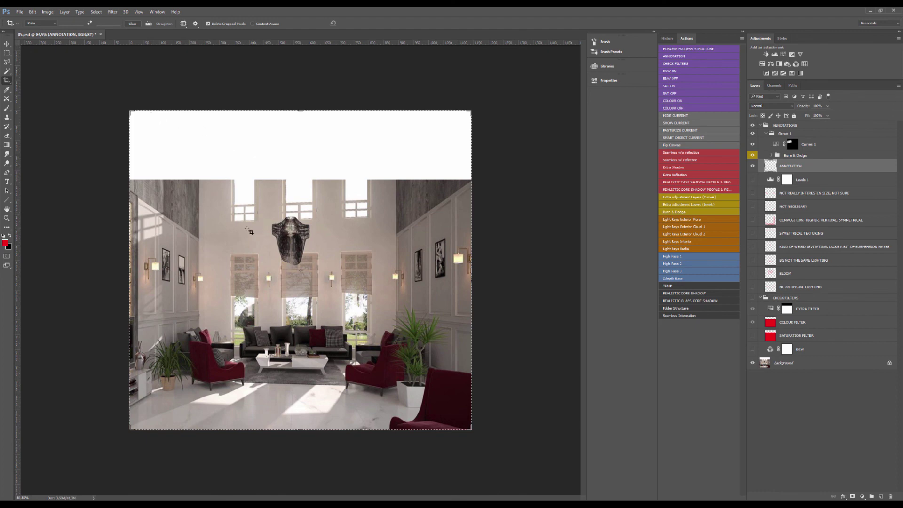
pyautogui.press('v')
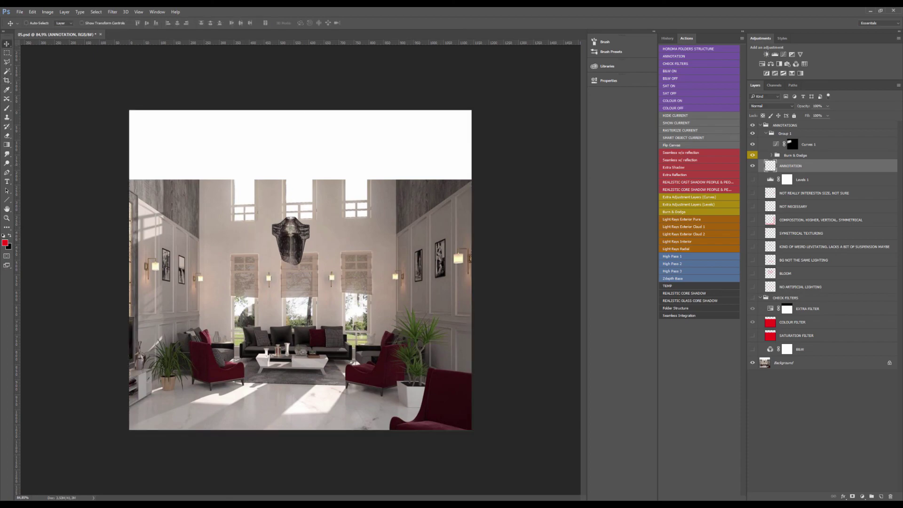